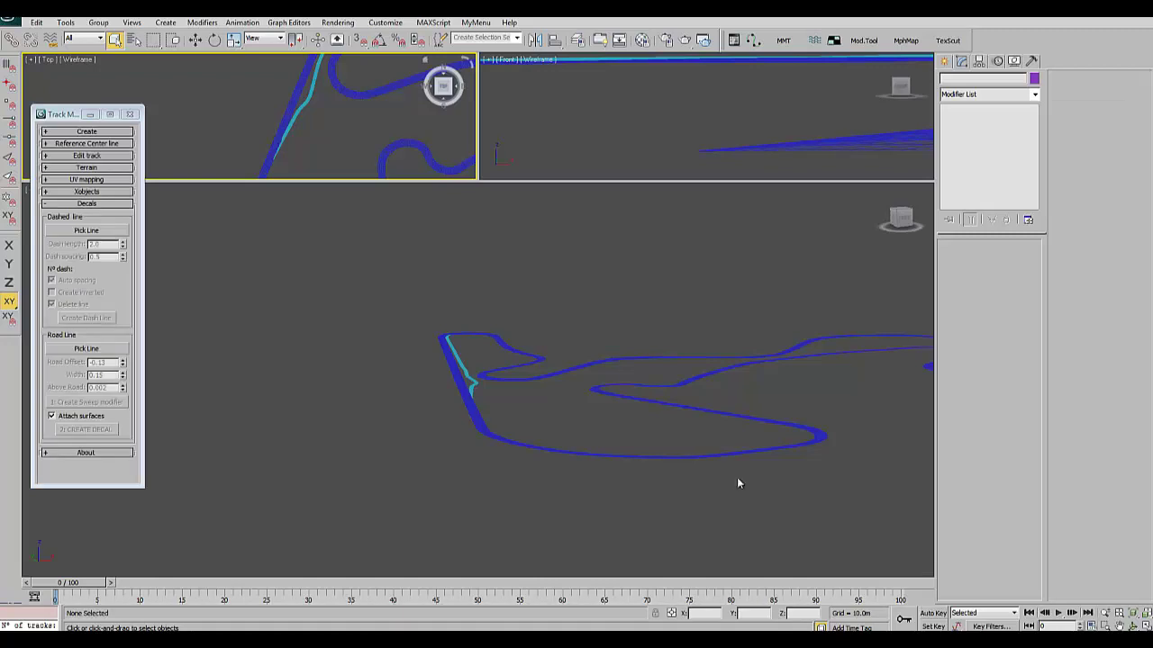
Select the RaceSurface_TRACK_1 road mesh and enter Border sub-object mode.
scroll(459, 396, "up", 2)
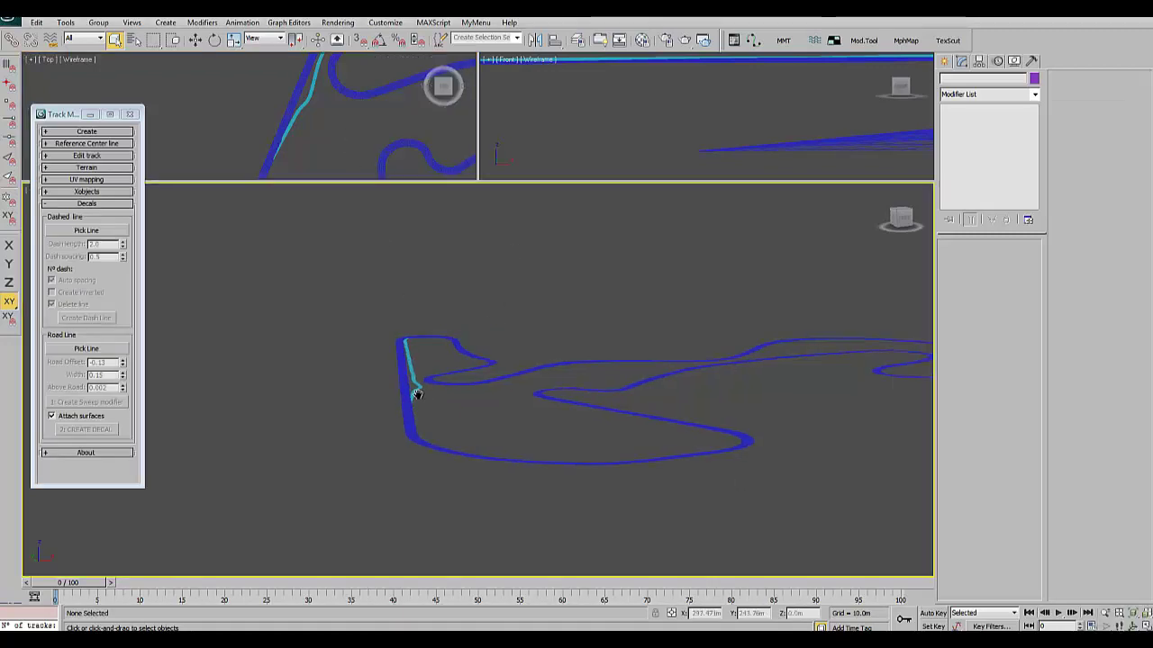
scroll(406, 419, "up", 2)
mouse_move(398, 428)
middle_mouse_down("alt")
mouse_move(349, 434)
mouse_move(442, 381)
mouse_move(373, 392)
mouse_move(522, 369)
middle_mouse_up("alt")
left_click(521, 369)
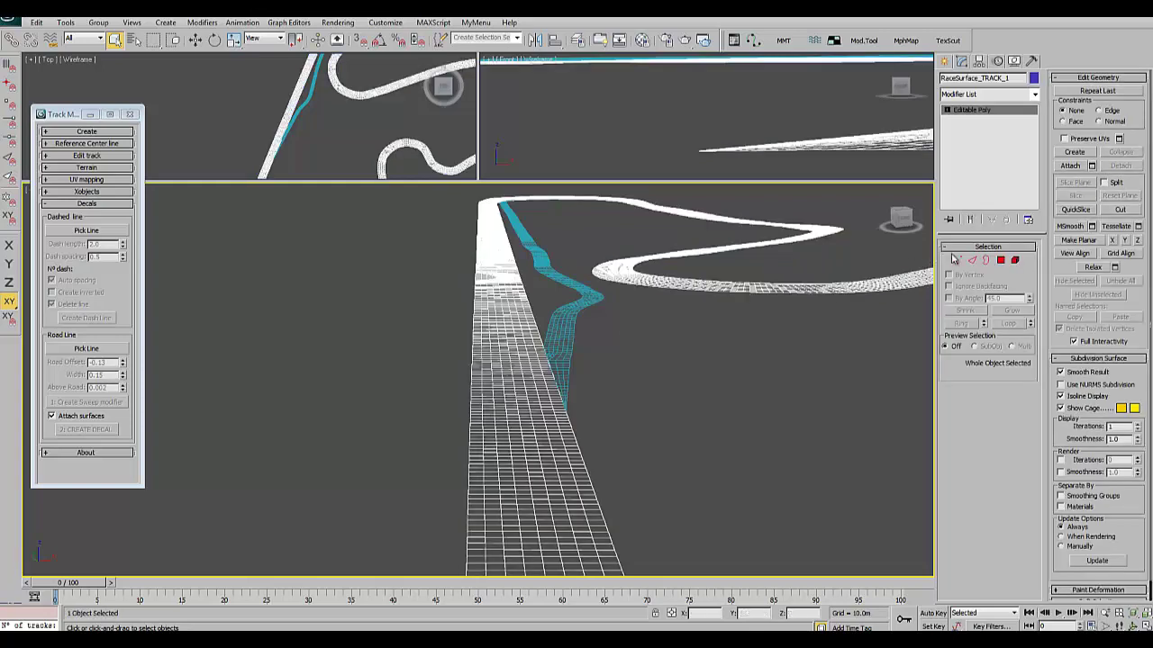
left_click(986, 261)
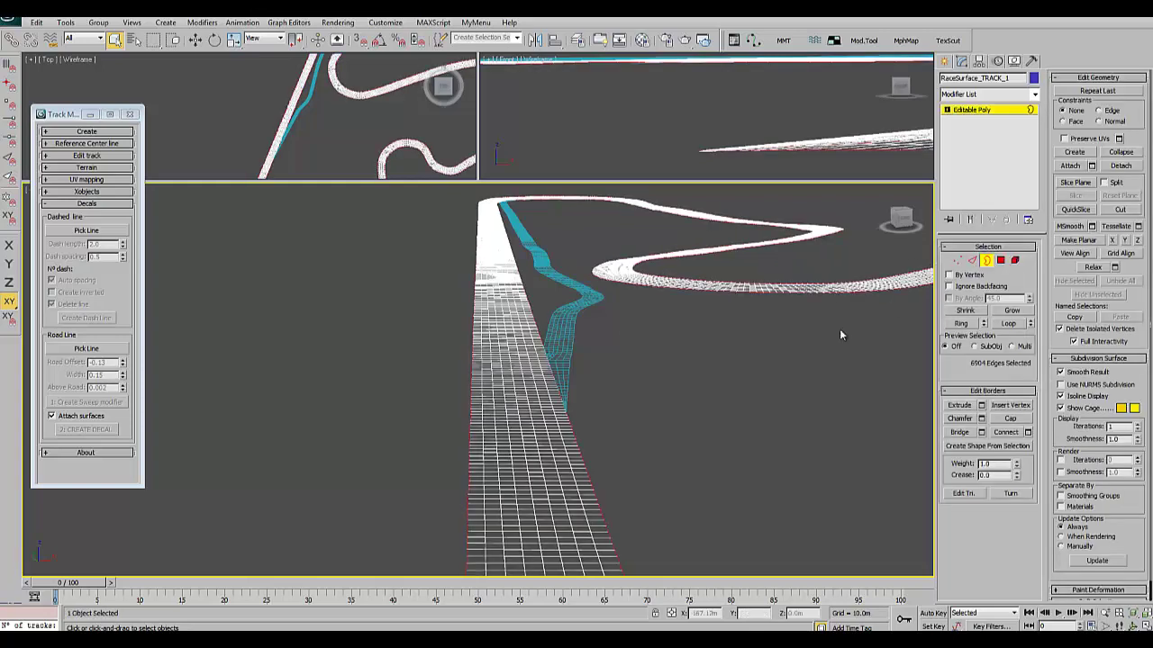
Leave only the road's right-hand border edges selected.
left_click(745, 406)
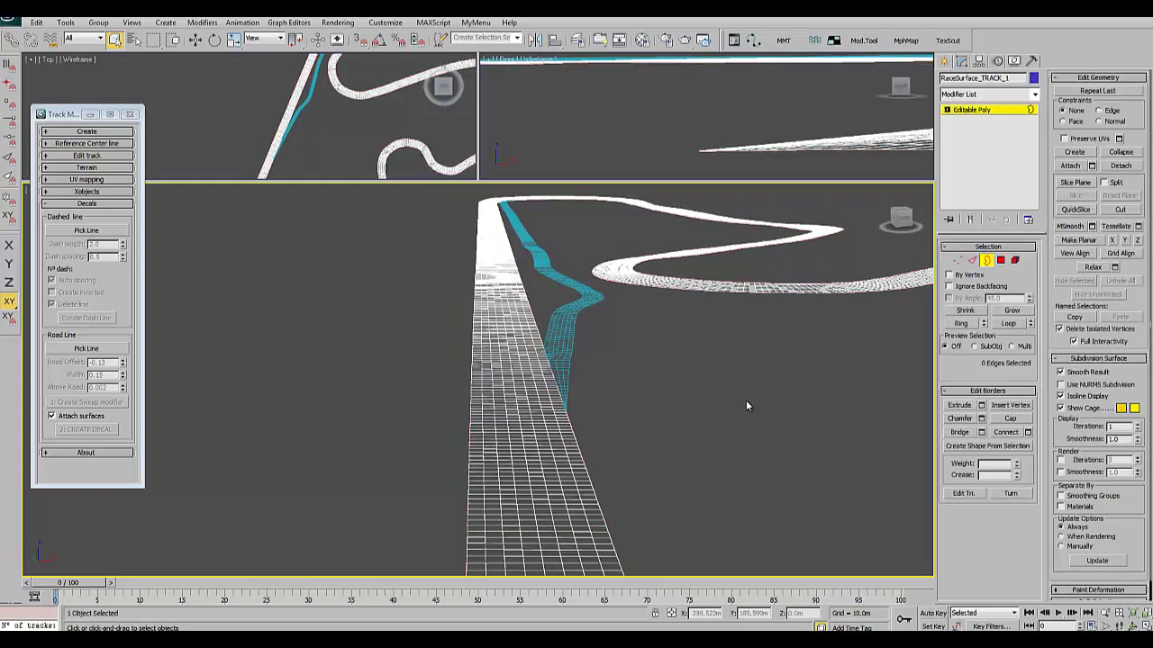
left_click(586, 493)
left_click(469, 497, "ctrl")
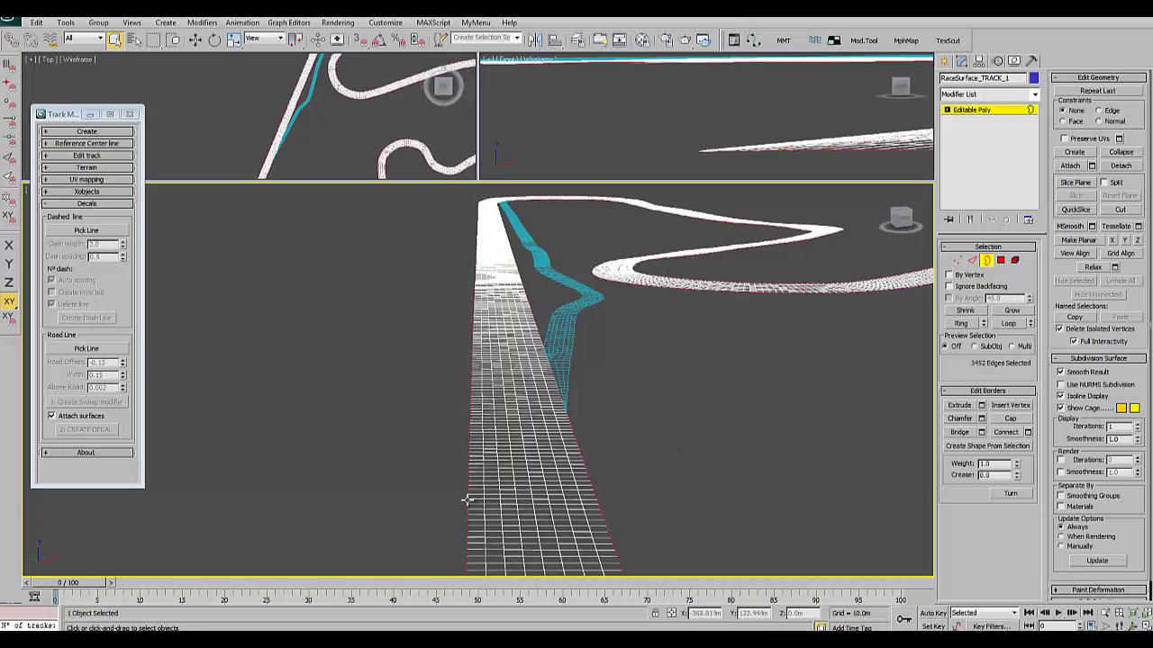
mouse_move(524, 480)
middle_mouse_down()
mouse_move(677, 435)
mouse_move(655, 427)
middle_mouse_up()
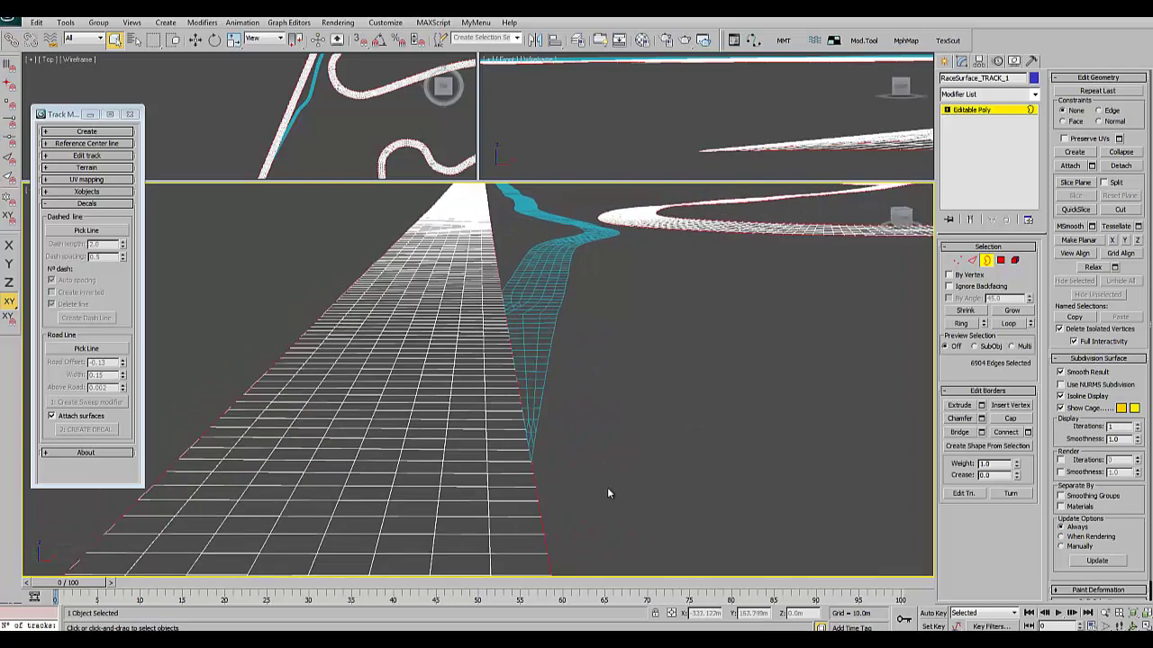
left_click(607, 487)
left_click(541, 522)
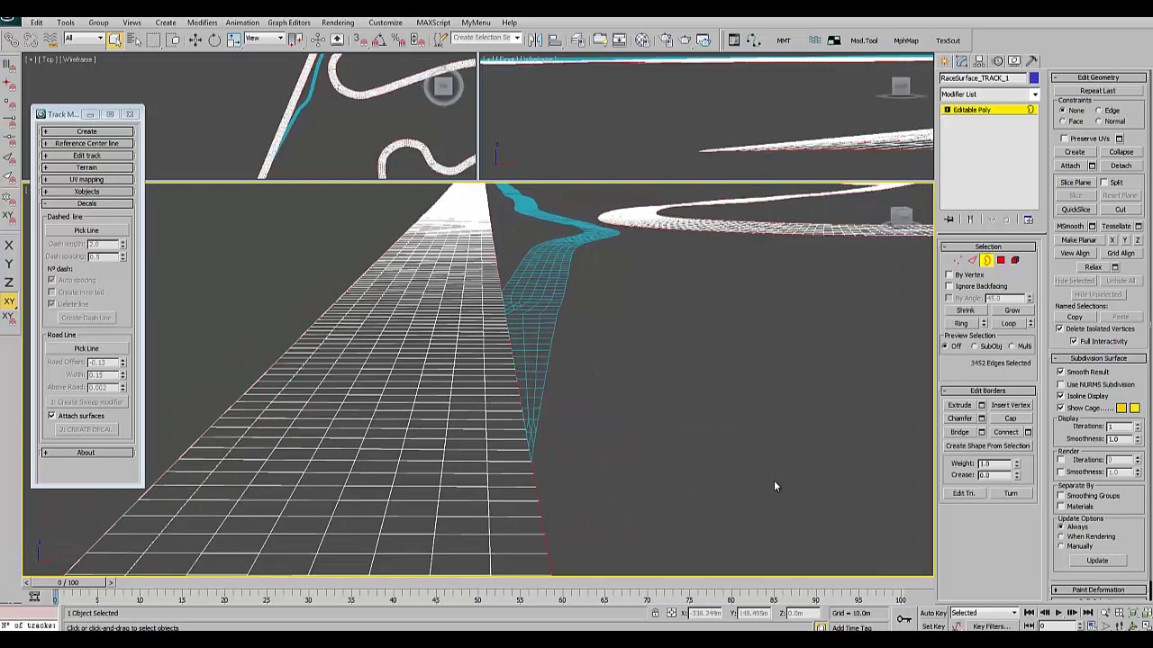
Create a shape named BorderLine_right from the selected right border edges.
left_click(1021, 447)
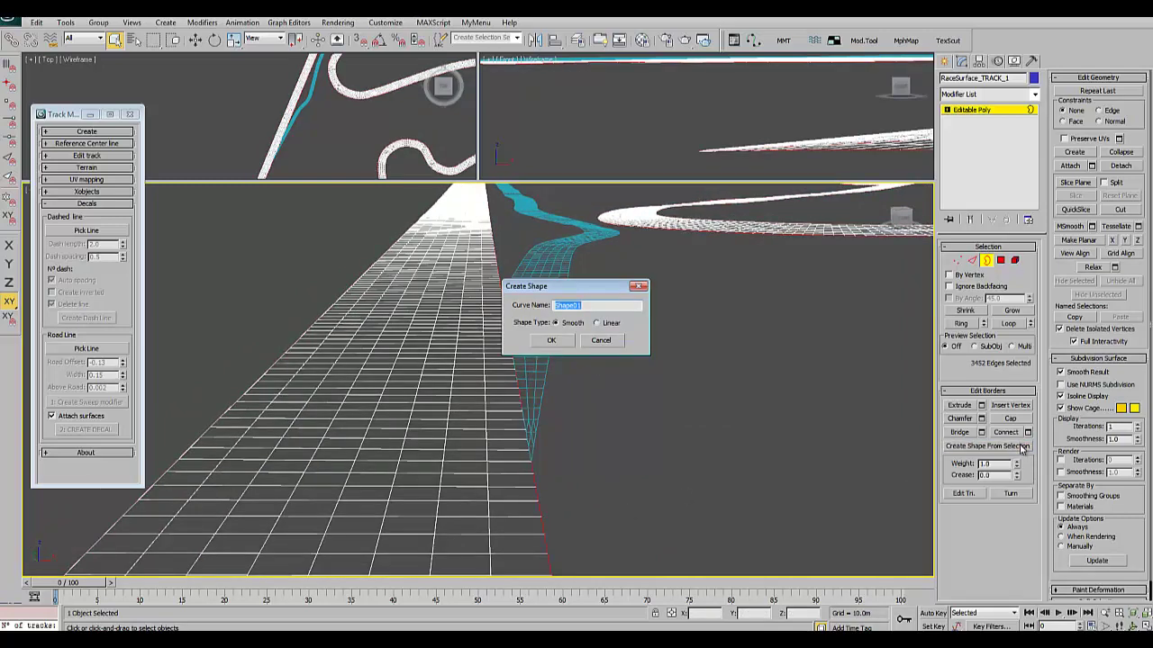
type("L")
type("Border")
type("ght")
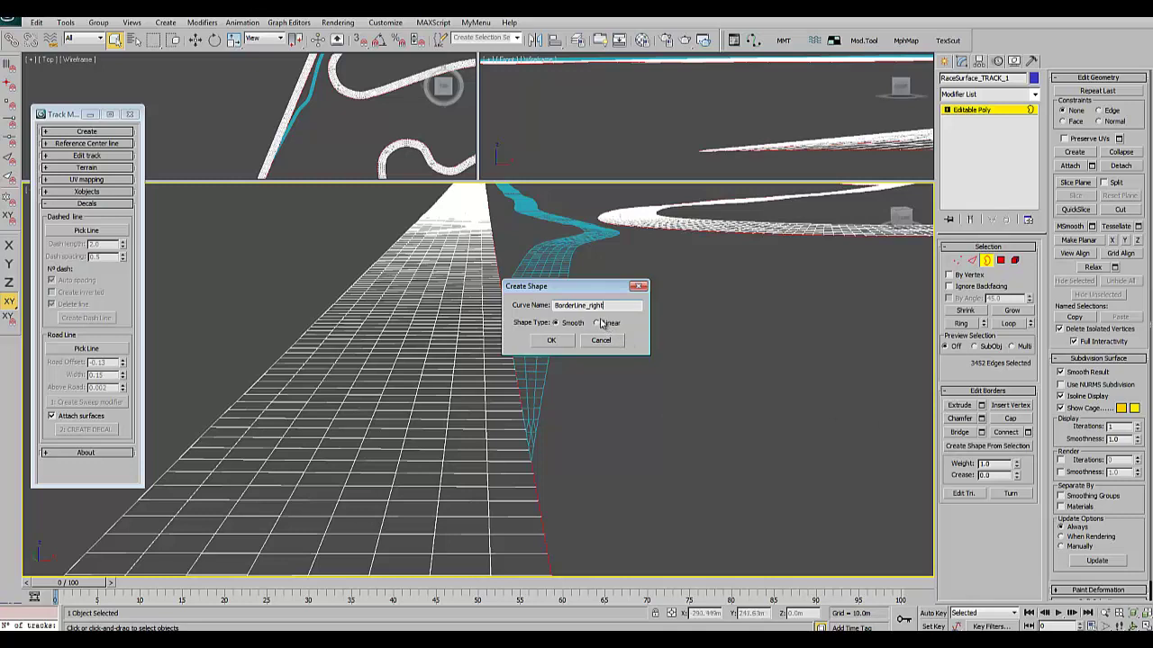
left_click(554, 342)
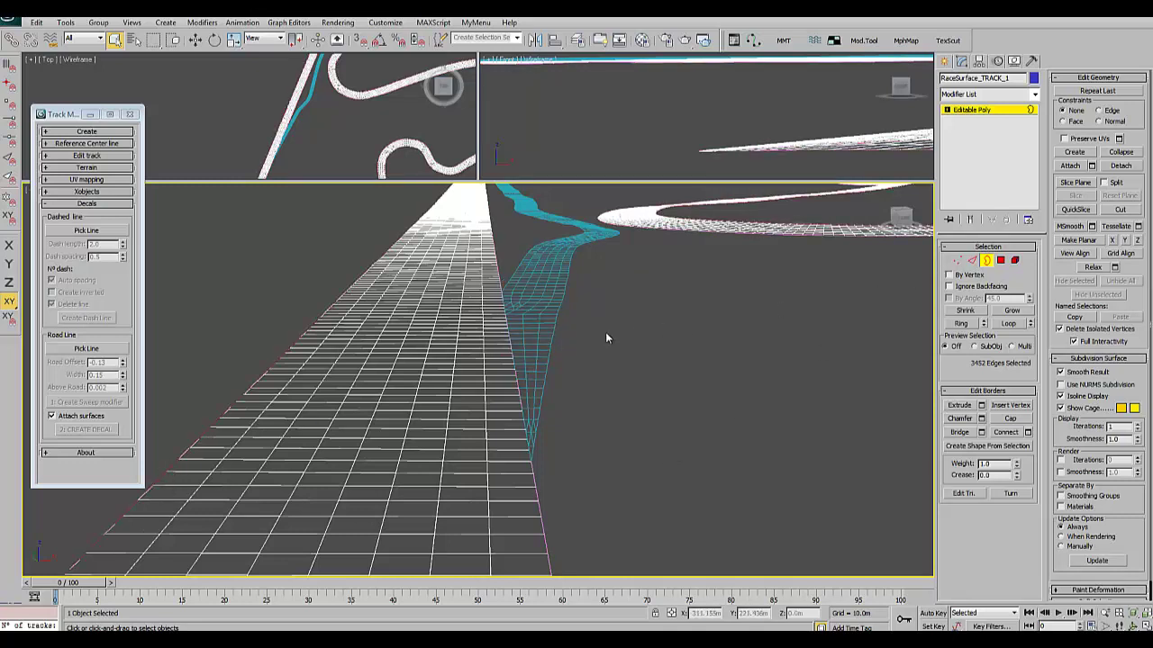
Create borderLine_left from the left border edges and exit sub-object mode.
left_click(1020, 447)
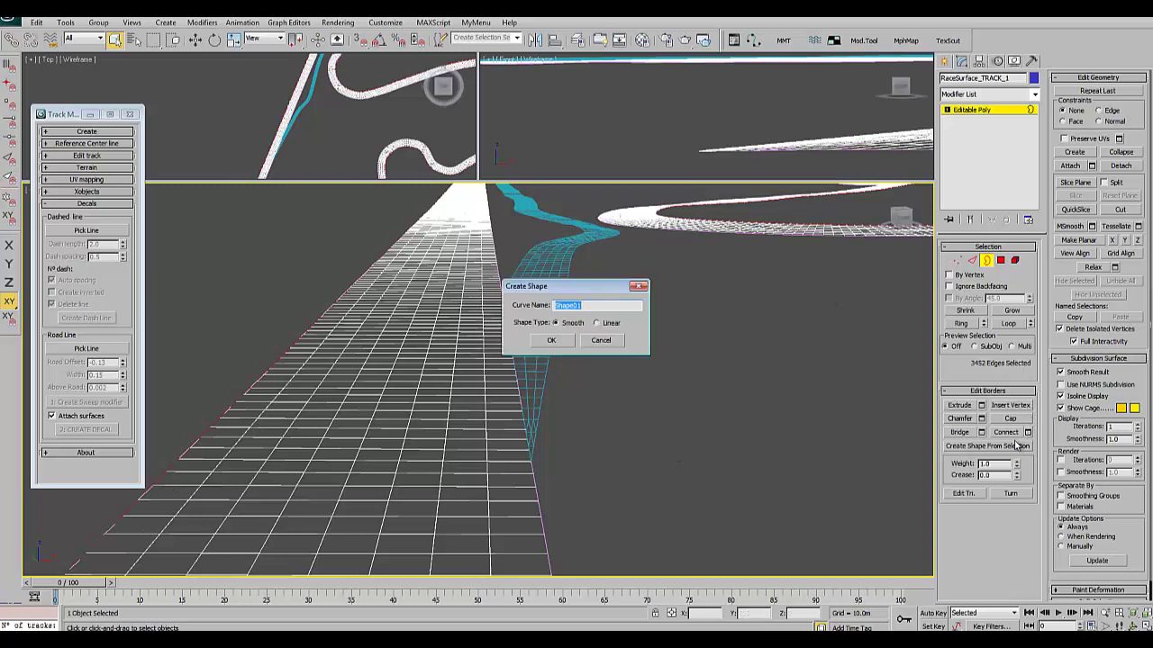
type("bor")
type("ft")
left_click(552, 340)
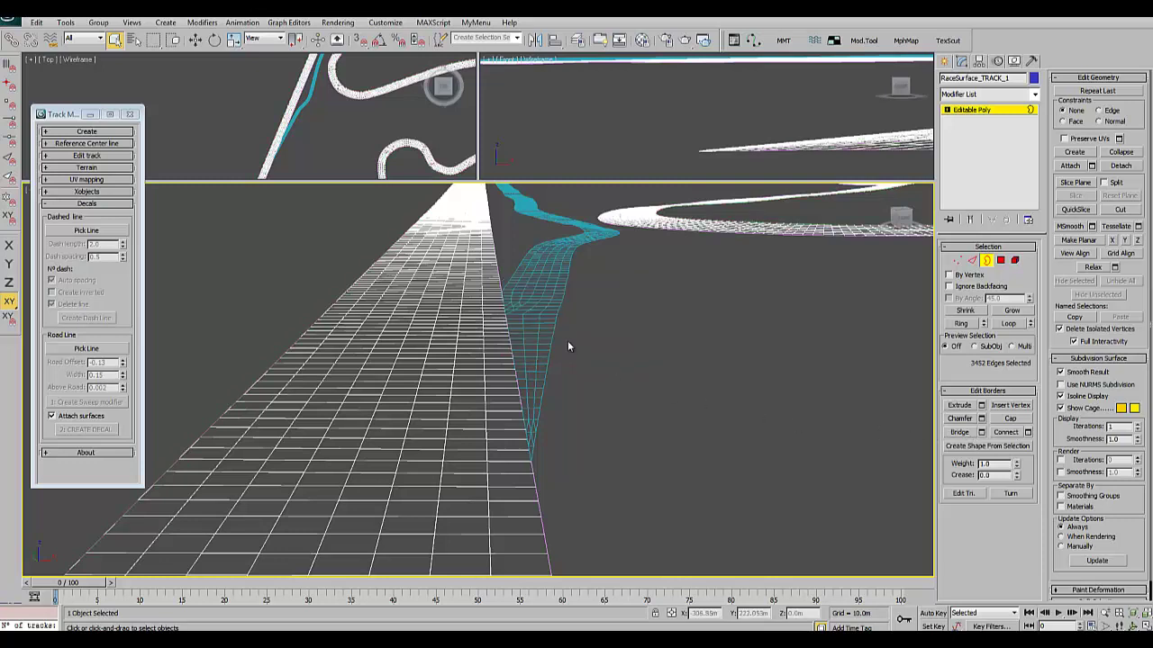
left_click(986, 260)
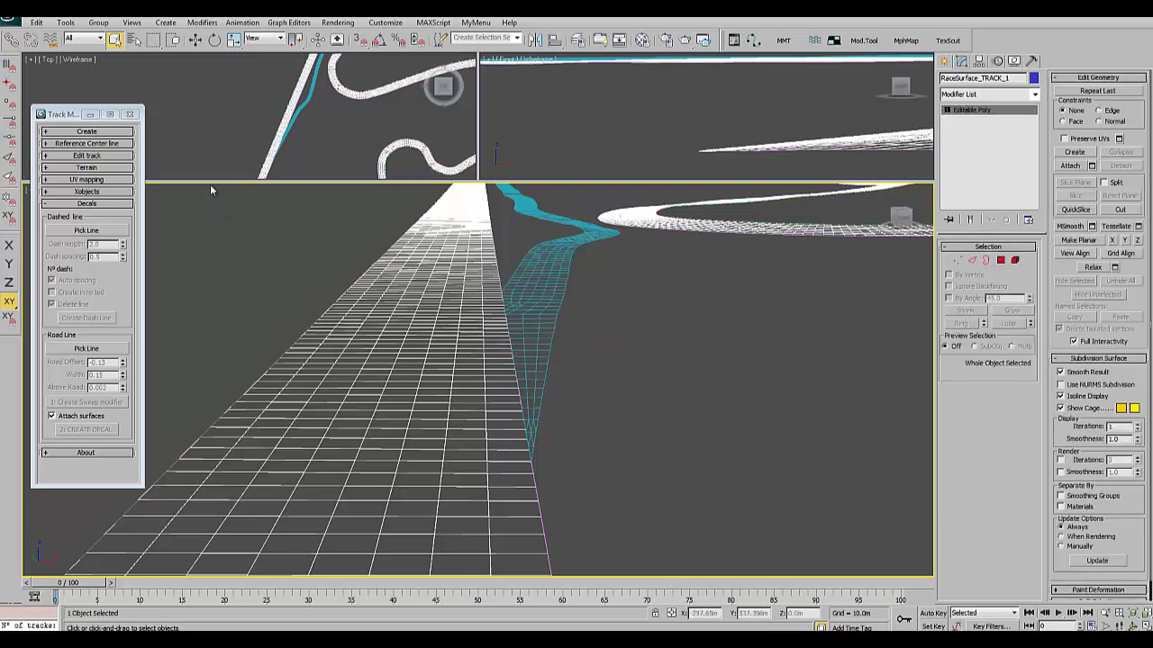
Select BorderLine_right through the Layer manager's Shapes layer, then close the manager.
left_click(576, 40)
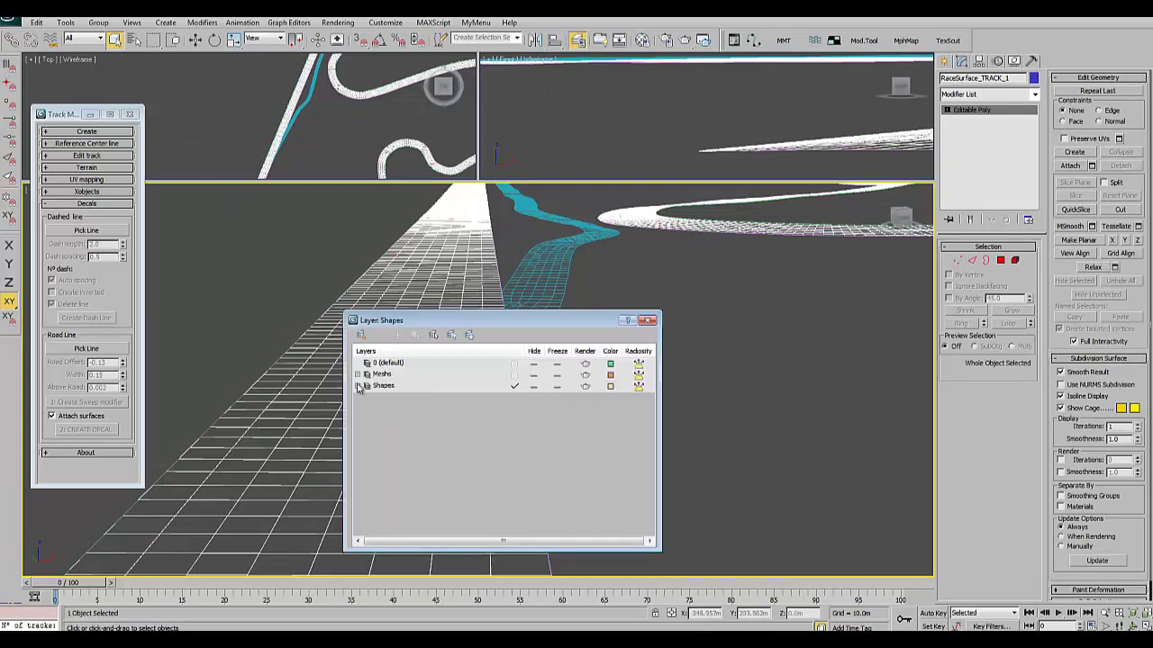
double_click(396, 386)
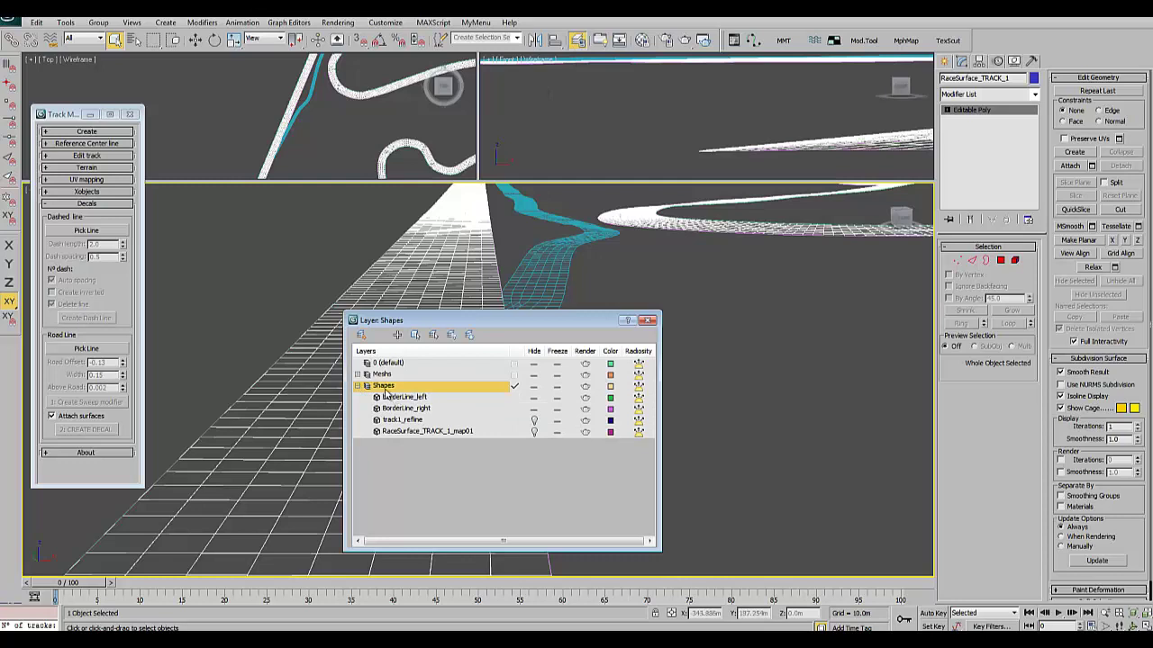
left_click(362, 374)
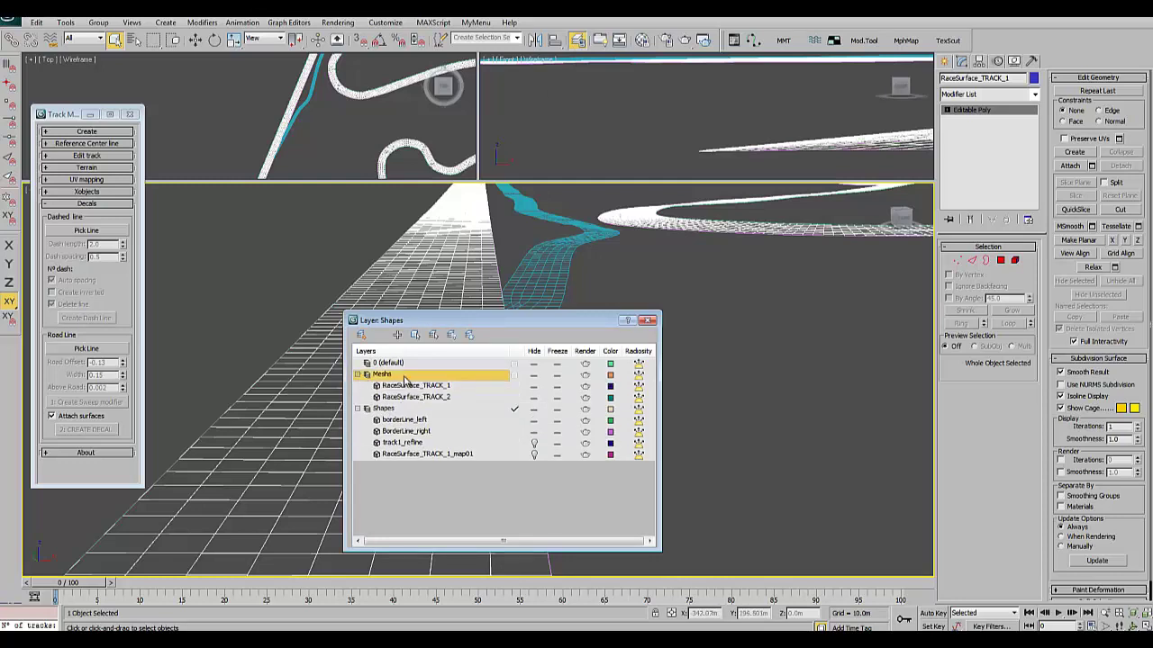
left_click(359, 374)
left_click_drag(429, 321, 419, 198)
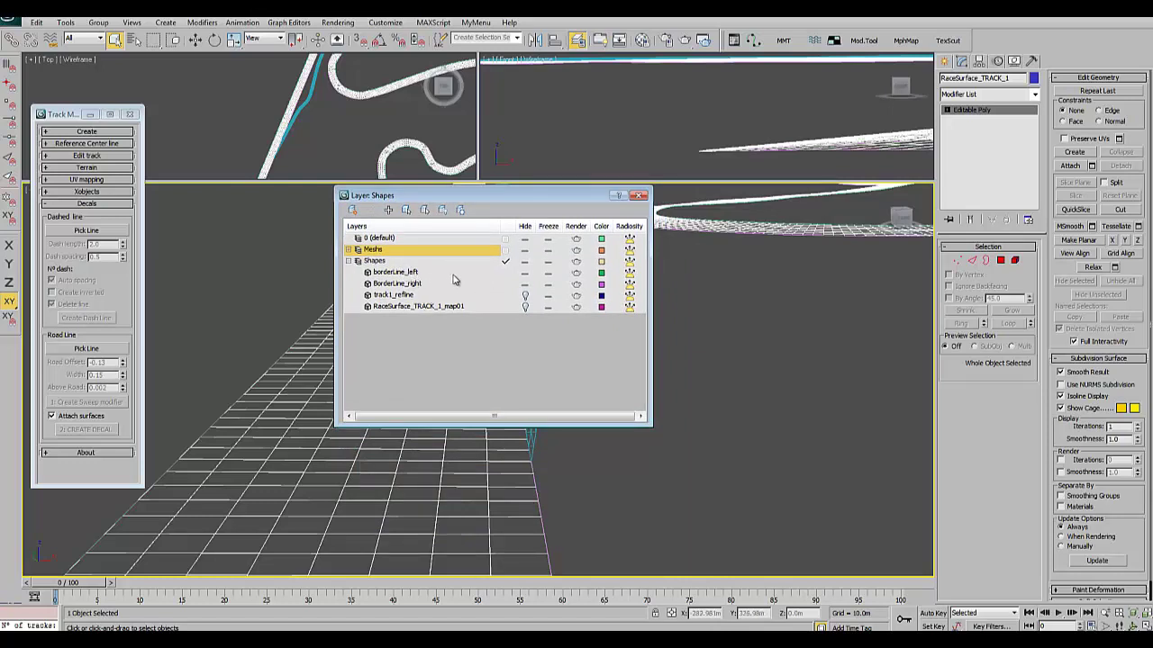
left_click(404, 283)
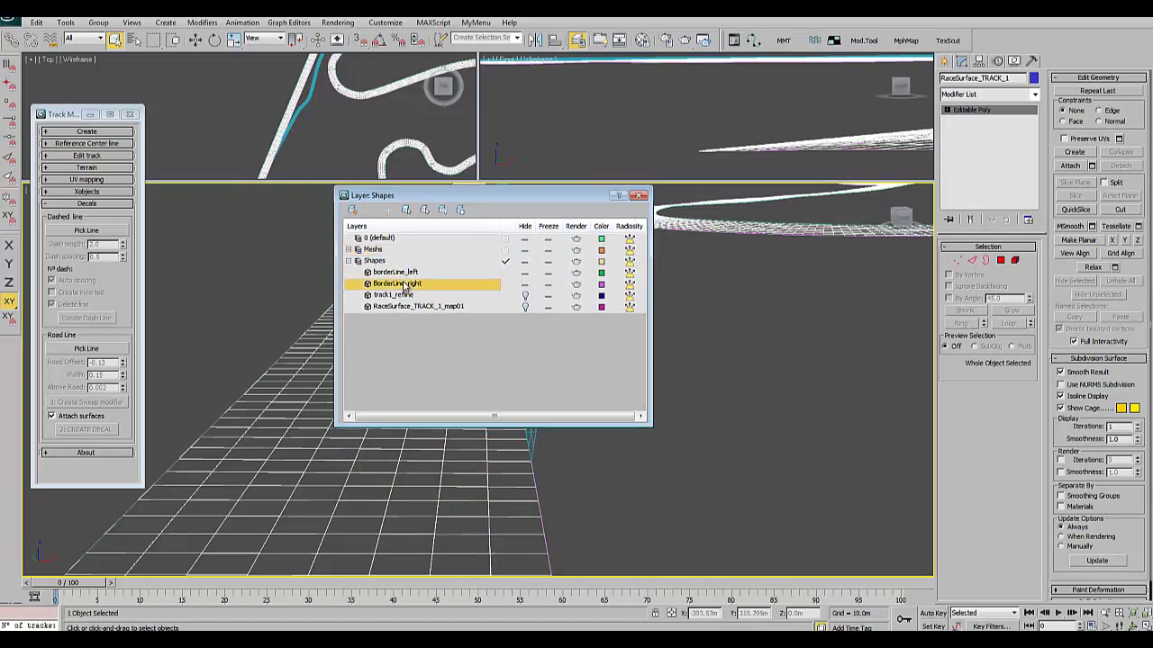
right_click(402, 284)
left_click(433, 404)
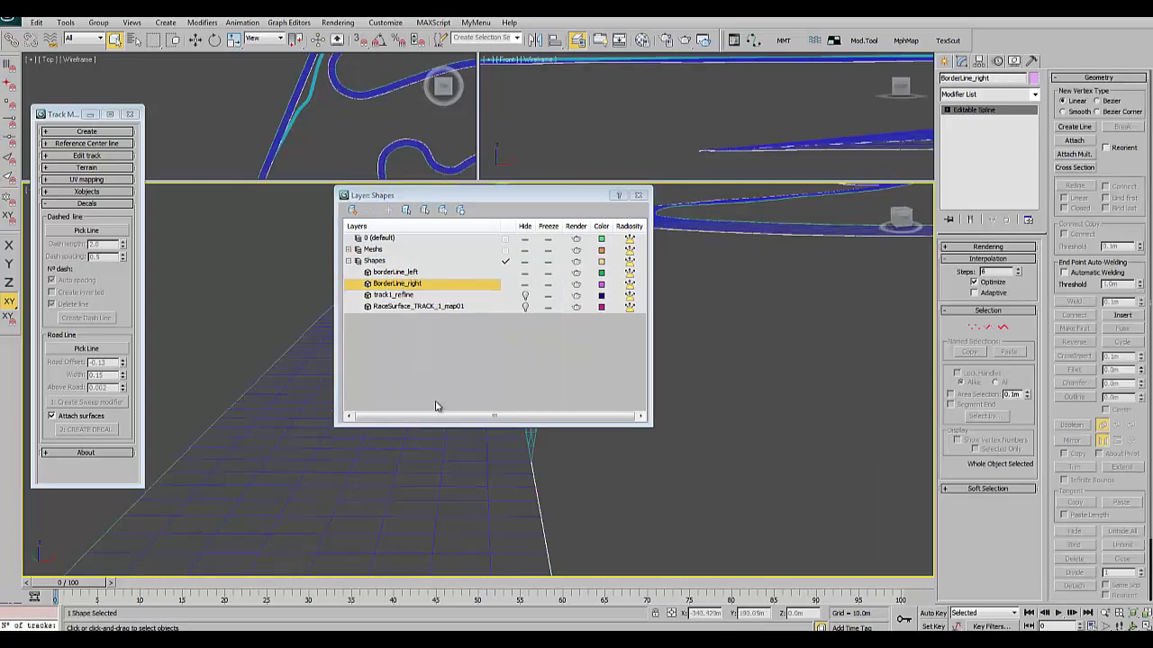
left_click(637, 198)
mouse_move(451, 327)
middle_mouse_down("alt")
mouse_move(360, 391)
mouse_move(381, 387)
middle_mouse_up("alt")
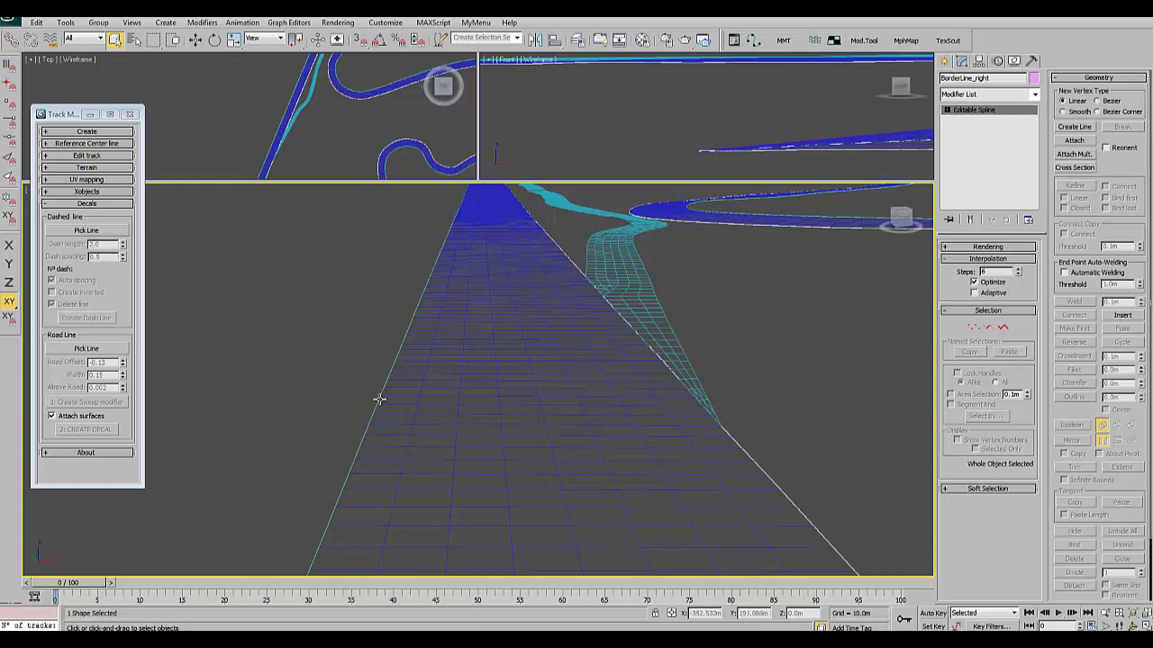
Pick borderLine_left as the Road Line and sweep it into a 0.15m Bar paint line.
left_click(379, 399)
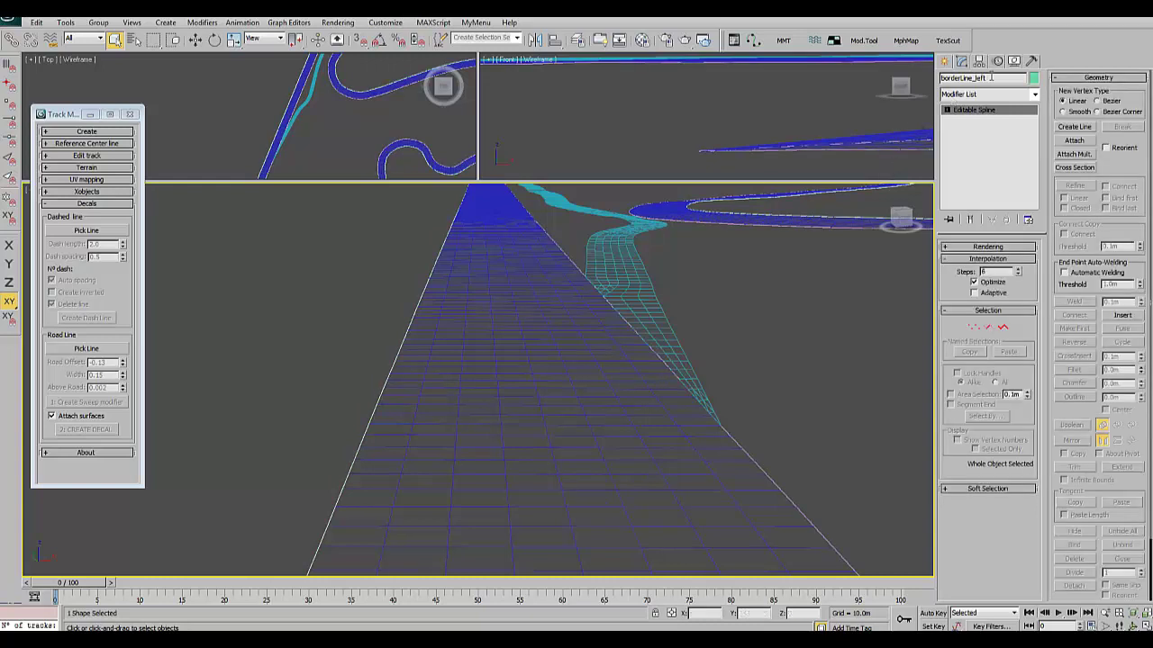
left_click(92, 345)
left_click(350, 463)
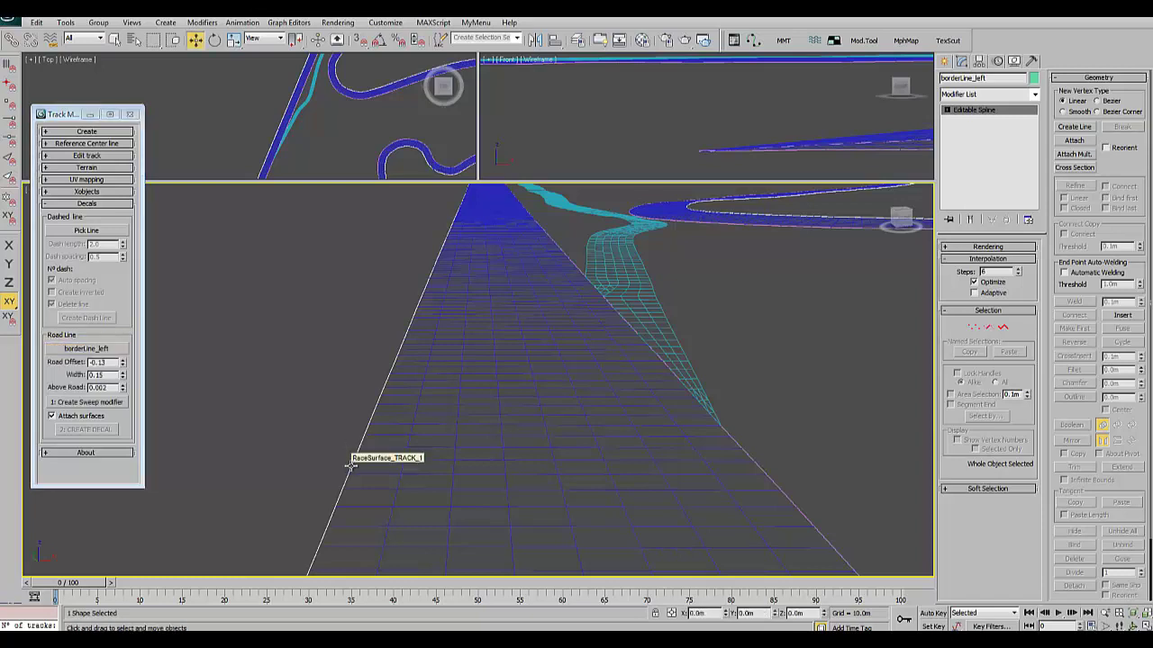
left_click(115, 403)
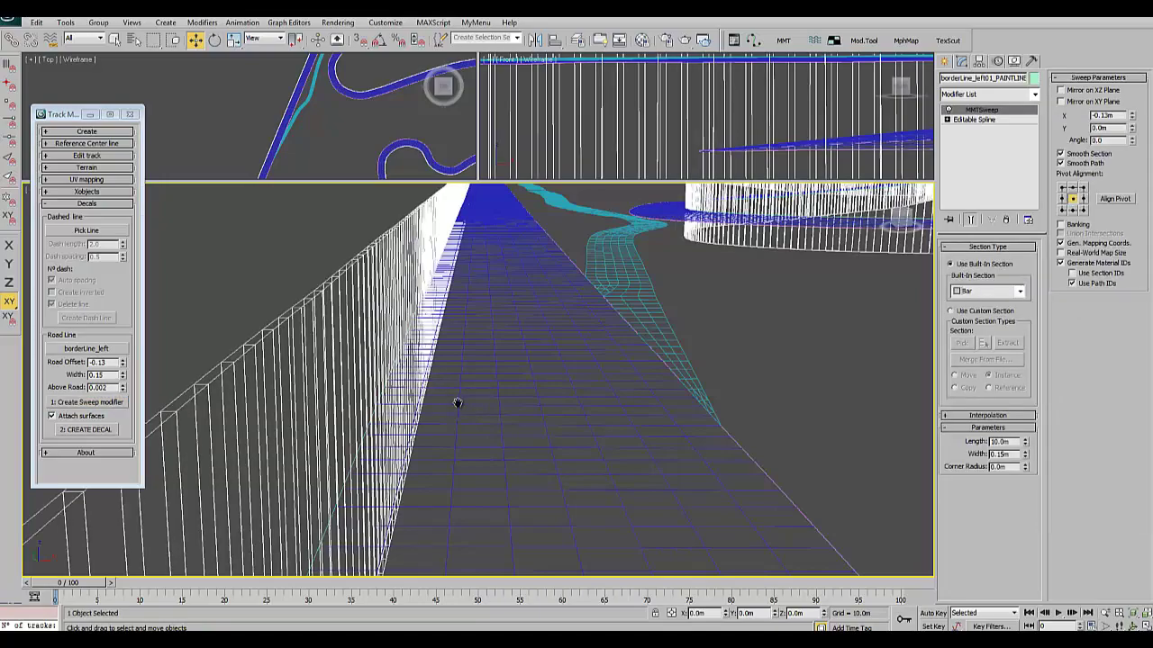
mouse_move(457, 399)
middle_mouse_down("alt")
mouse_move(334, 420)
mouse_move(432, 399)
mouse_move(385, 415)
mouse_move(391, 374)
middle_mouse_up("alt")
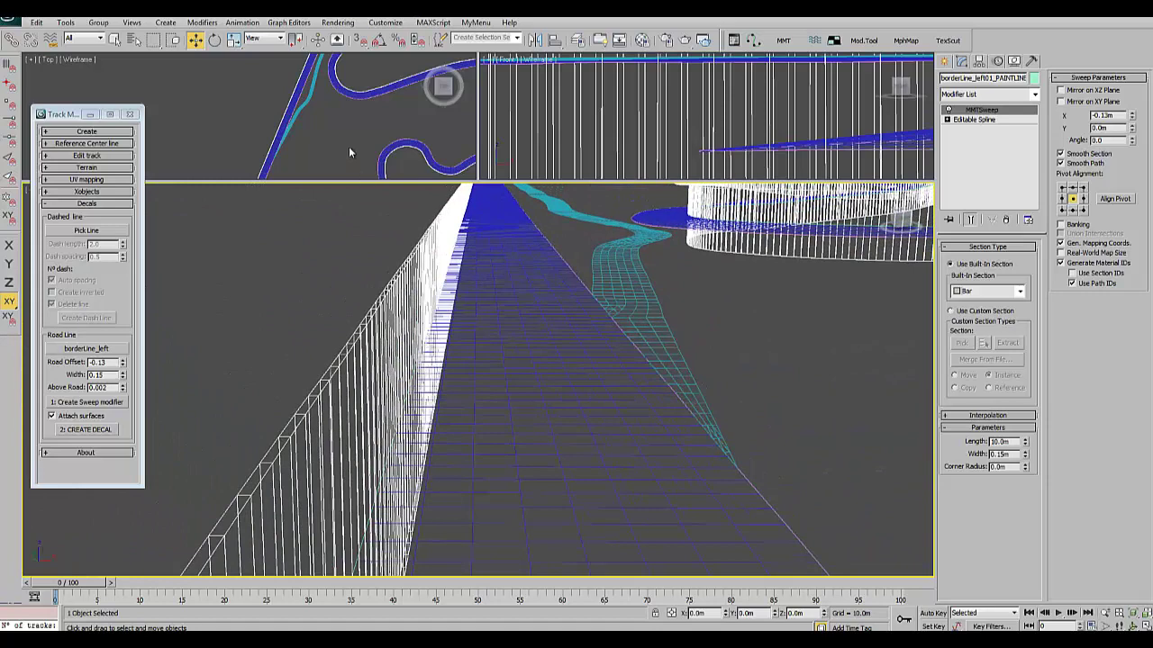
middle_click_drag(350, 152, 318, 147)
Maximize the Top view and set the paint line's Road Offset to -0.14.
key("alt+w")
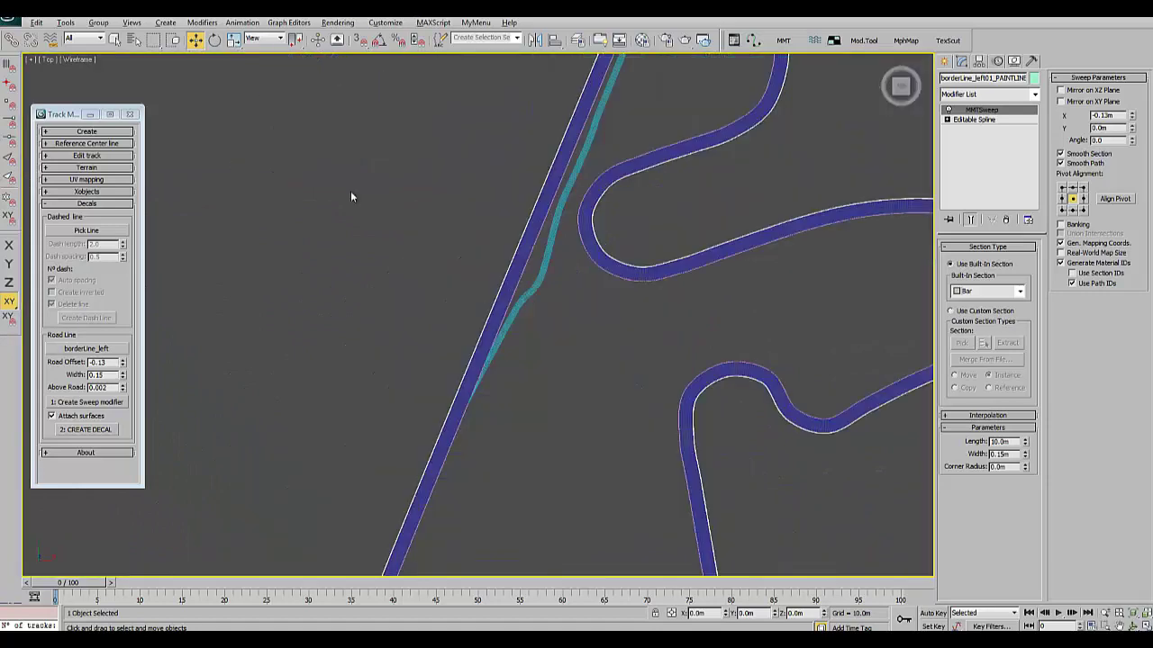
scroll(451, 324, "up", 2)
scroll(452, 330, "up", 3)
scroll(453, 329, "up", 2)
scroll(534, 304, "up", 3)
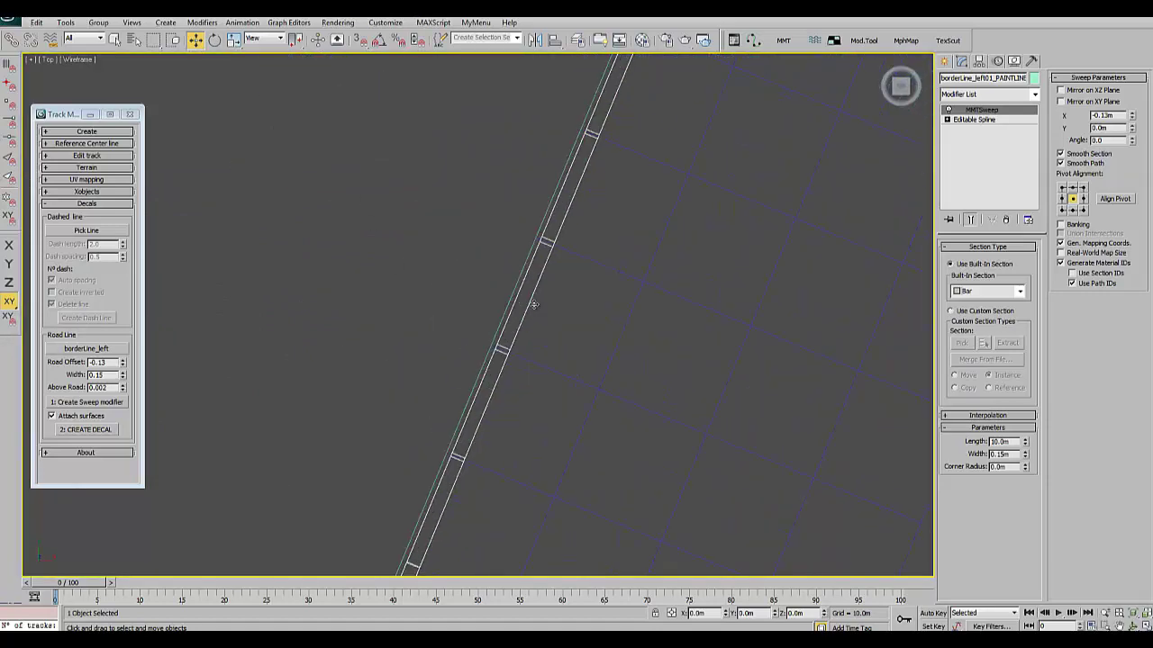
left_click(112, 361)
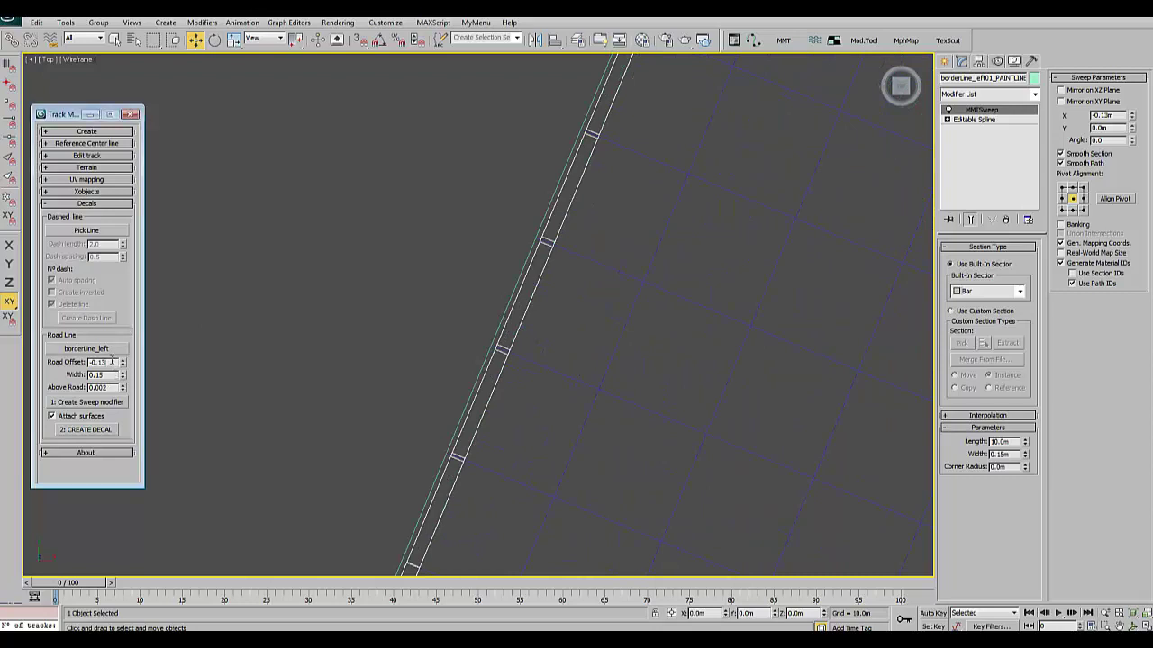
type("-0.14")
key("Tab")
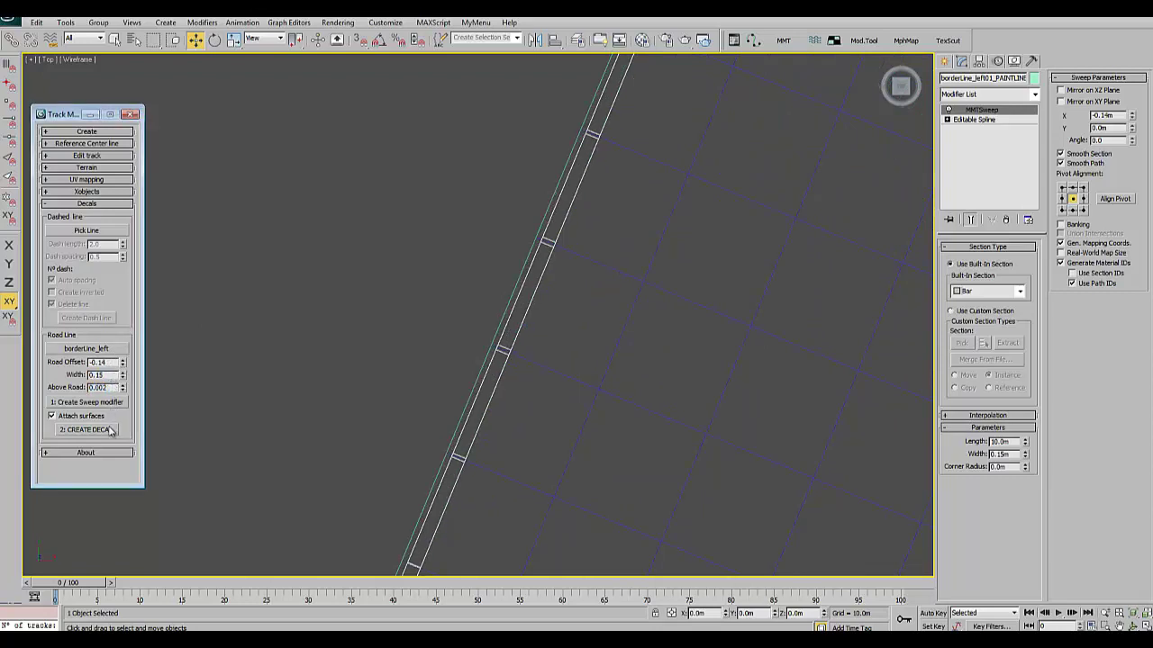
Disable Attach surfaces, pick RaceSurface_TRACK_1 as the decal surface, and restore the layout.
left_click(66, 416)
left_click(544, 368)
middle_click_drag(688, 334, 609, 273)
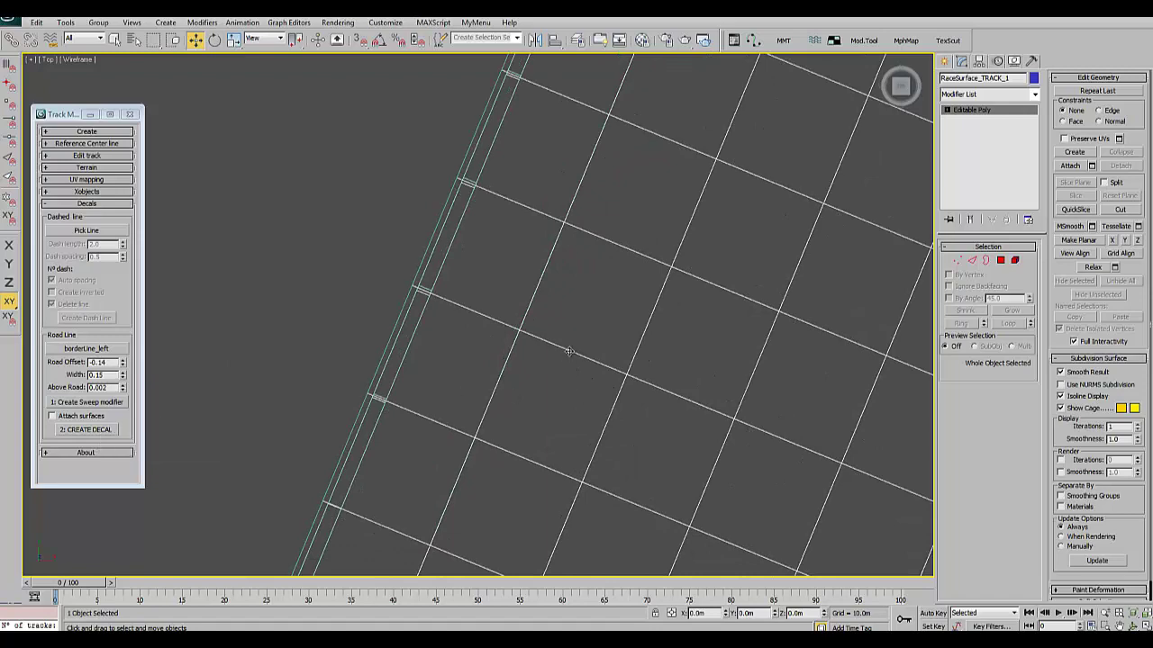
scroll(569, 351, "down", 1)
scroll(536, 344, "down", 3)
key("alt+w")
middle_click_drag(534, 367, 513, 398)
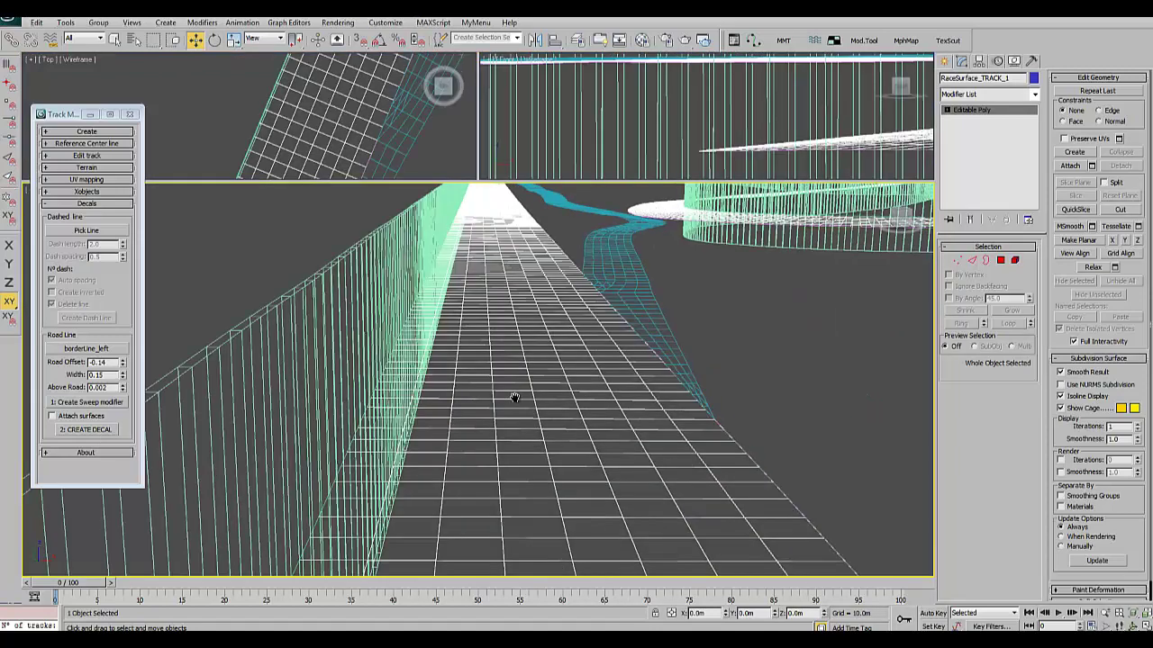
scroll(514, 402, "down", 5)
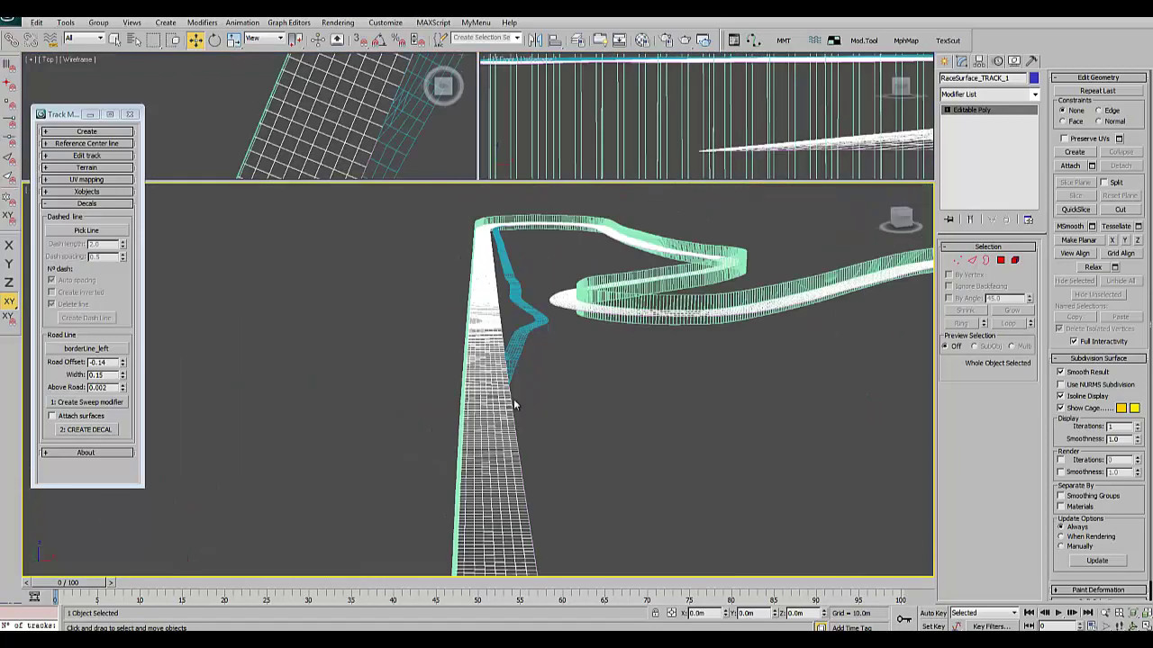
Generate the left border decal with 2: CREATE DECAL and dismiss the UV-mapping warning.
left_click(65, 434)
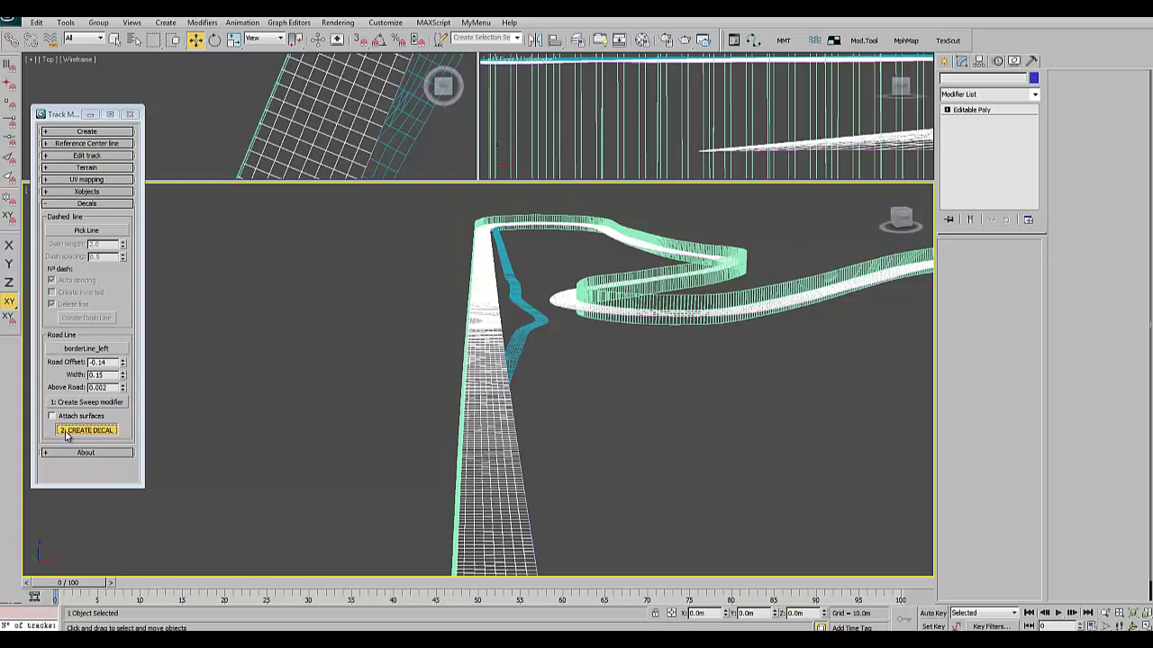
left_click(87, 430)
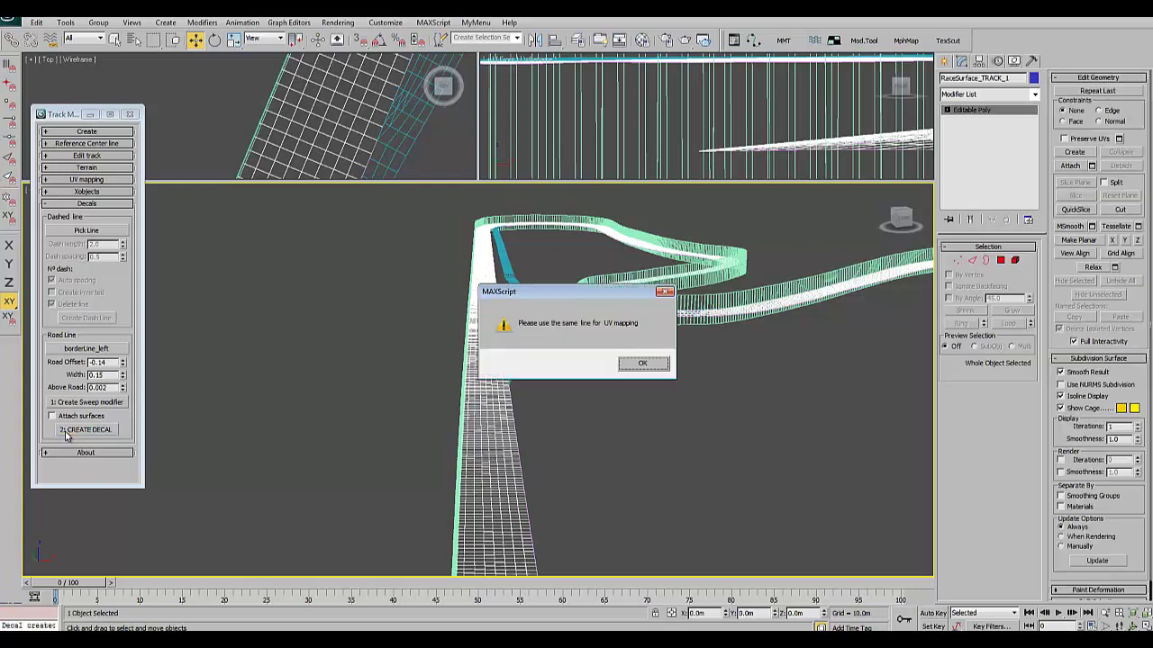
left_click(642, 364)
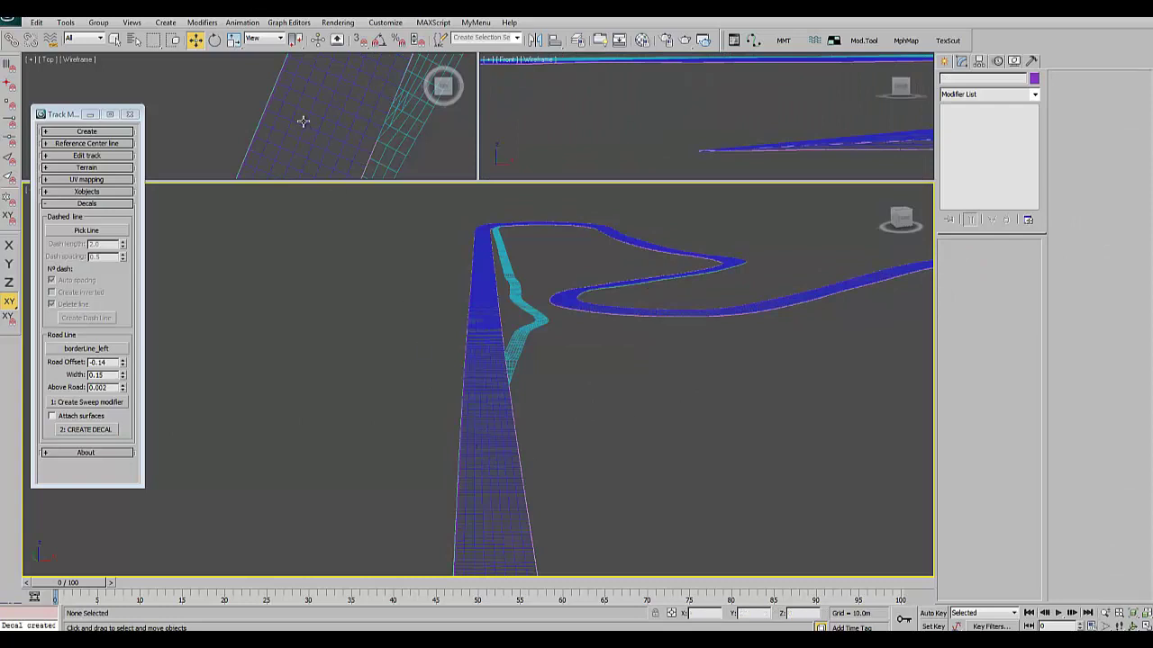
scroll(303, 121, "up", 5)
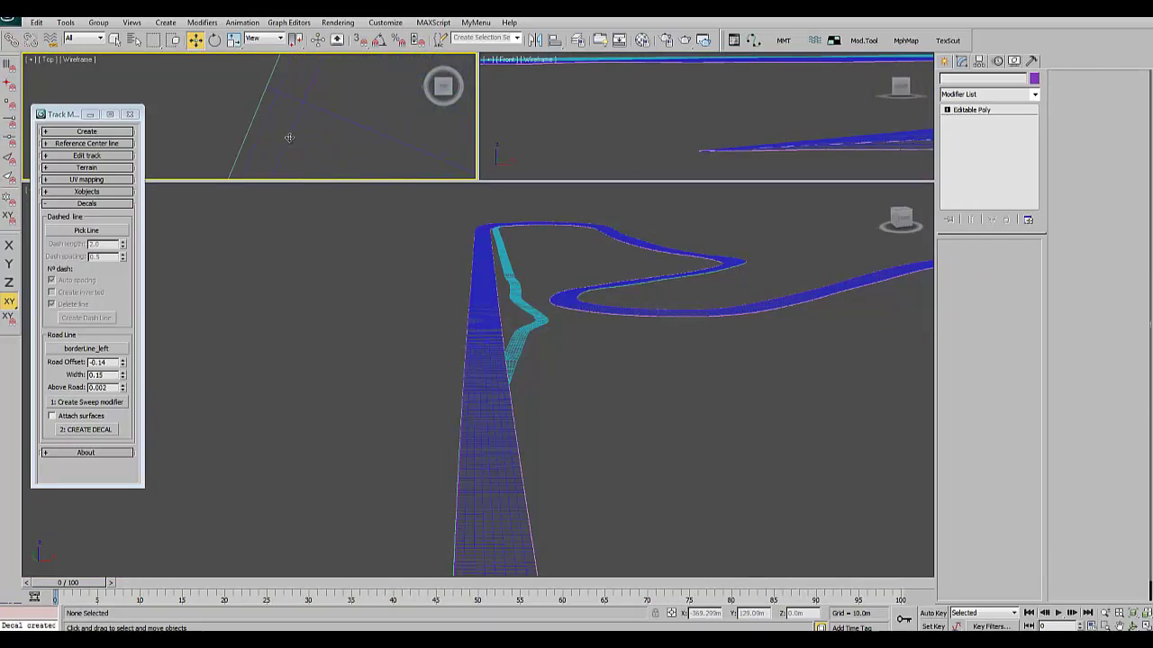
left_click(289, 137)
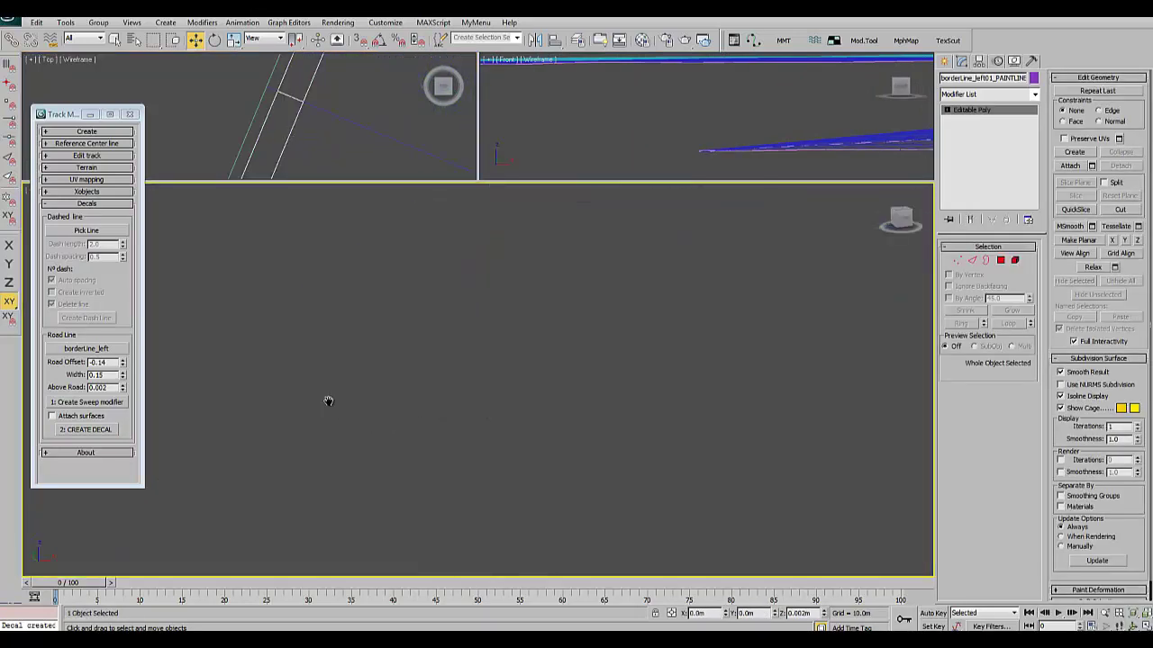
key("q")
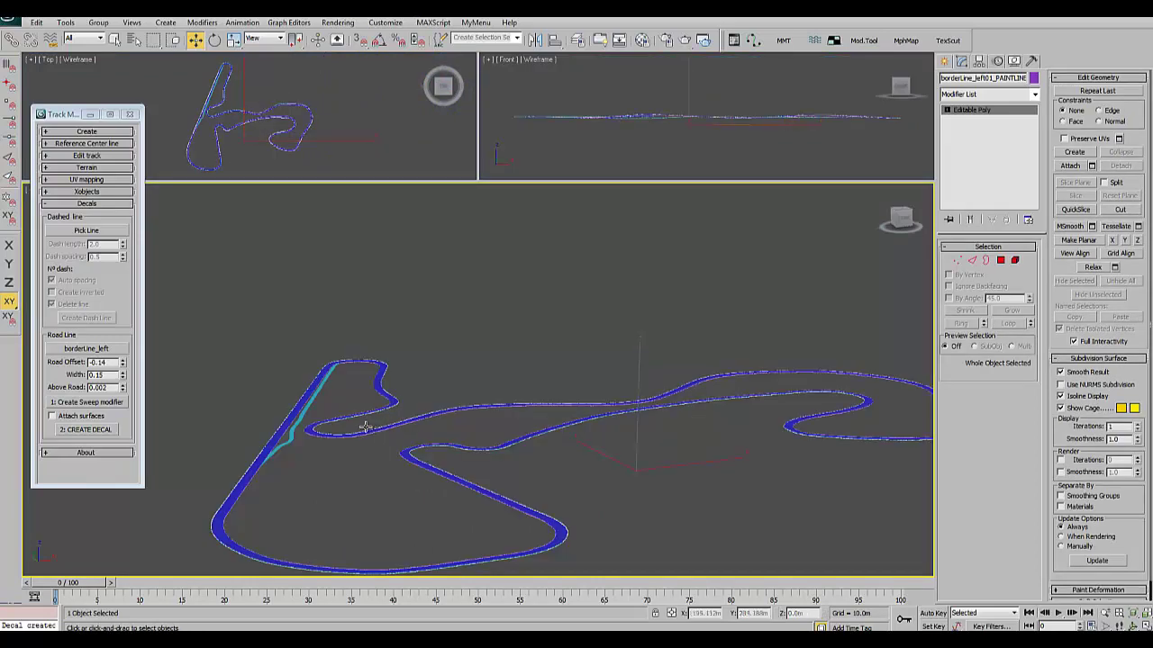
middle_click_drag(328, 401, 511, 409)
scroll(482, 420, "up", 2)
scroll(352, 495, "up", 2)
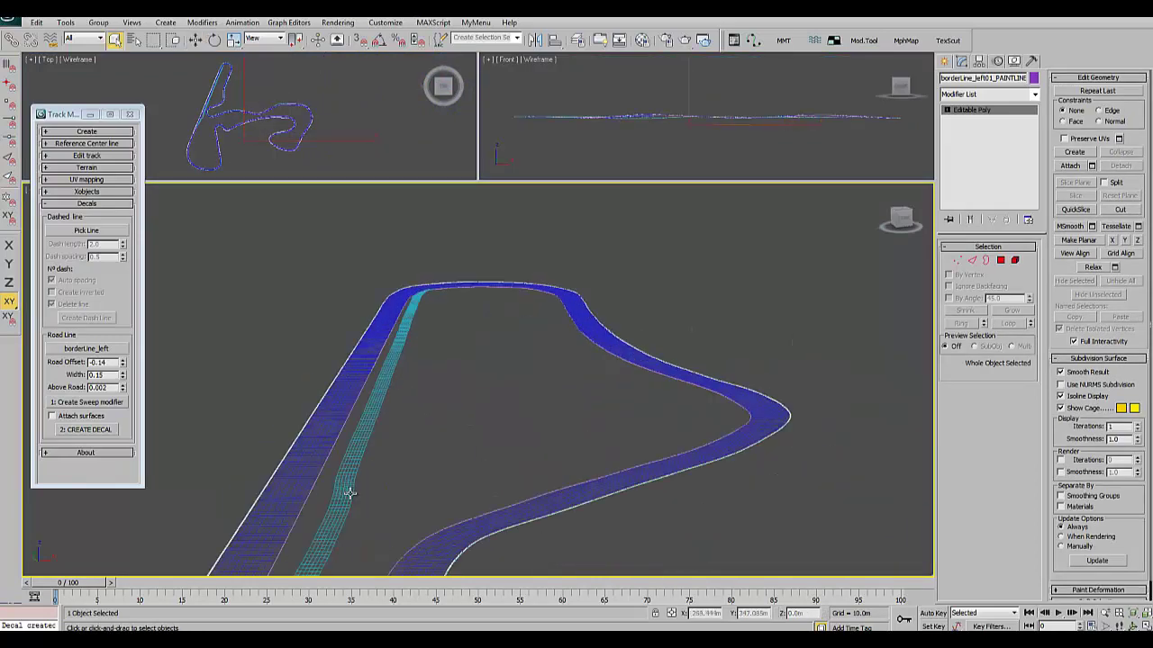
scroll(463, 303, "up", 2)
scroll(373, 387, "up", 2)
scroll(301, 394, "up", 2)
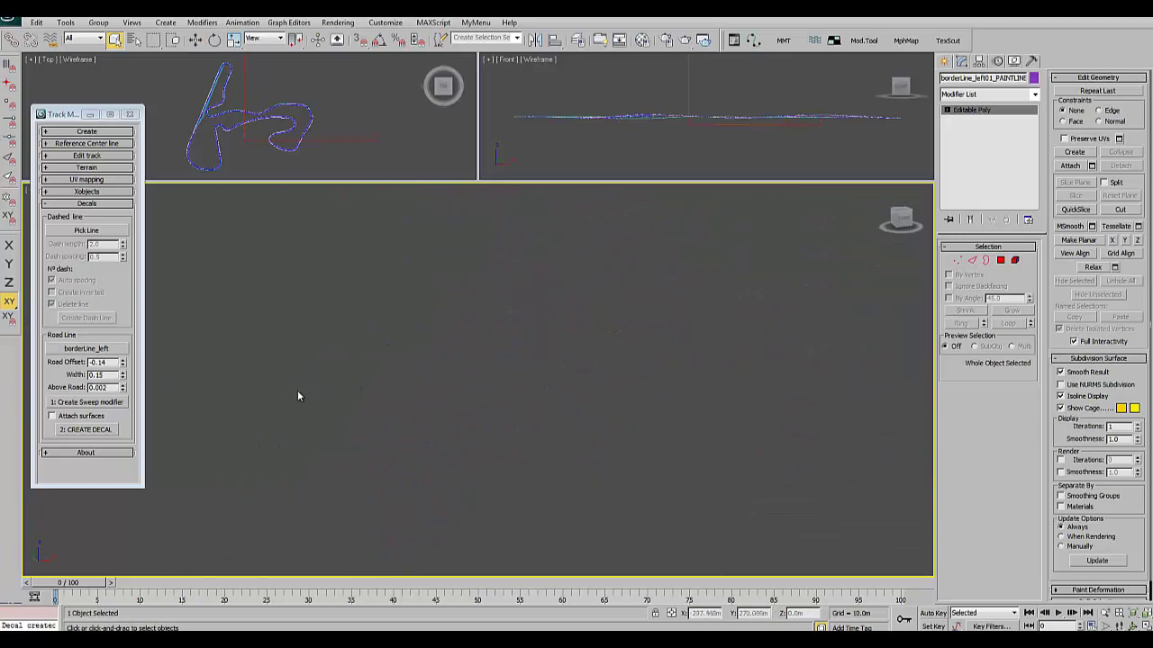
scroll(295, 395, "down", 3)
scroll(330, 391, "up", 3)
scroll(399, 369, "down", 2)
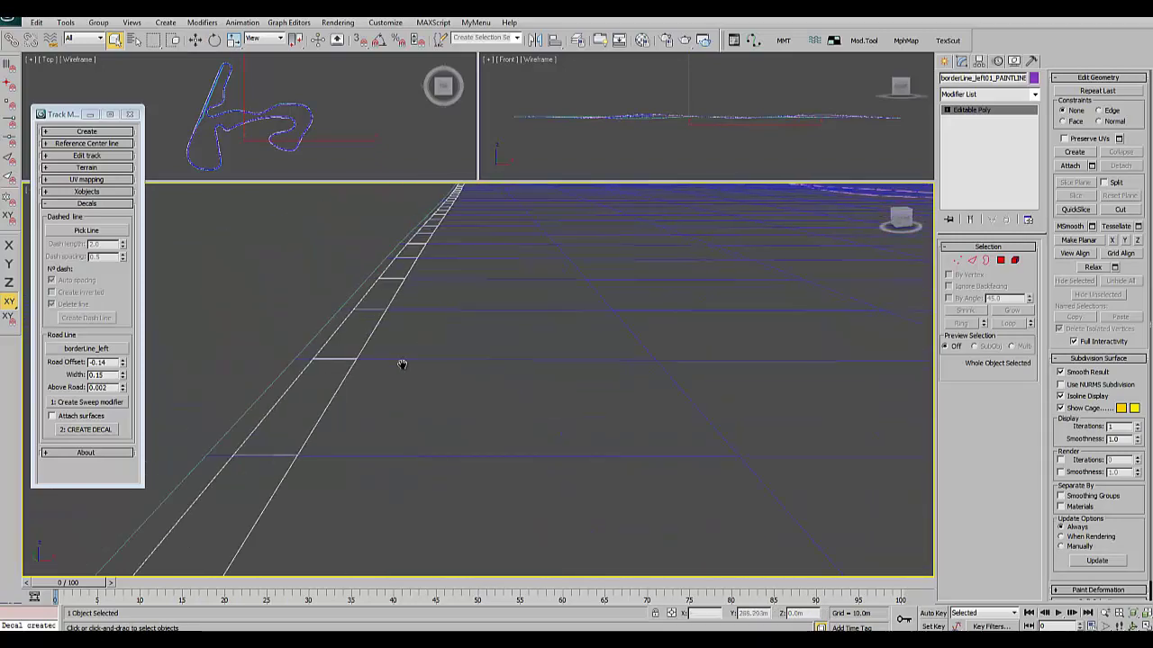
scroll(396, 378, "down", 2)
scroll(316, 553, "down", 2)
scroll(69, 553, "down", 2)
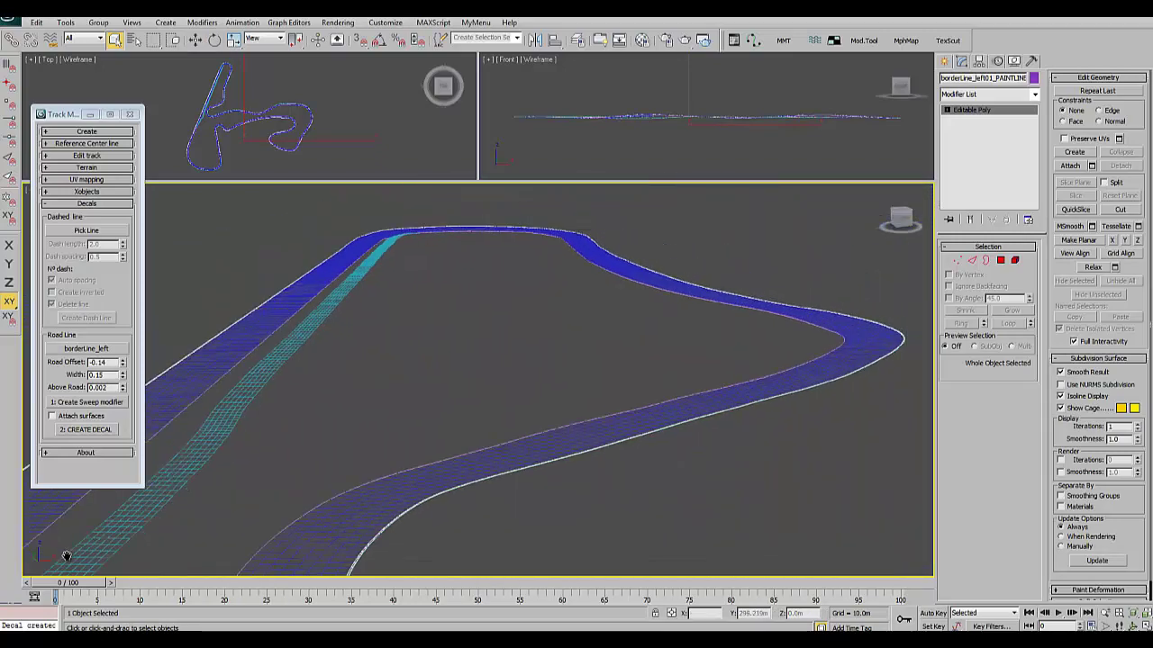
scroll(360, 486, "down", 2)
mouse_move(621, 412)
middle_mouse_down()
mouse_move(406, 429)
mouse_move(600, 327)
middle_mouse_up()
scroll(693, 309, "up", 2)
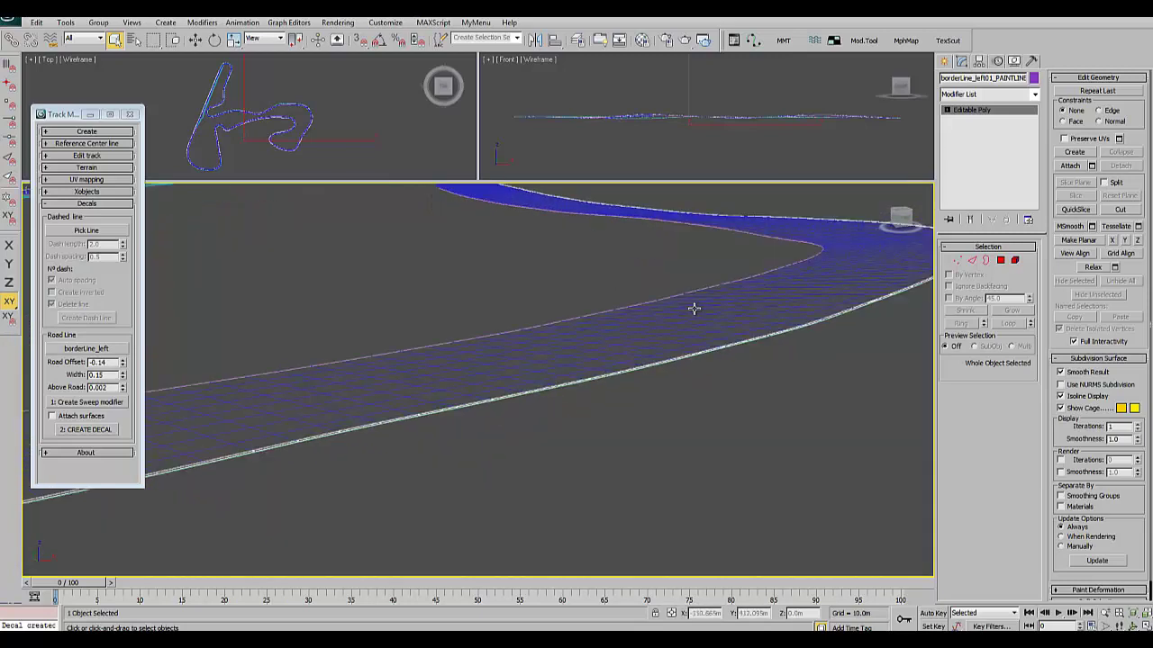
mouse_move(692, 309)
middle_mouse_down()
mouse_move(662, 389)
mouse_move(658, 462)
mouse_move(899, 419)
mouse_move(867, 301)
mouse_move(883, 174)
mouse_move(867, 163)
mouse_move(813, 234)
mouse_move(402, 336)
mouse_move(404, 295)
mouse_move(471, 366)
mouse_move(504, 360)
middle_mouse_up()
left_click(1001, 260)
left_click(535, 350)
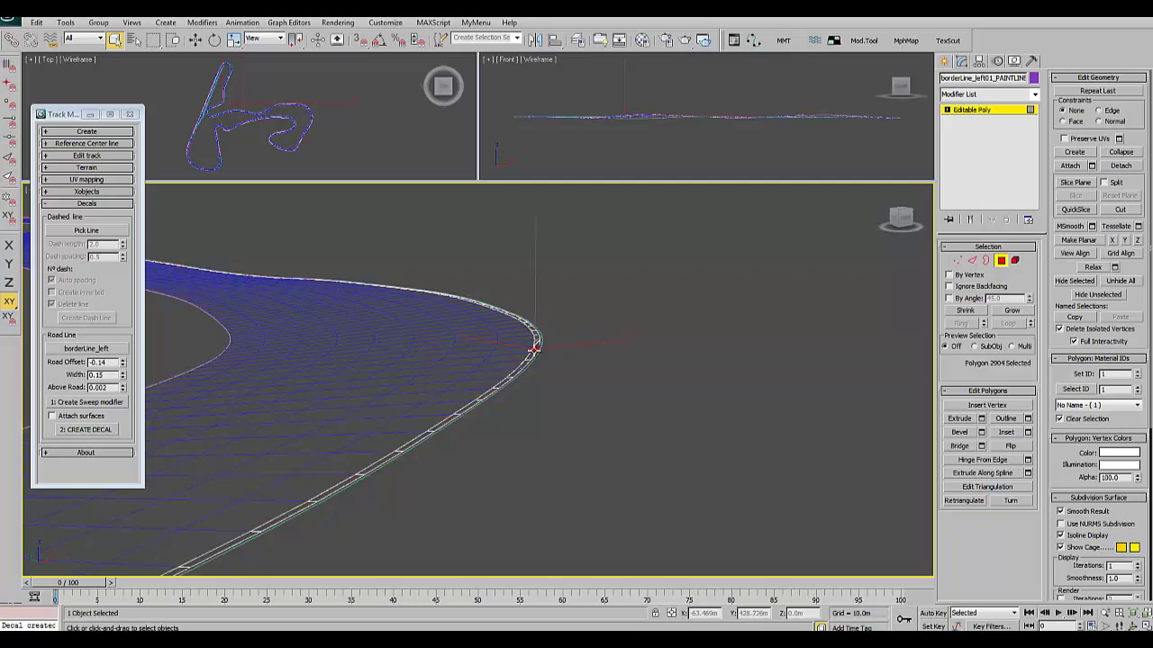
key("z")
mouse_move(535, 381)
middle_mouse_down("alt")
mouse_move(584, 386)
mouse_move(419, 401)
mouse_move(332, 387)
mouse_move(375, 343)
mouse_move(527, 303)
mouse_move(594, 306)
mouse_move(509, 324)
middle_mouse_up("alt")
scroll(509, 323, "down", 2)
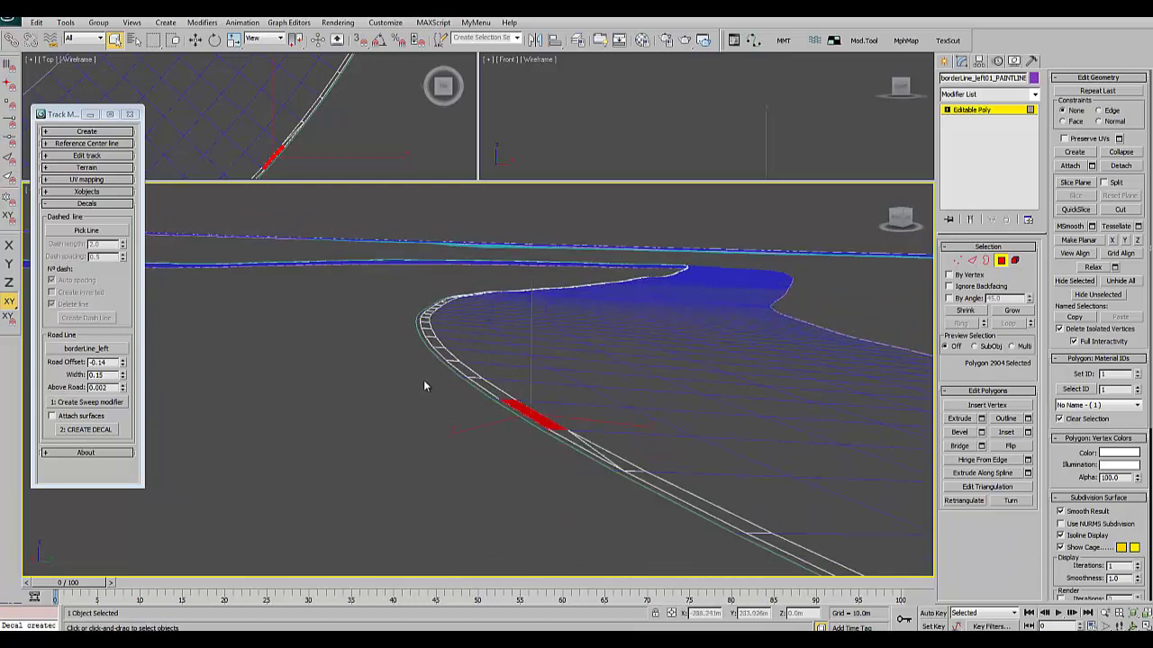
left_click(417, 425)
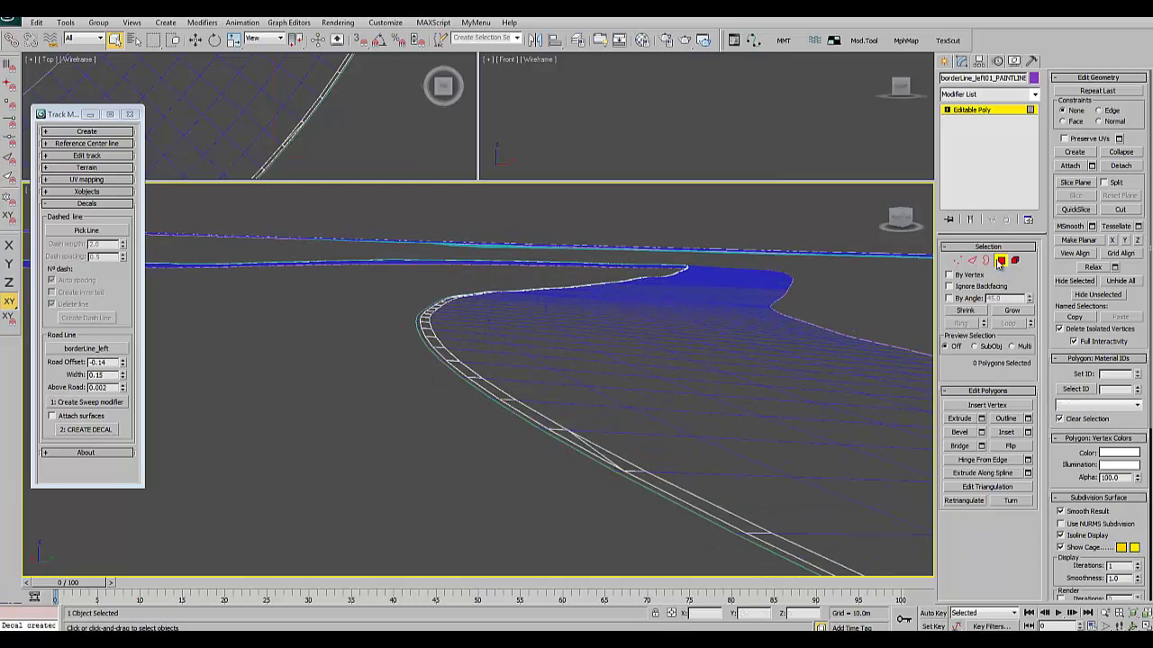
scroll(476, 411, "down", 2)
scroll(479, 419, "down", 2)
scroll(400, 408, "down", 2)
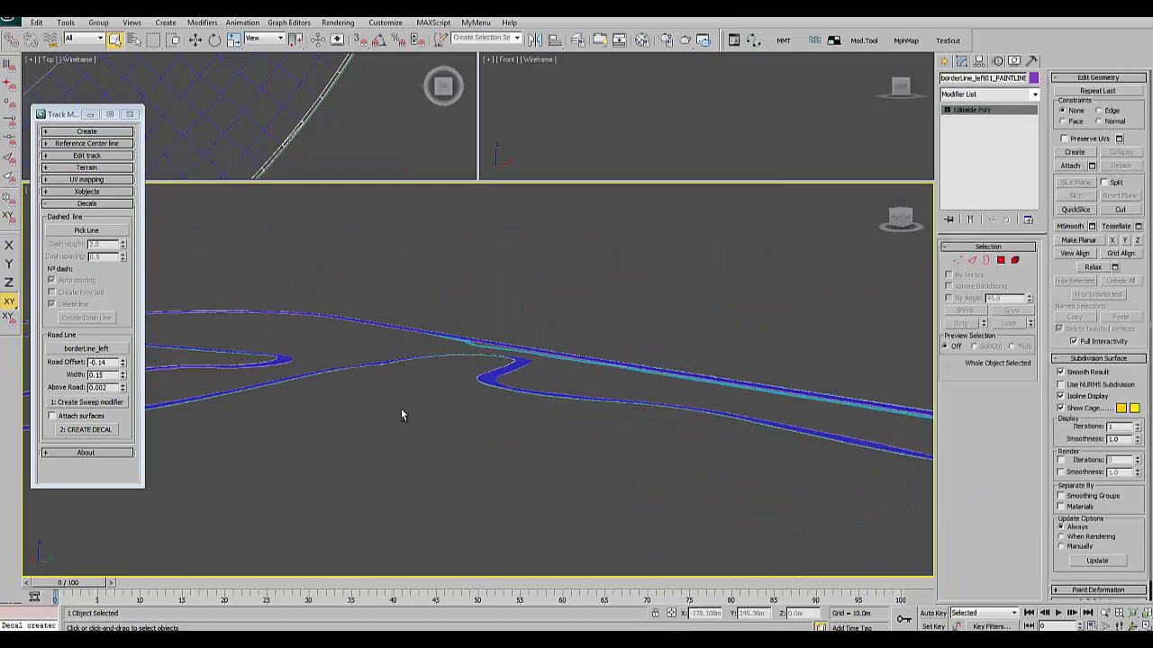
scroll(502, 429, "down", 2)
scroll(396, 422, "down", 2)
mouse_move(386, 419)
middle_mouse_down("alt")
mouse_move(471, 442)
mouse_move(442, 442)
mouse_move(418, 379)
middle_mouse_up("alt")
scroll(396, 414, "up", 3)
scroll(375, 442, "up", 3)
scroll(540, 423, "up", 1)
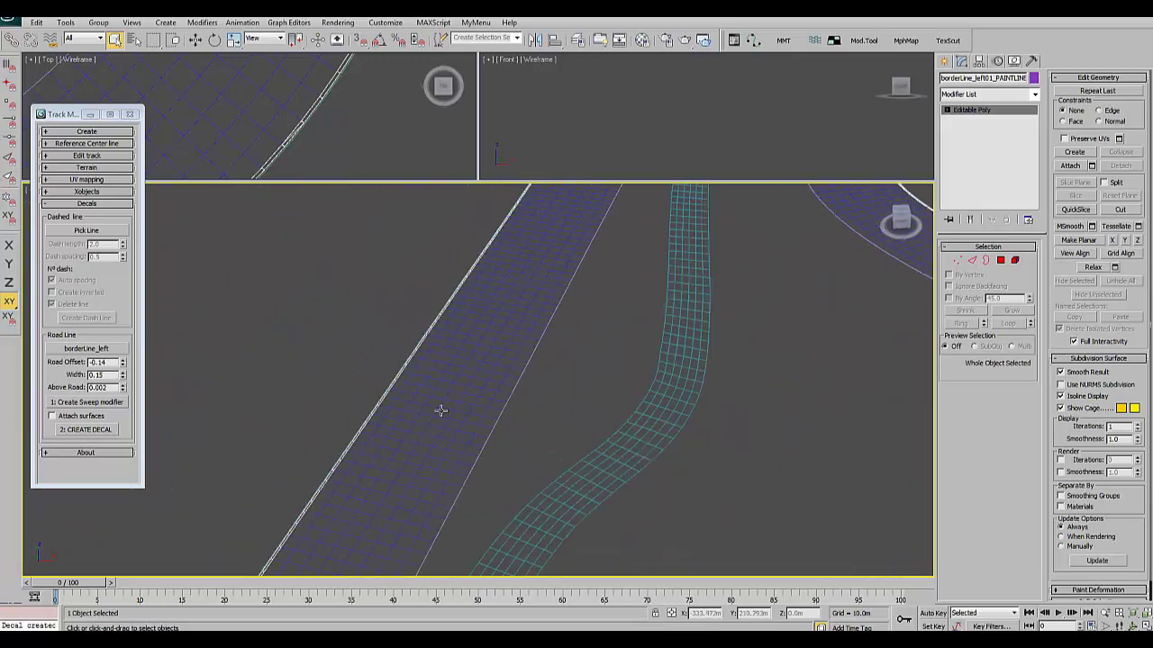
Move borderLine_left01_PAINTLINE01 from the Shapes layer into the Meshs layer.
left_click(577, 40)
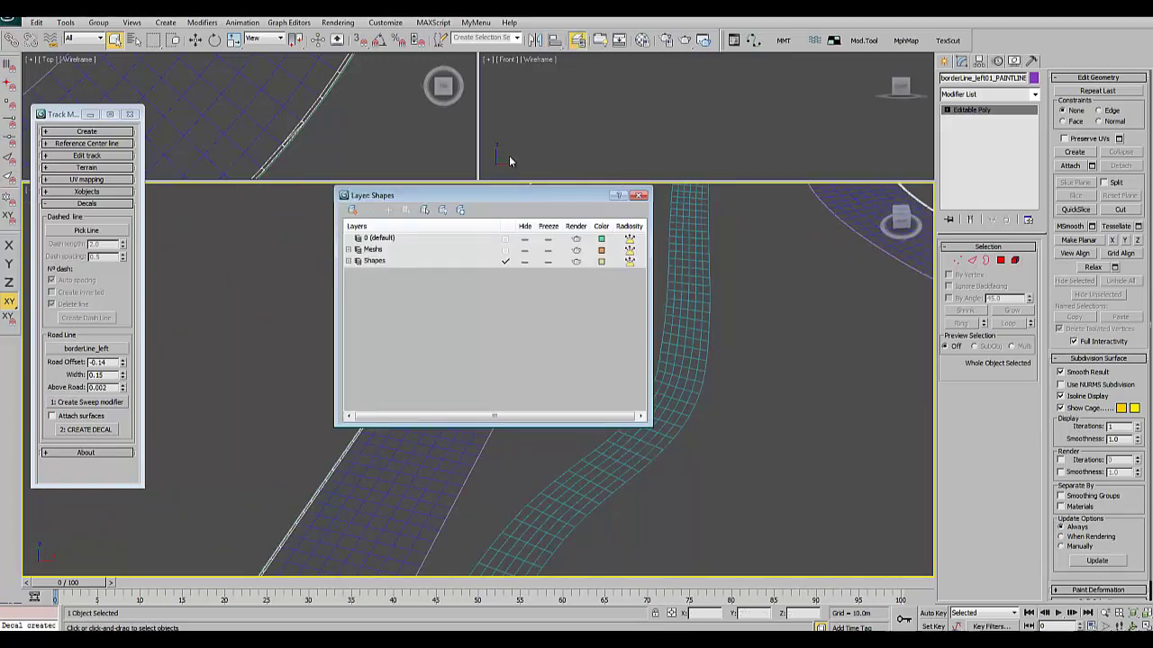
left_click(349, 261)
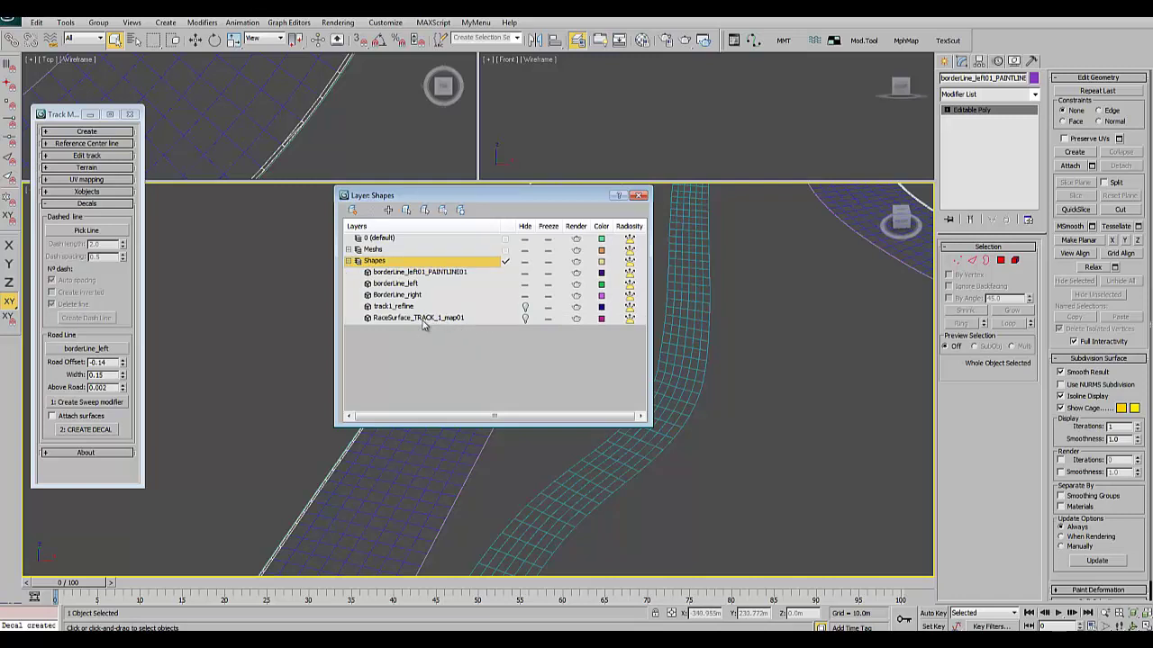
left_click(458, 273)
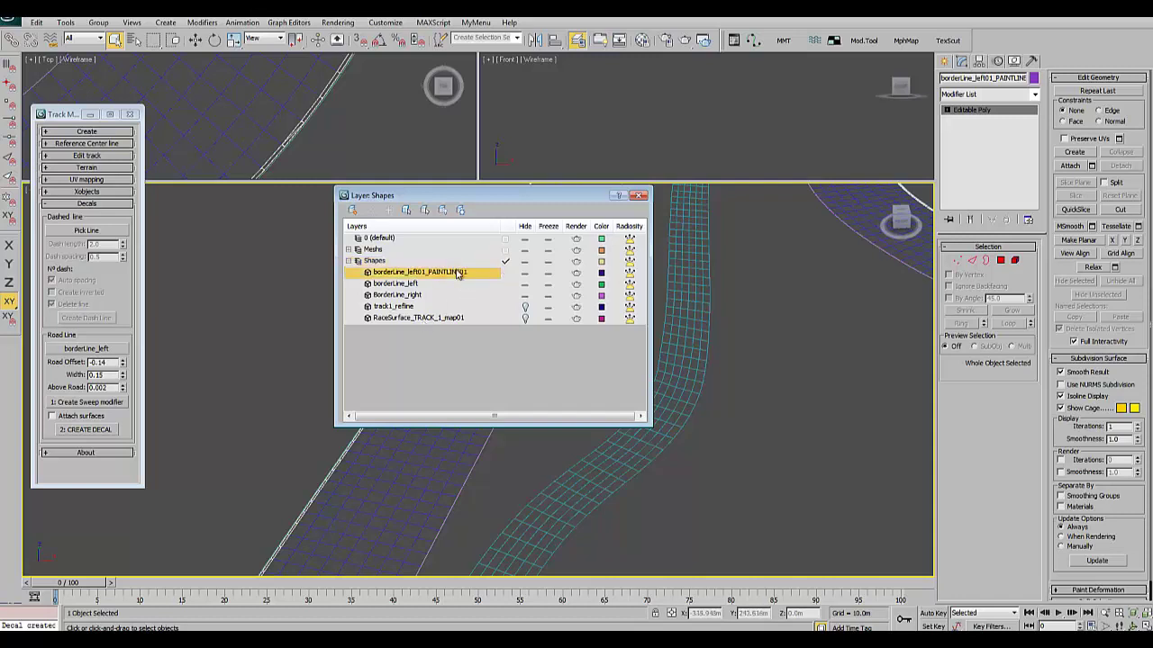
right_click(458, 272)
left_click(487, 393)
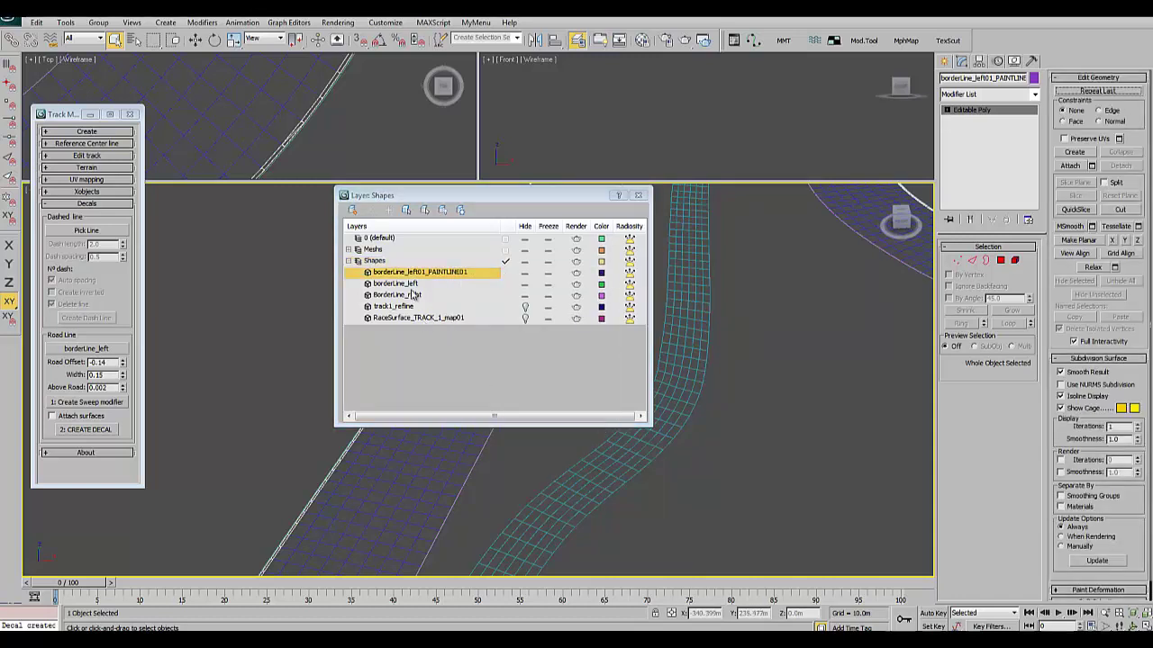
left_click(376, 250)
left_click(388, 209)
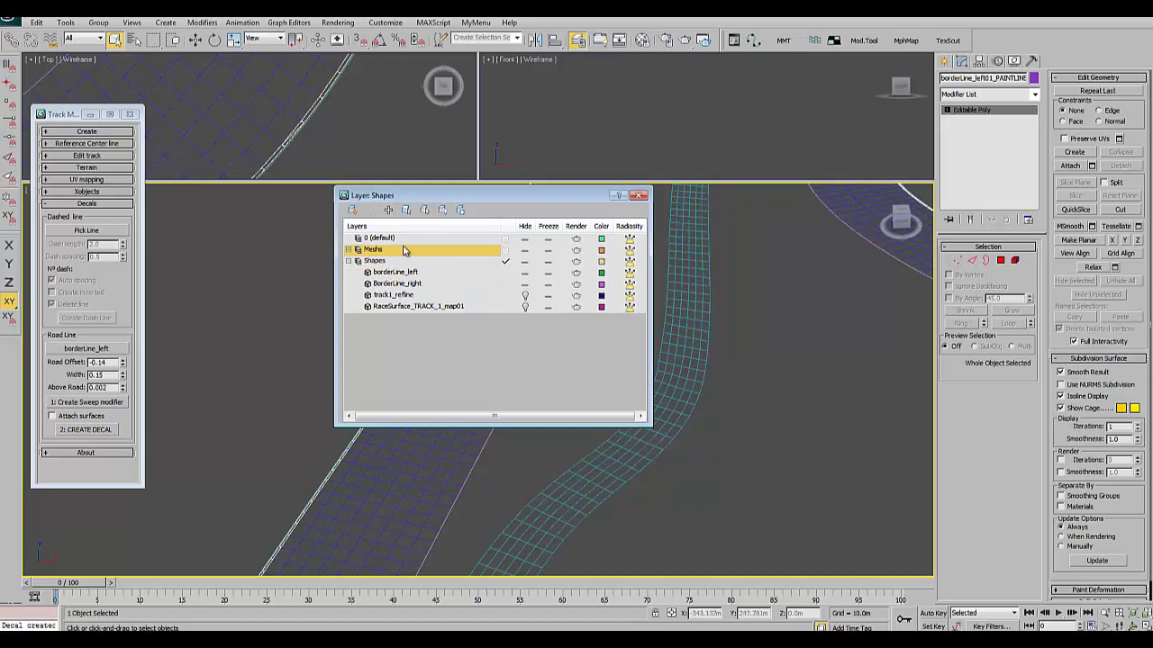
Select the right border line spline in the viewport.
left_click(461, 484)
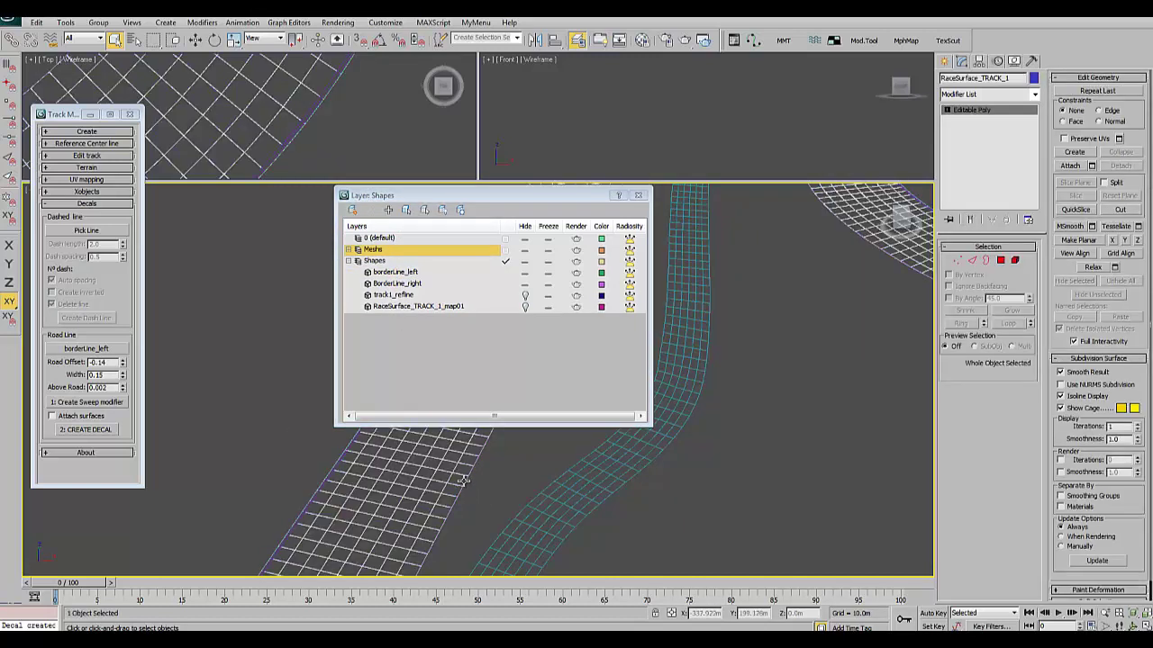
left_click(473, 486)
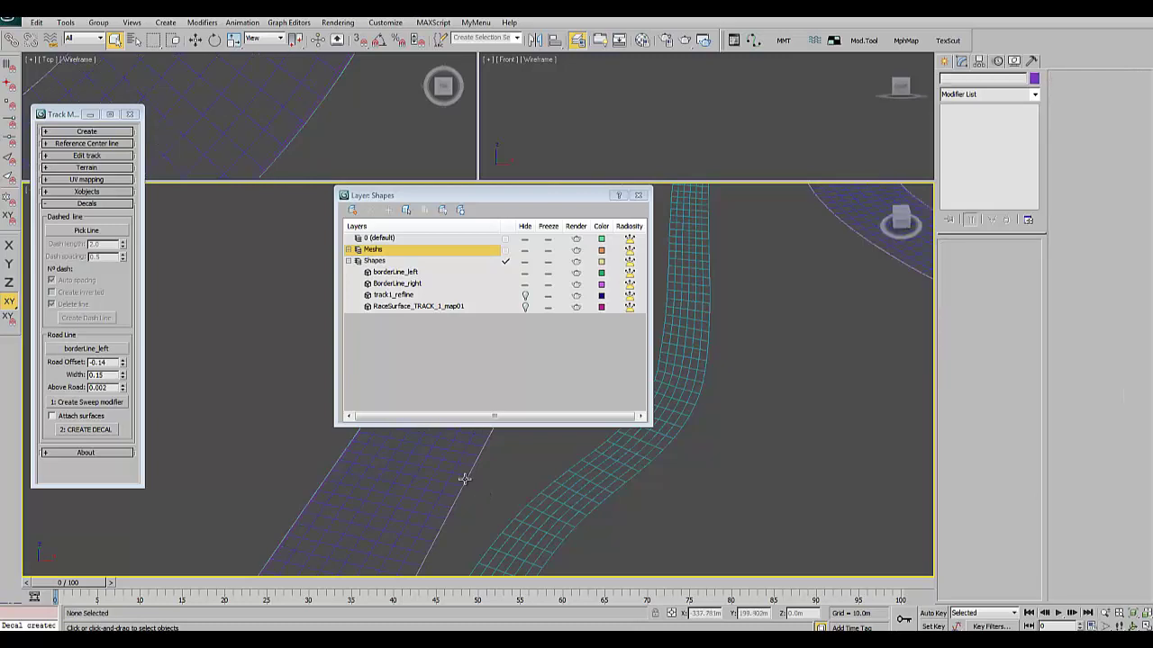
left_click(465, 479)
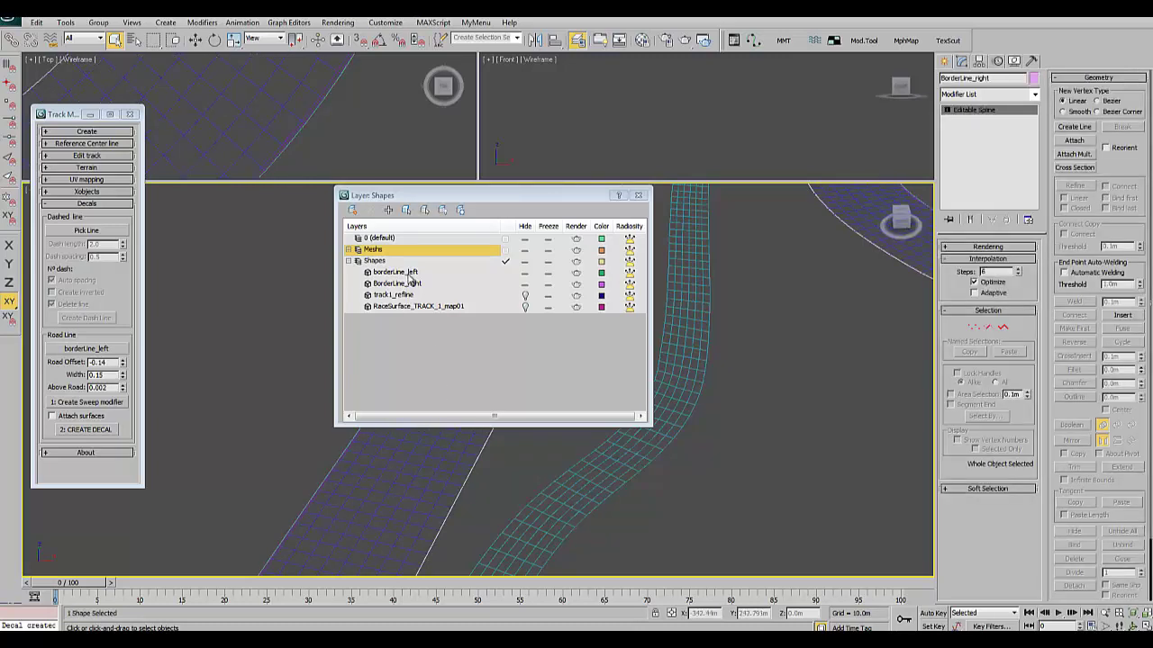
left_click_drag(438, 196, 758, 206)
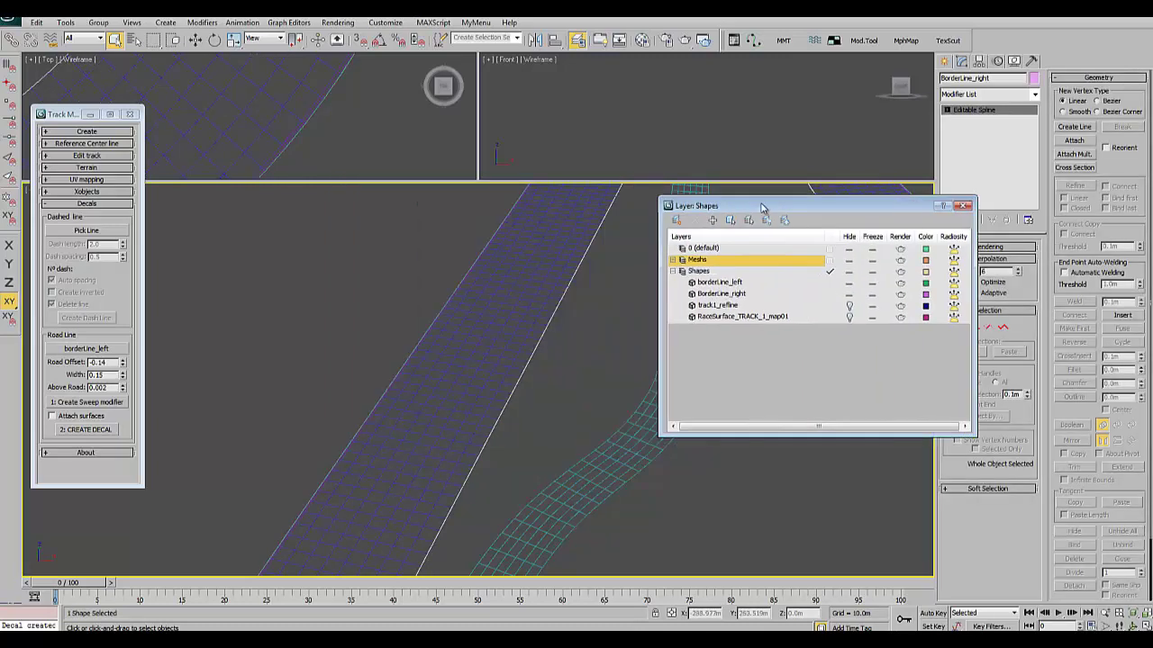
scroll(501, 450, "down", 3)
scroll(486, 405, "up", 2)
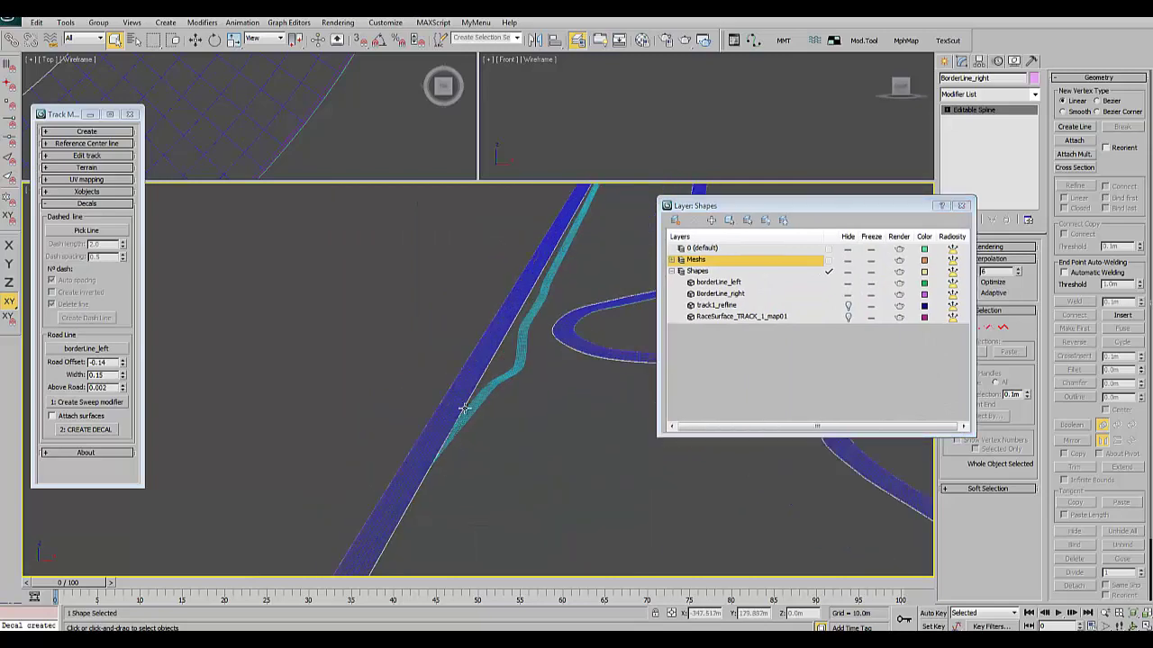
Close the layer manager and select BorderLine_right segments along the straight in Segment mode.
left_click(961, 206)
scroll(468, 450, "up", 2)
scroll(451, 476, "up", 3)
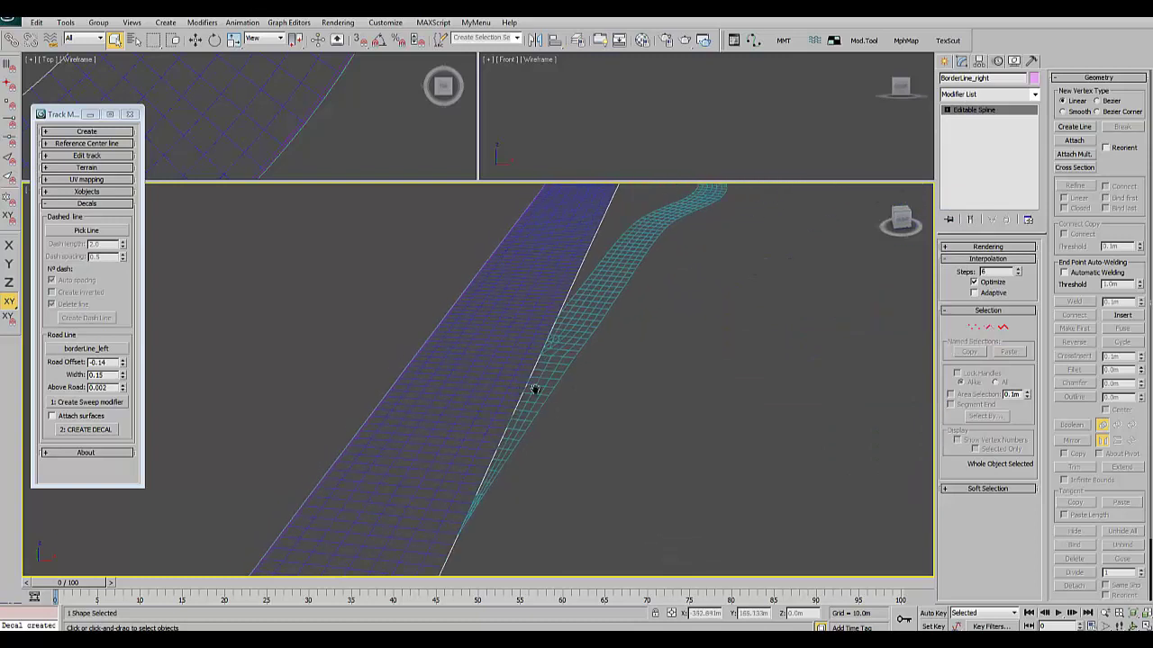
left_click(987, 327)
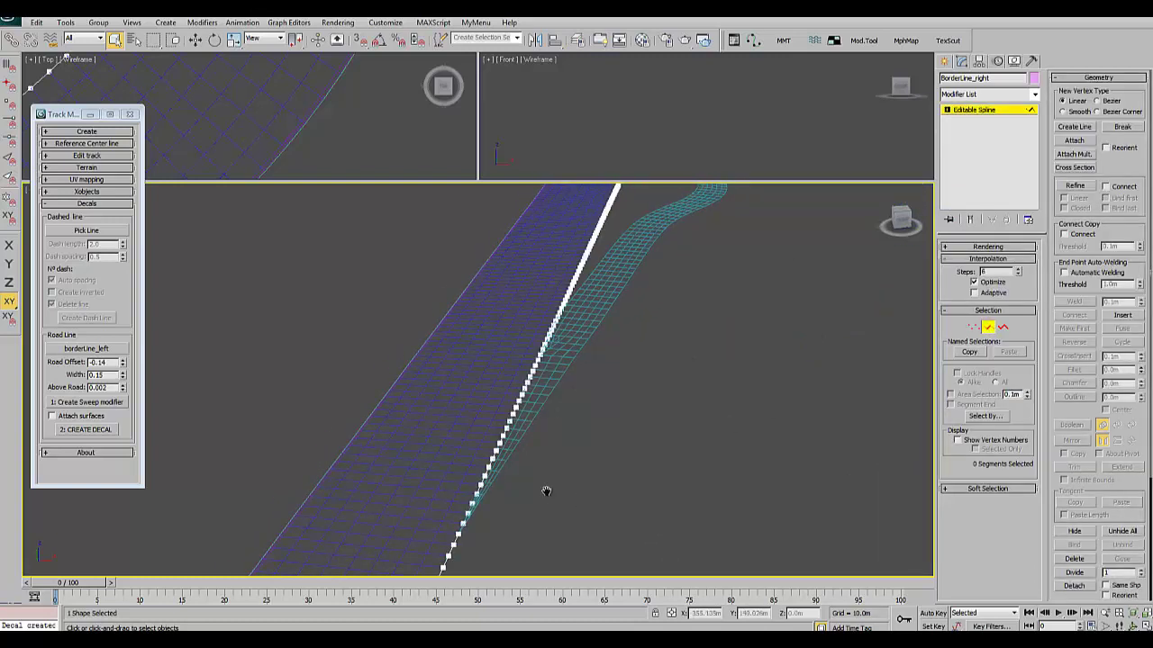
scroll(541, 490, "up", 1)
left_click_drag(535, 458, 486, 463)
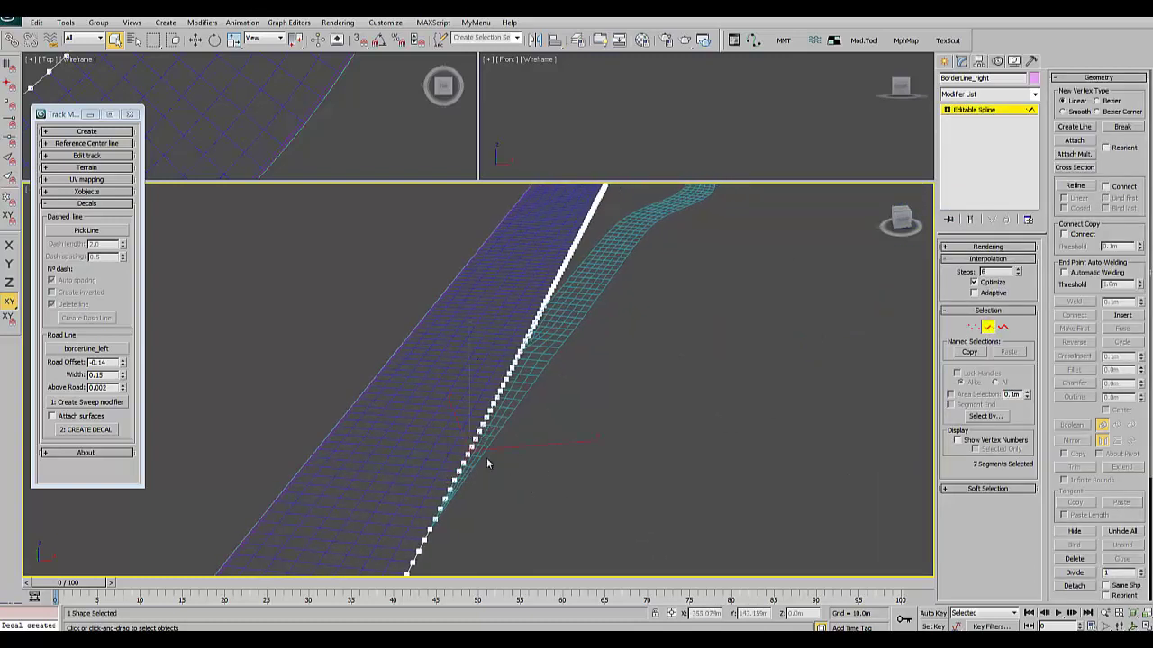
left_click_drag(153, 40, 157, 115)
mouse_move(582, 396)
left_mouse_down()
mouse_move(443, 427)
mouse_move(490, 425)
left_mouse_up()
In the maximized Top view, extend the segment selection further along the straight edge.
right_click(350, 121)
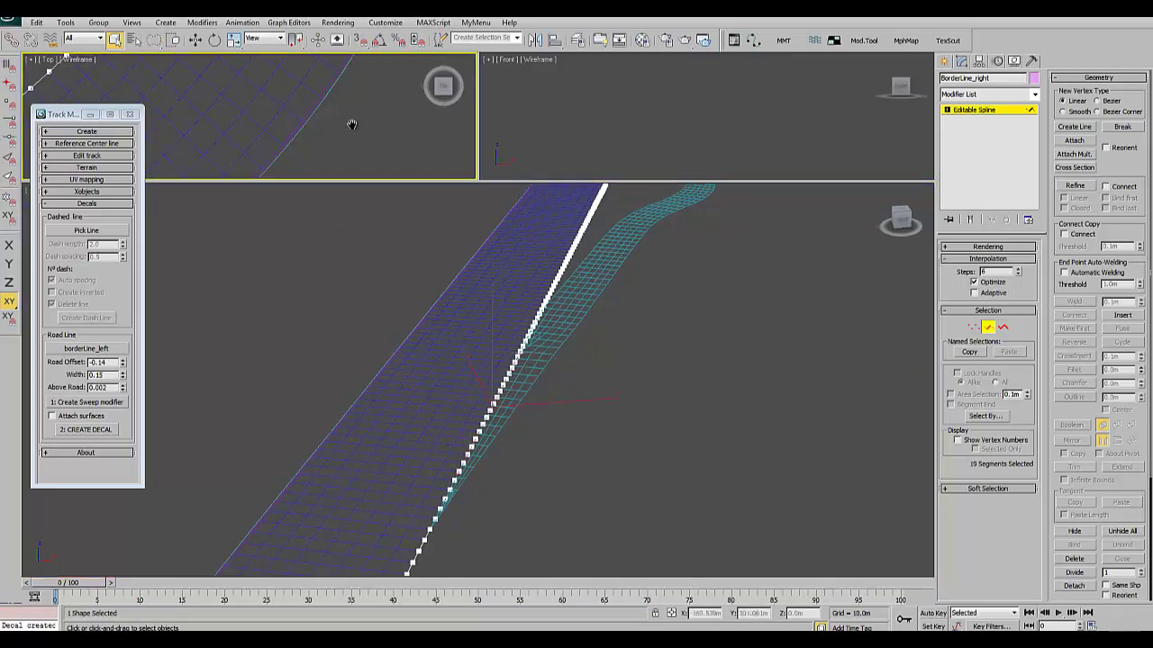
key("alt+w")
scroll(603, 261, "up", 3)
scroll(603, 261, "up", 2)
scroll(602, 262, "down", 2)
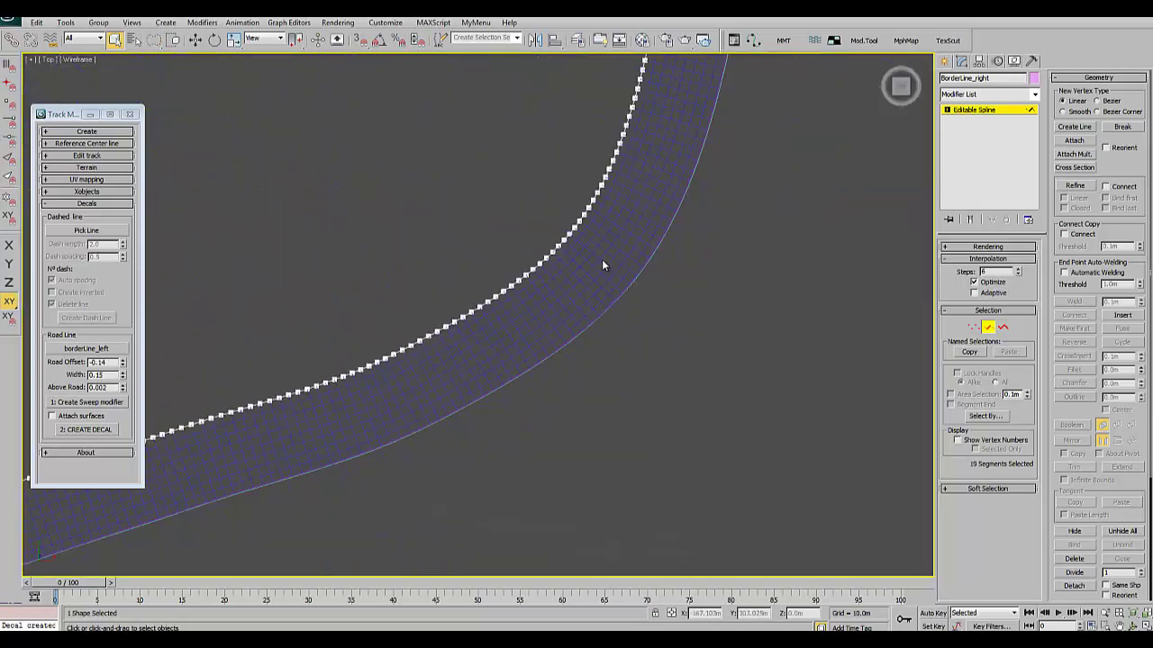
scroll(603, 262, "down", 3)
scroll(407, 376, "up", 4)
scroll(407, 377, "up", 2)
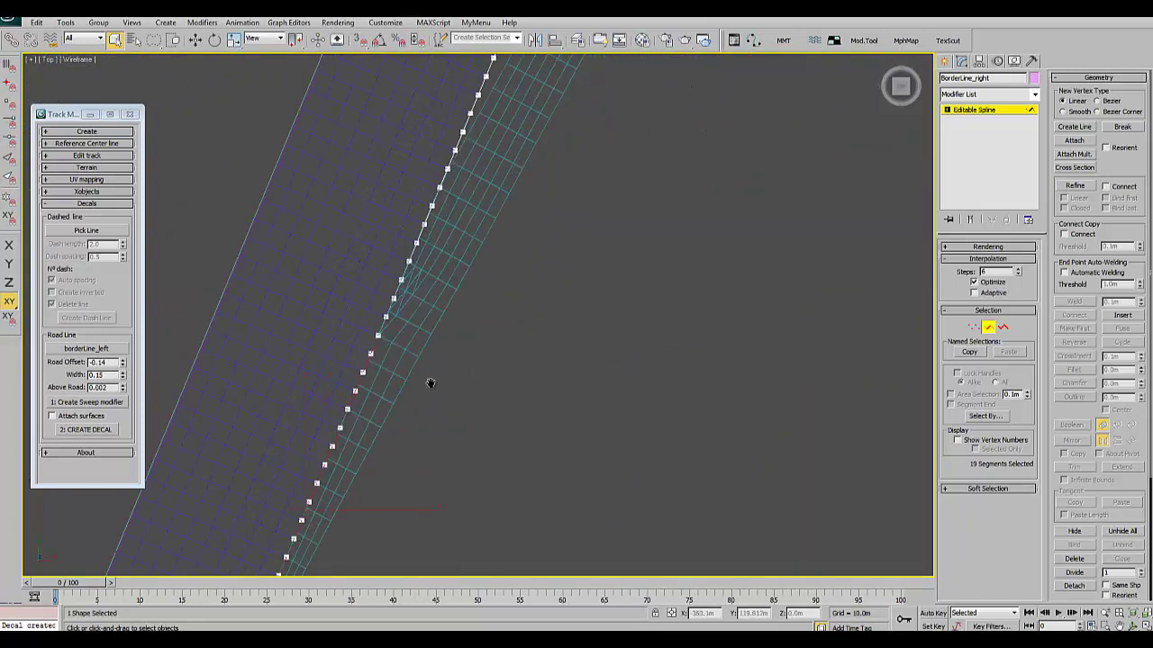
scroll(427, 383, "up", 2)
scroll(450, 334, "up", 1)
scroll(417, 340, "up", 2)
middle_click_drag(417, 340, 522, 340)
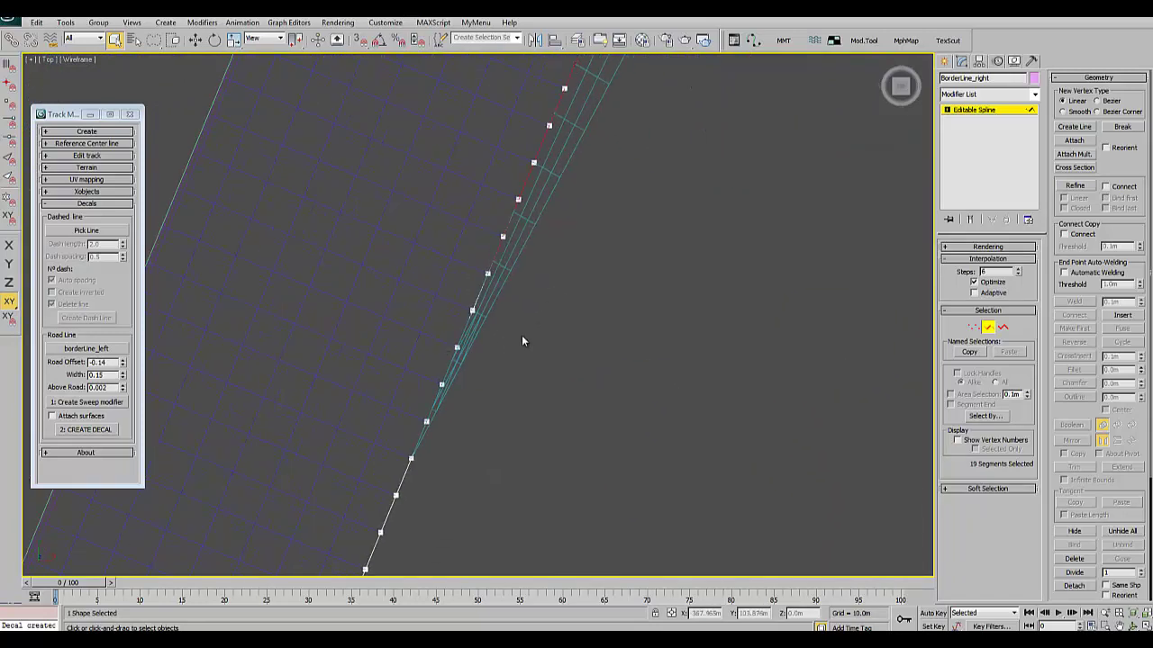
left_click_drag(504, 223, 454, 271)
scroll(484, 459, "down", 2)
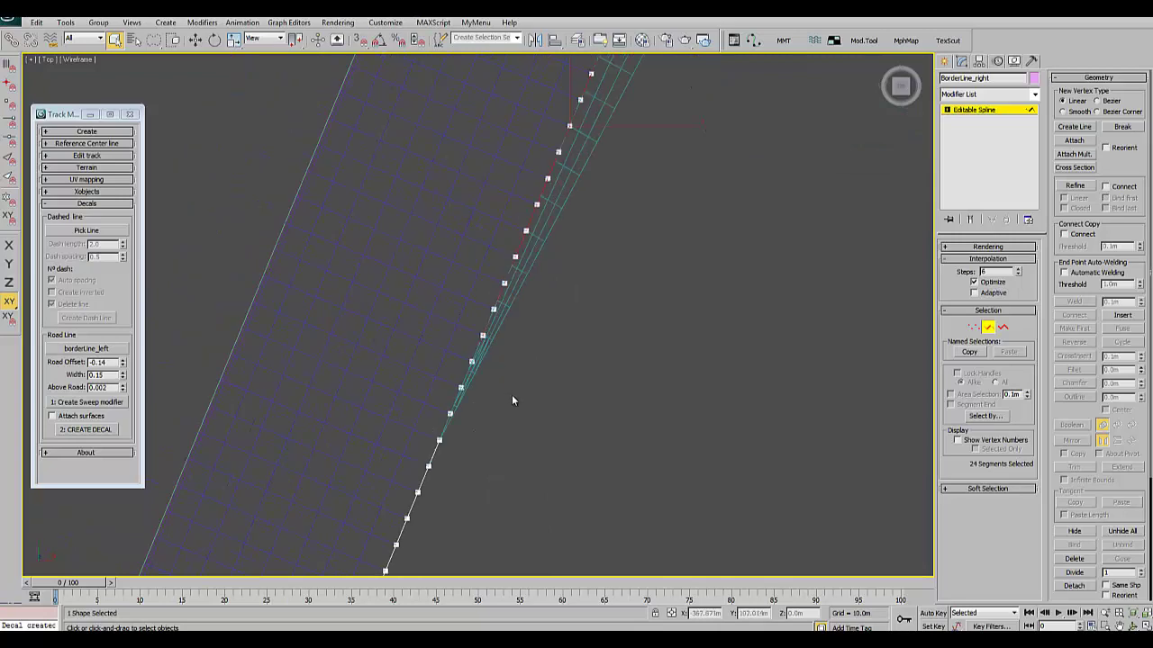
middle_click_drag(511, 395, 594, 323)
scroll(466, 458, "up", 1)
scroll(472, 463, "up", 1)
mouse_move(473, 463)
left_mouse_down()
mouse_move(406, 380)
mouse_move(481, 371)
mouse_move(455, 340)
left_mouse_up()
Add the segments around the curve, reaching 54 selected segments.
scroll(510, 294, "up", 5)
mouse_move(470, 325)
middle_mouse_down()
mouse_move(450, 321)
mouse_move(505, 328)
middle_mouse_up()
scroll(523, 282, "up", 3)
scroll(507, 220, "up", 3)
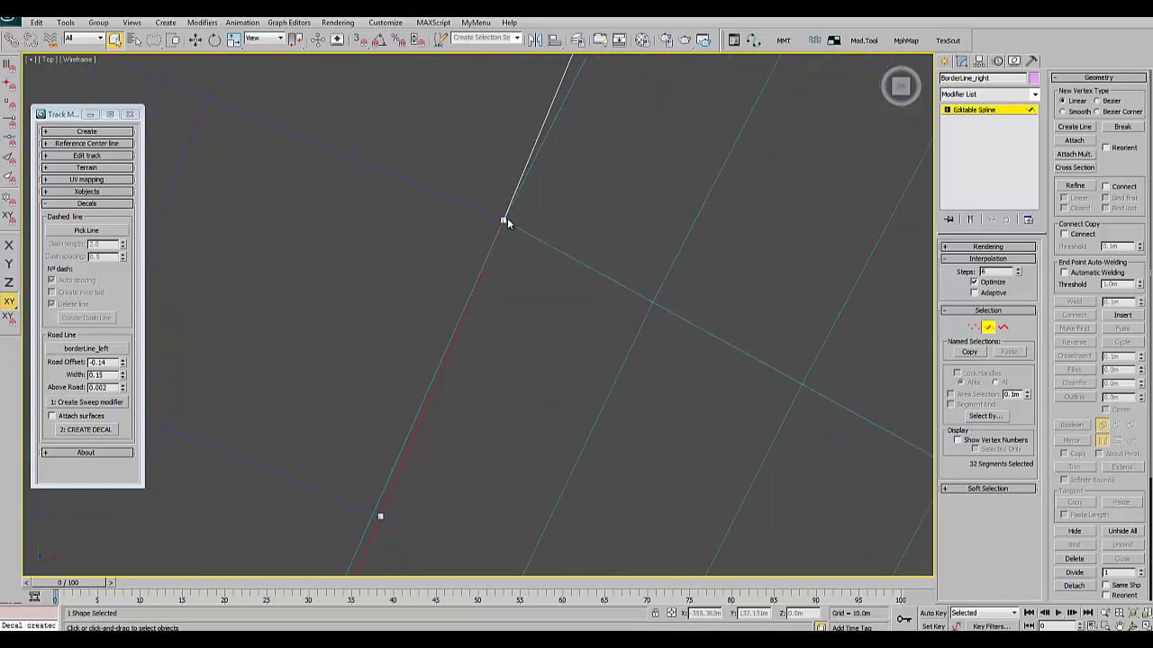
scroll(504, 270, "down", 10)
scroll(496, 345, "down", 5)
scroll(475, 385, "down", 3)
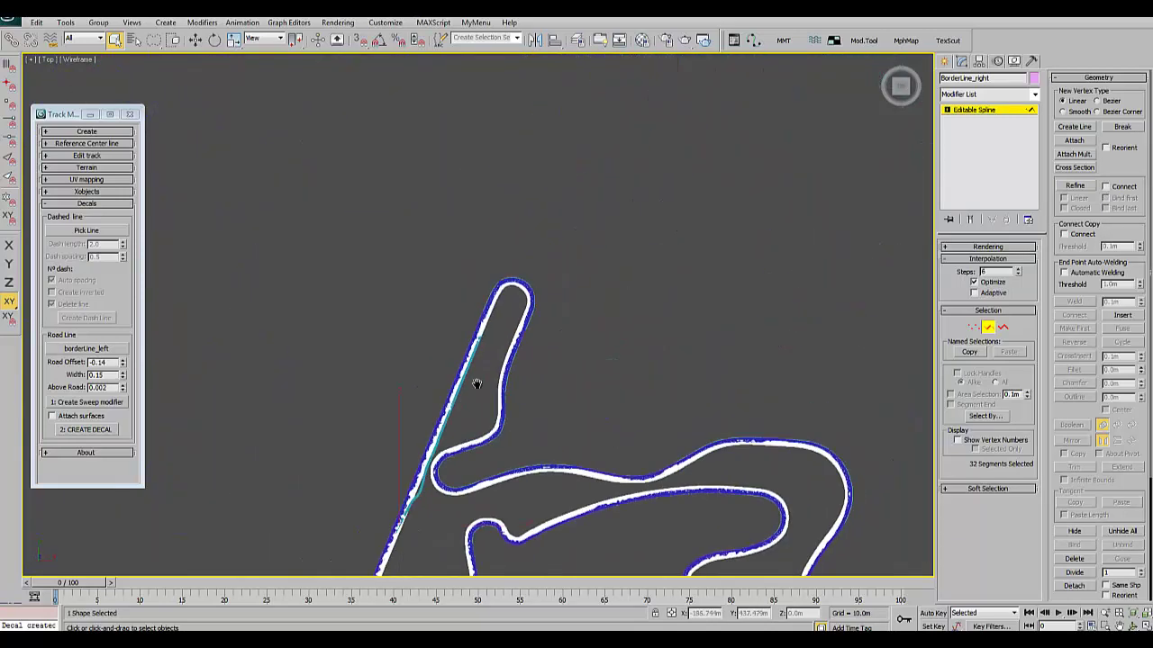
scroll(481, 303, "up", 3)
scroll(465, 279, "up", 3)
scroll(464, 279, "up", 2)
scroll(490, 248, "up", 3)
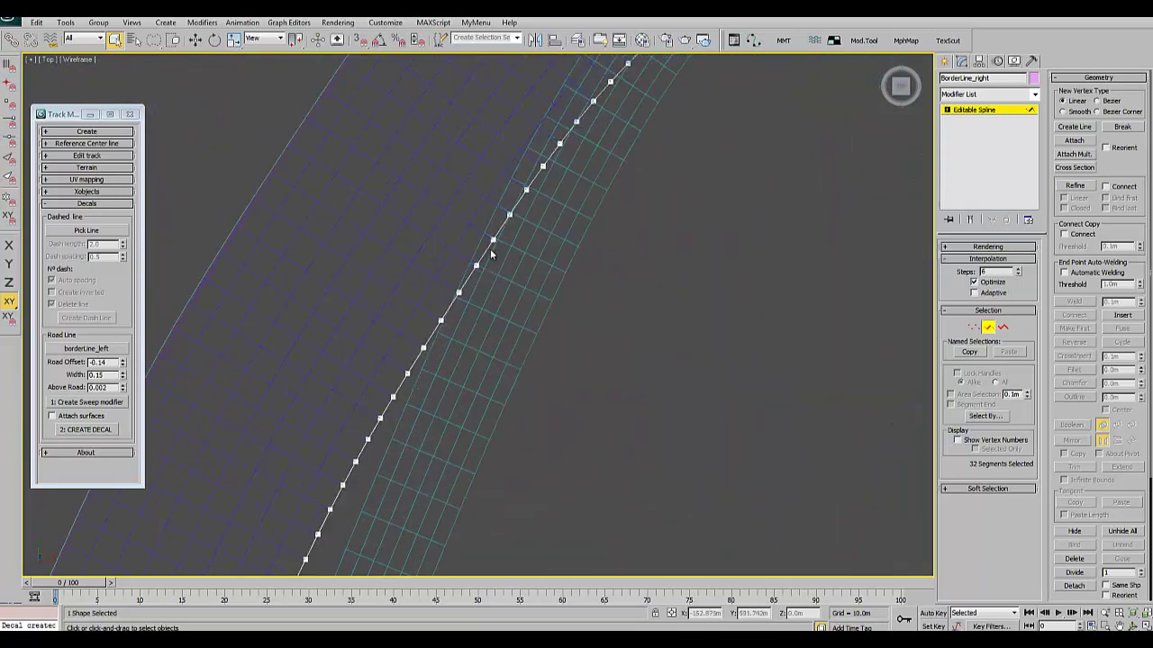
scroll(501, 265, "up", 2)
mouse_move(578, 211)
left_mouse_down()
mouse_move(598, 140)
mouse_move(512, 352)
left_mouse_up()
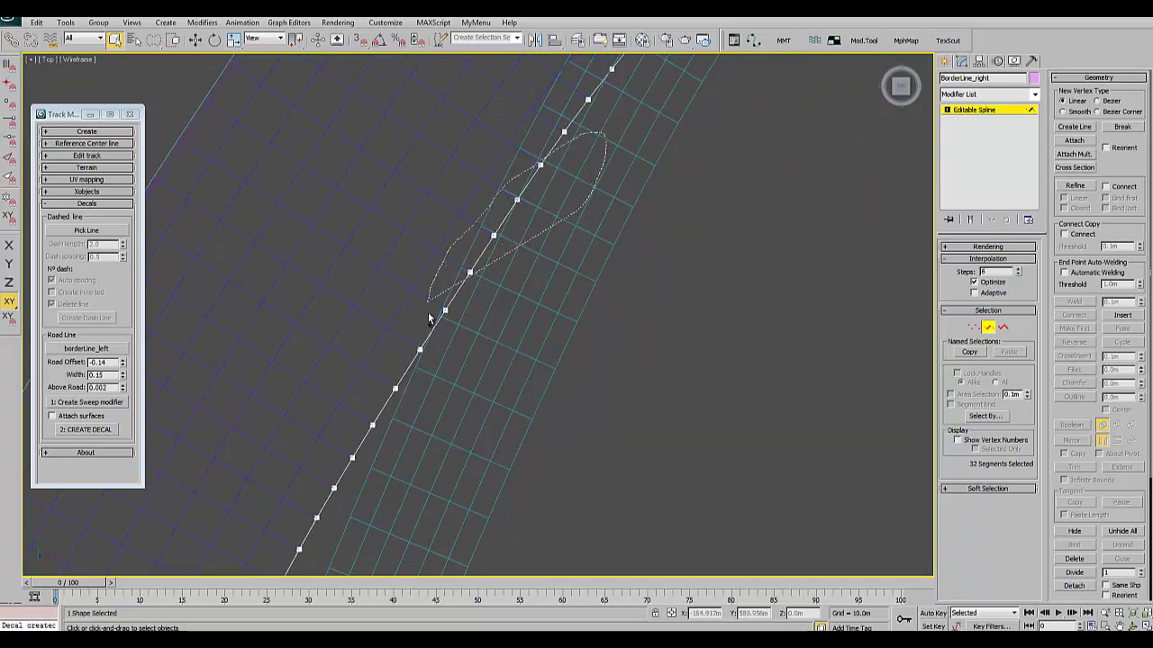
middle_click_drag(616, 191, 396, 523)
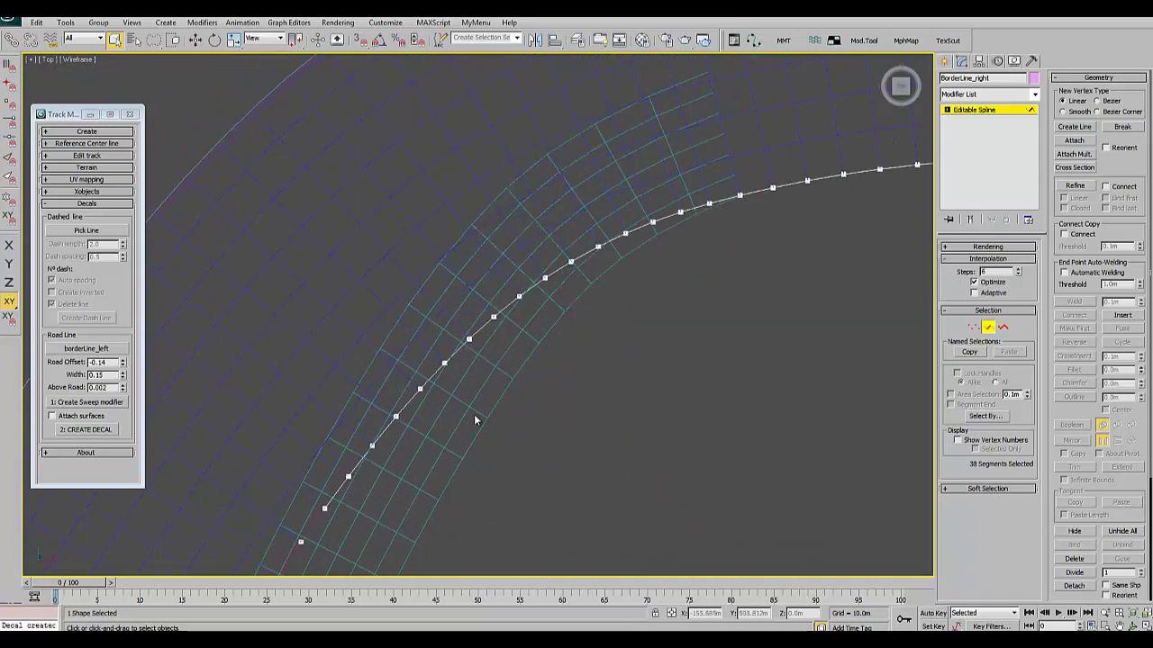
mouse_move(299, 544)
left_mouse_down()
mouse_move(728, 264)
mouse_move(776, 247)
left_mouse_up()
scroll(695, 294, "down", 3)
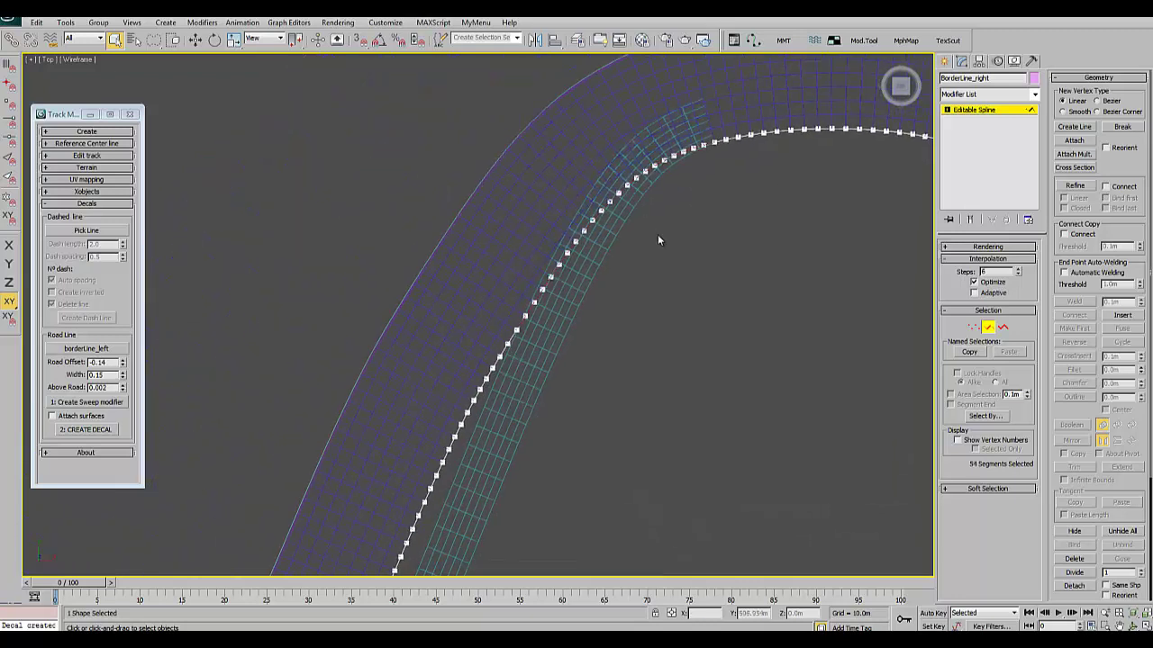
scroll(1087, 528, "down", 2)
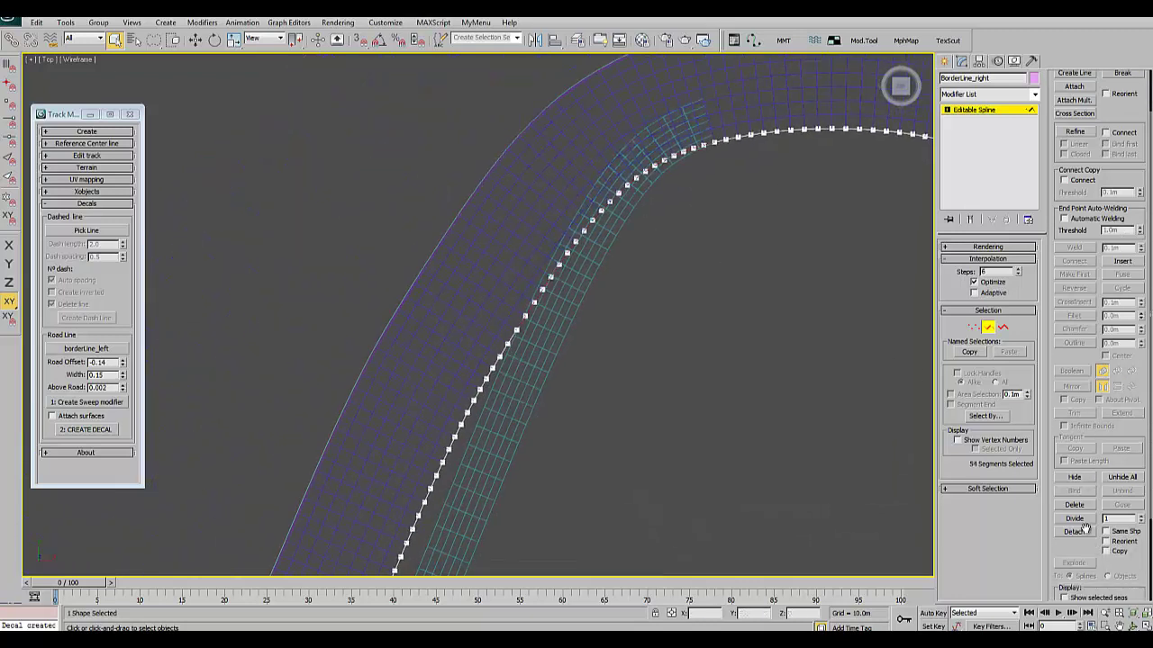
scroll(1087, 529, "down", 3)
scroll(1101, 518, "down", 1)
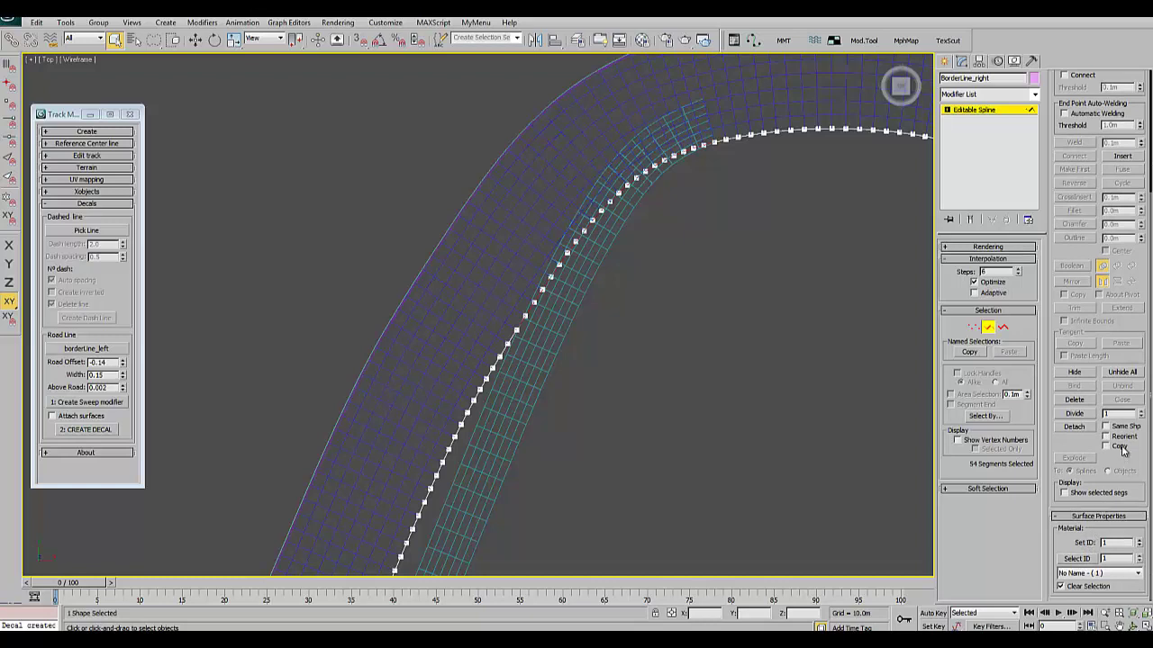
Detach the selected segments as a new spline named dashed_line and exit sub-object mode.
left_click(1077, 427)
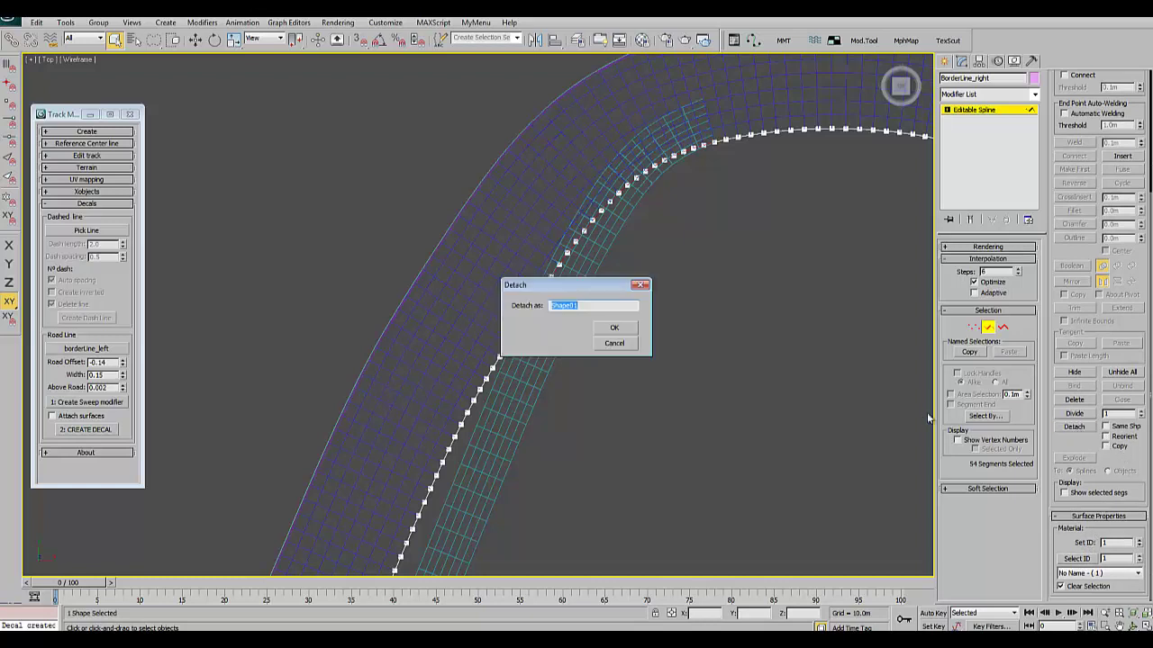
type("dashed_line")
key("Return")
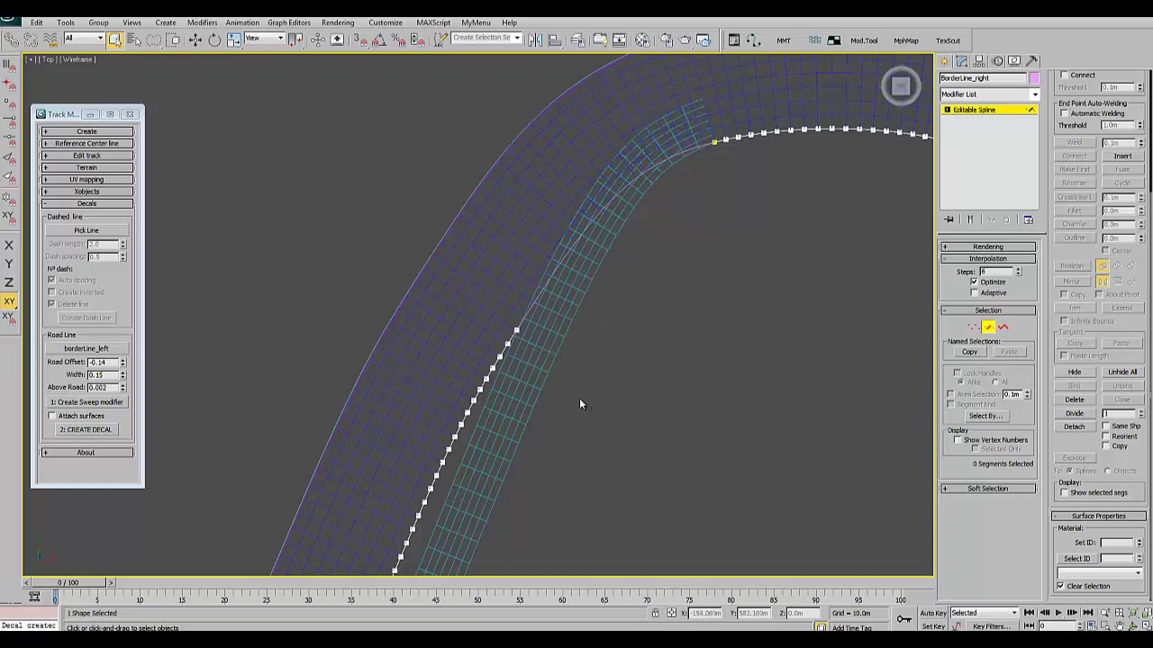
key("2")
Select the dashed_line spline and start Pick Line in Track Manager.
middle_click_drag(857, 333, 615, 405)
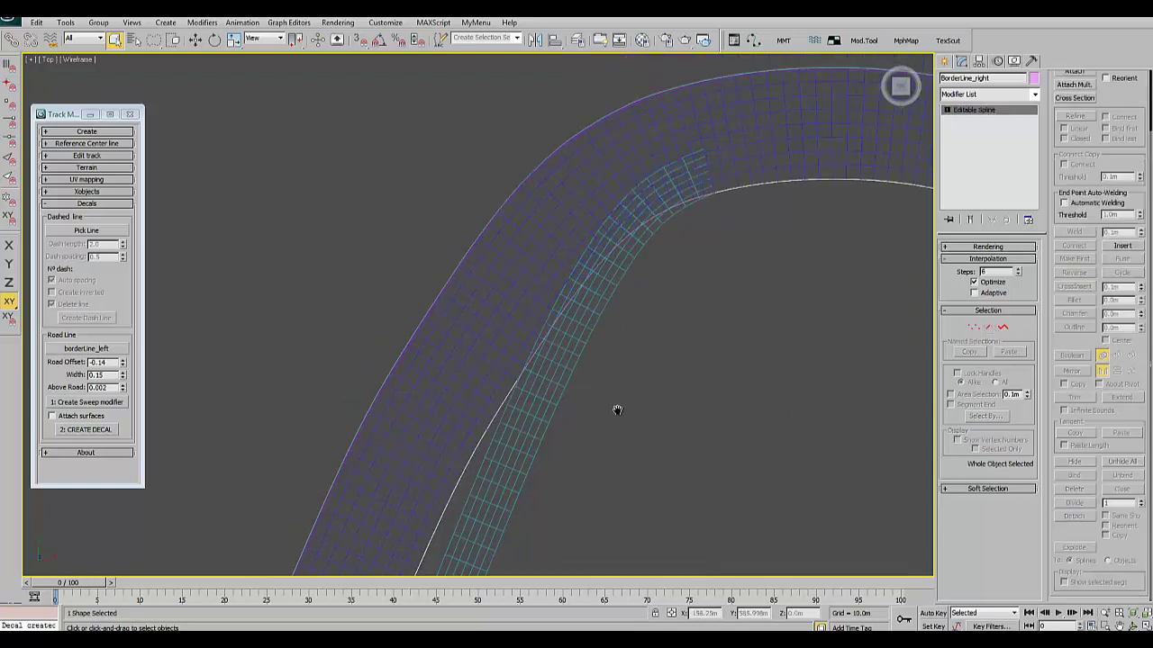
left_click(707, 264)
scroll(707, 261, "up", 2)
scroll(698, 217, "up", 2)
left_click(679, 184)
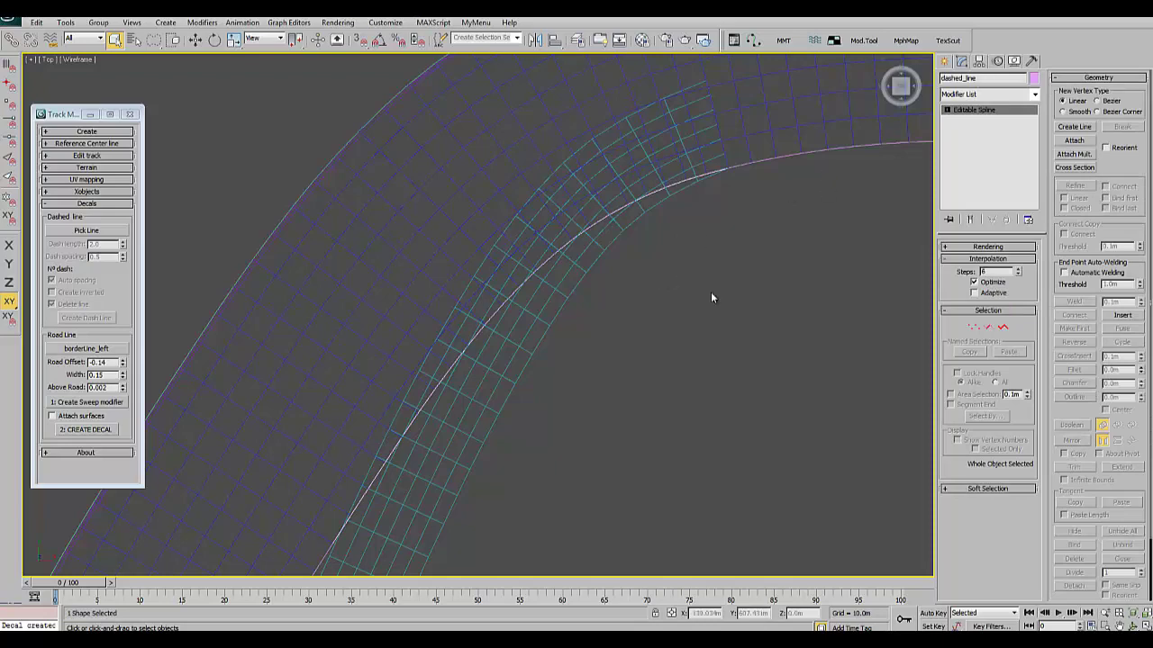
scroll(654, 336, "down", 3)
scroll(640, 360, "down", 4)
middle_click_drag(622, 386, 579, 128)
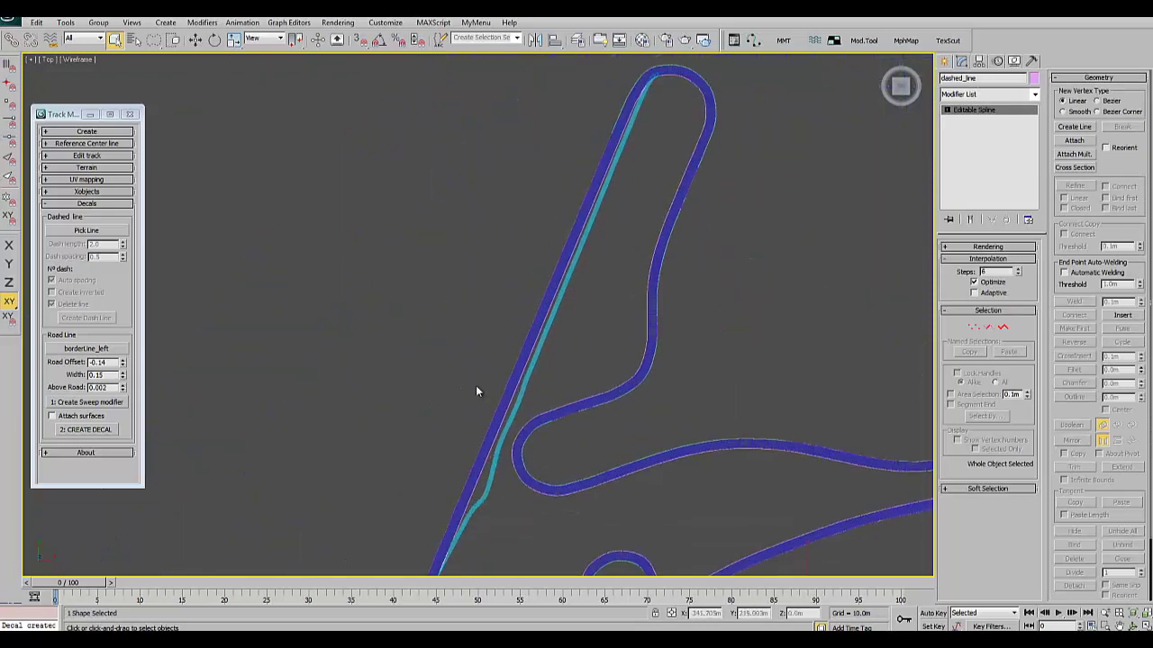
scroll(476, 387, "up", 2)
left_click(972, 327)
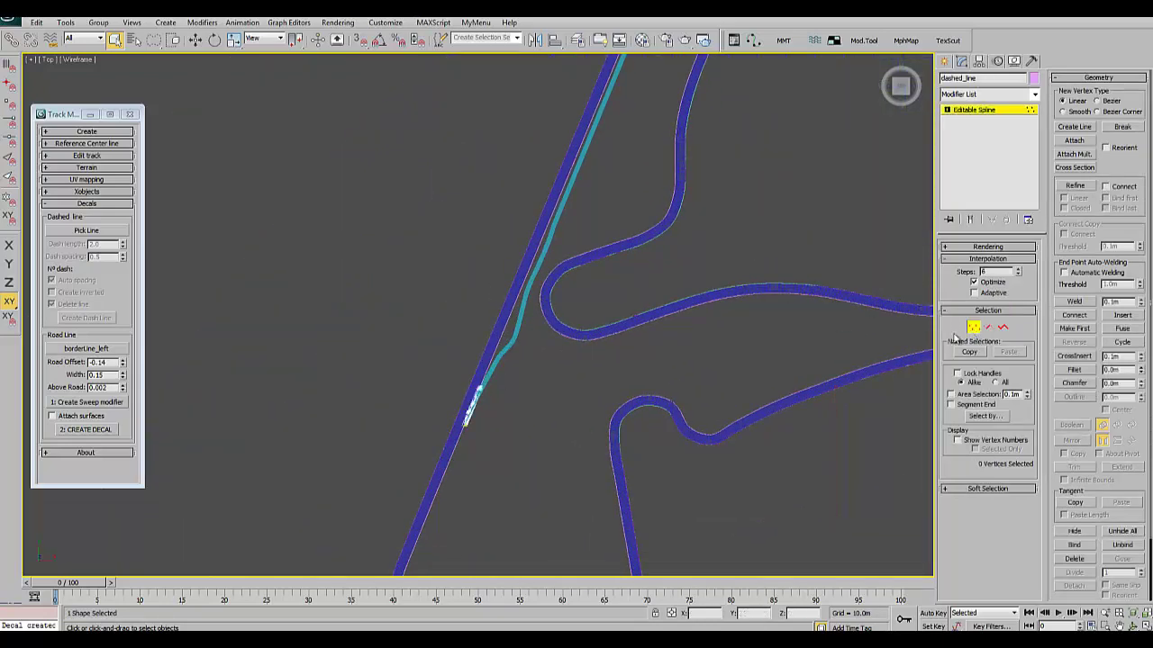
mouse_move(538, 328)
middle_mouse_down()
mouse_move(510, 378)
mouse_move(496, 322)
mouse_move(506, 355)
mouse_move(429, 366)
middle_mouse_up()
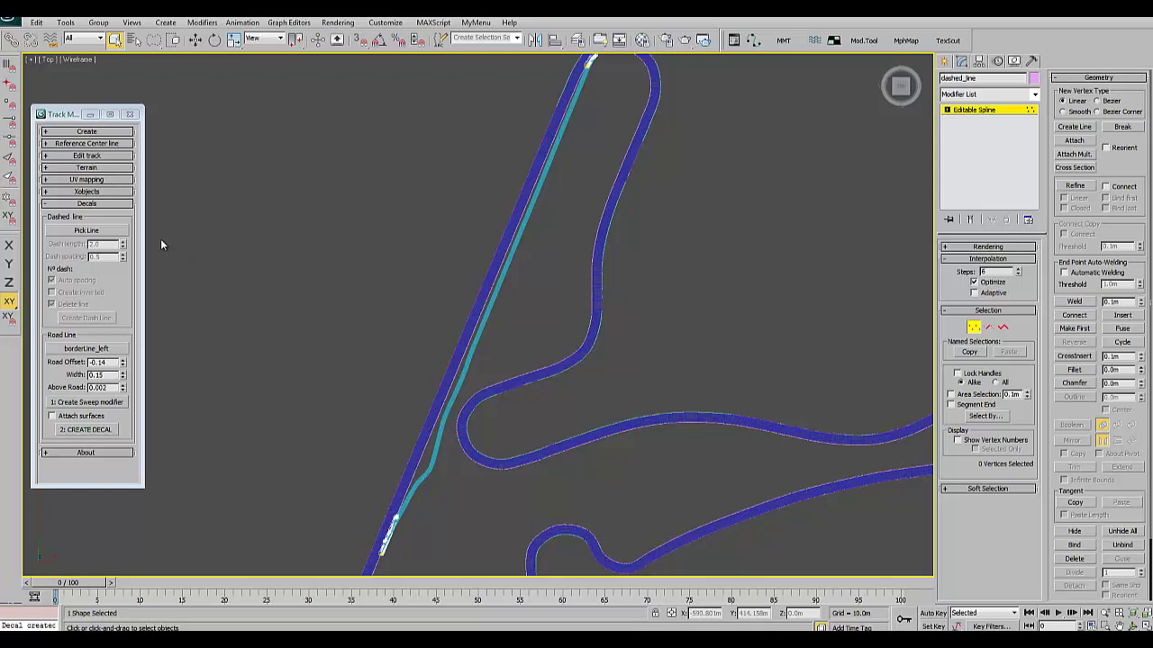
left_click(118, 231)
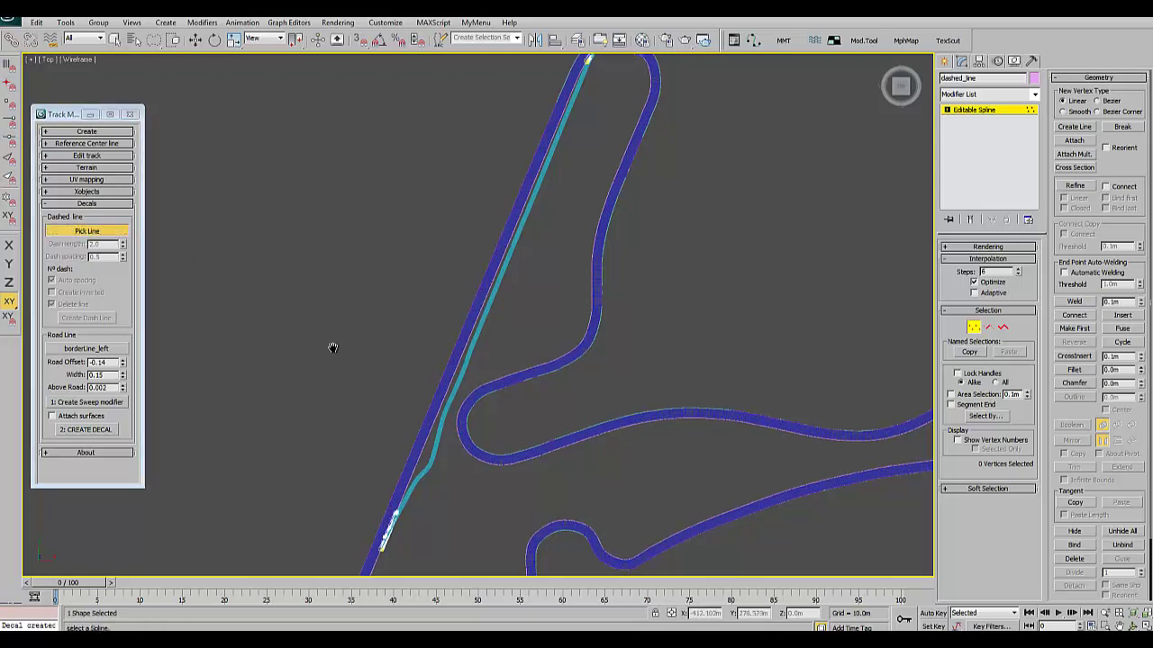
Exit spline vertex editing and pick dashed_line as the spline to dash.
middle_click_drag(330, 348, 303, 226)
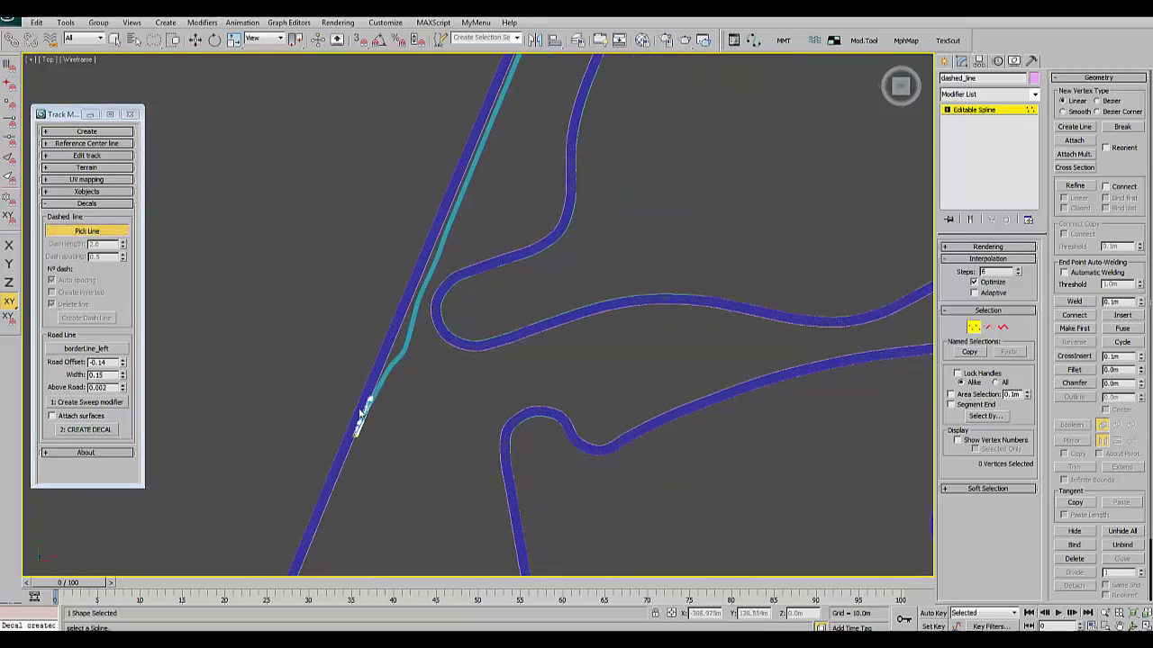
left_click(975, 327)
scroll(434, 394, "up", 3)
scroll(400, 362, "up", 2)
scroll(414, 401, "up", 2)
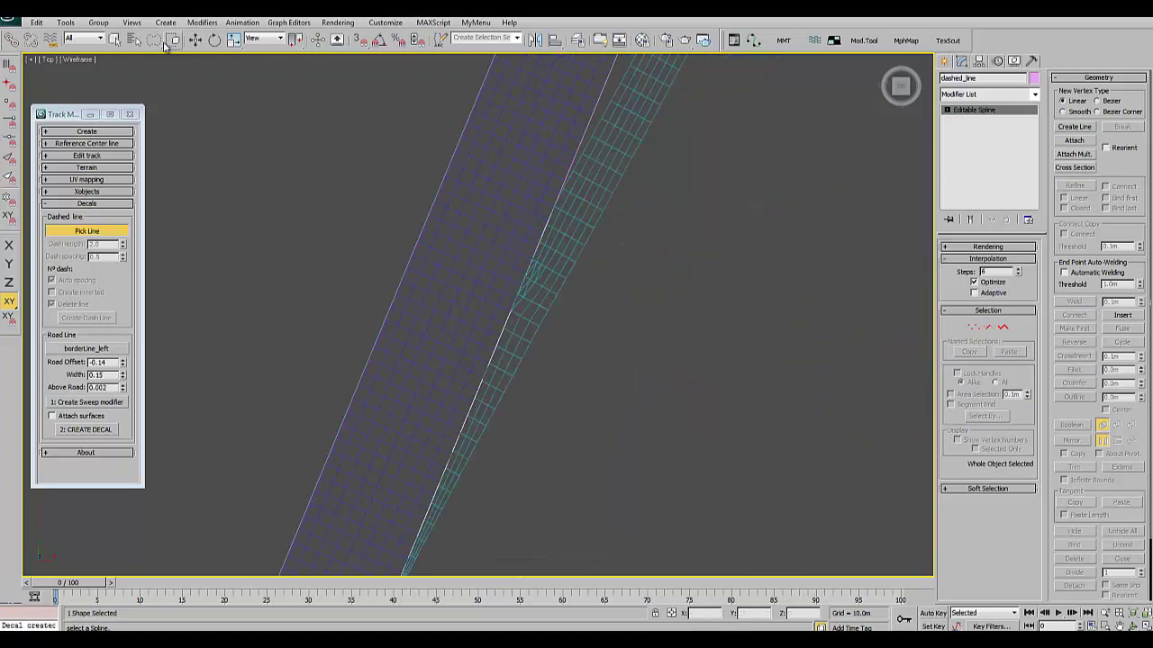
left_click(133, 40)
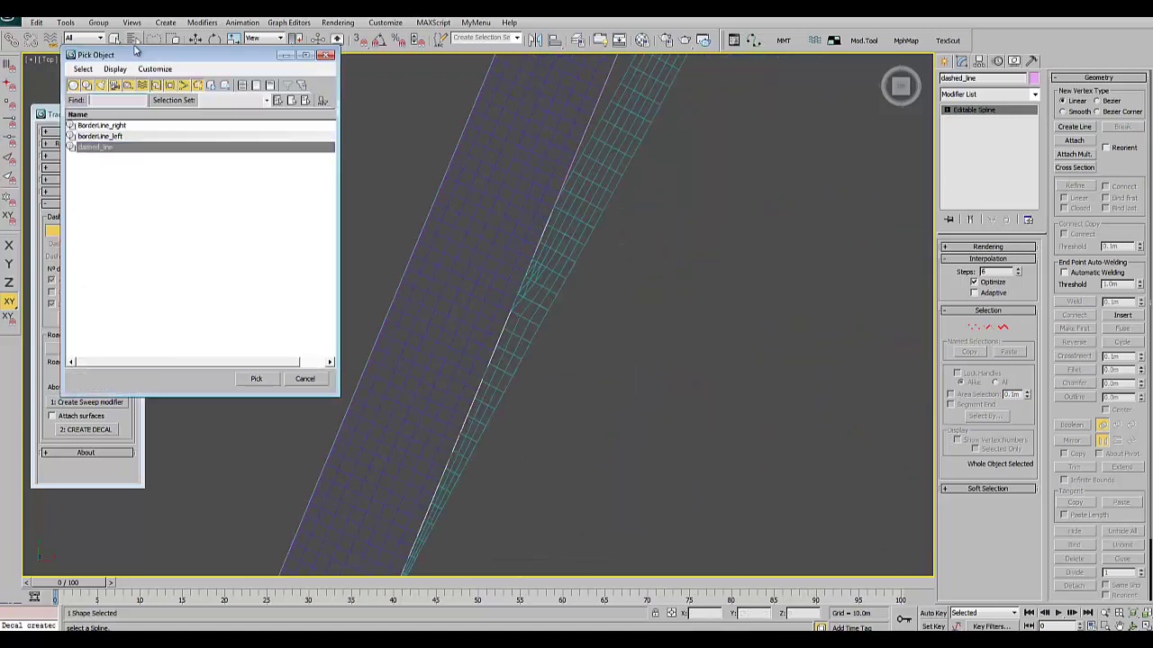
left_click(256, 378)
Set the dash length to 2.5 and the dash spacing to 1.0.
middle_click_drag(433, 498, 362, 375)
scroll(450, 262, "up", 3)
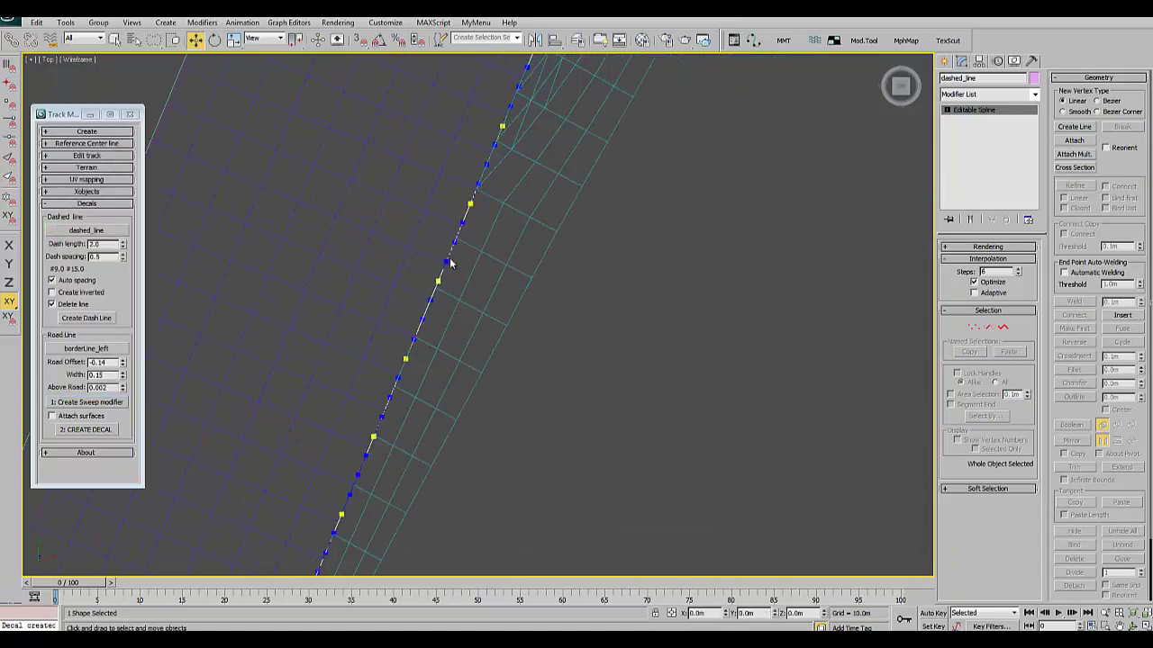
scroll(442, 285, "down", 3)
scroll(442, 288, "down", 2)
mouse_move(615, 134)
middle_mouse_down()
mouse_move(567, 273)
mouse_move(586, 136)
mouse_move(544, 243)
middle_mouse_up()
scroll(544, 243, "up", 2)
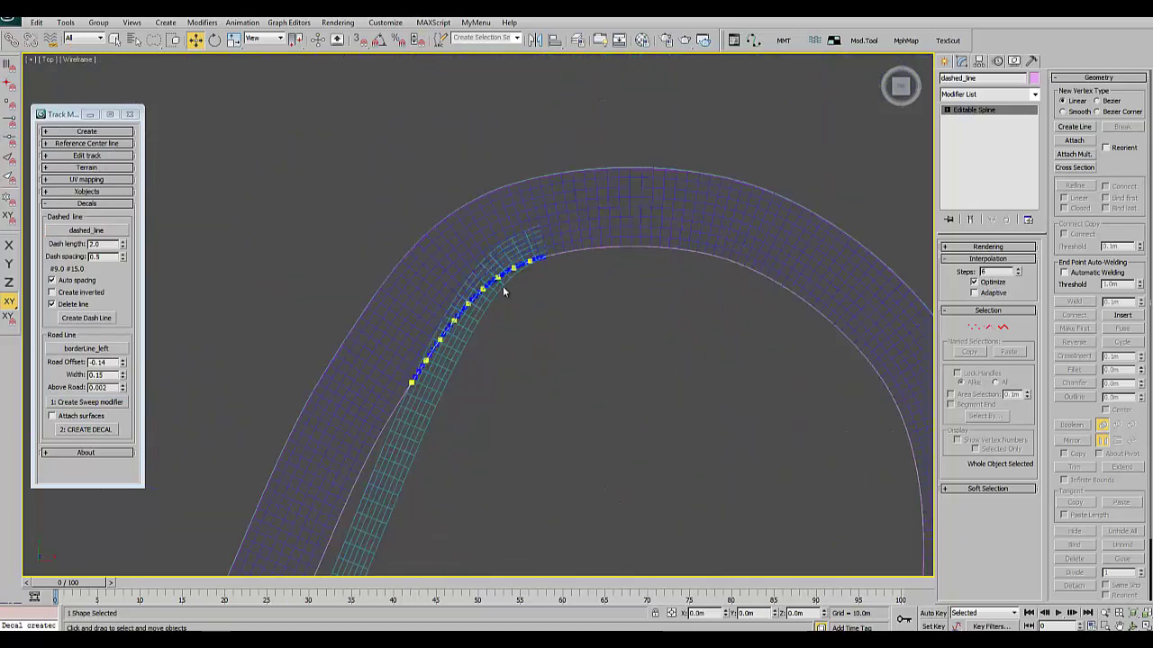
scroll(468, 286, "up", 2)
left_click(100, 244)
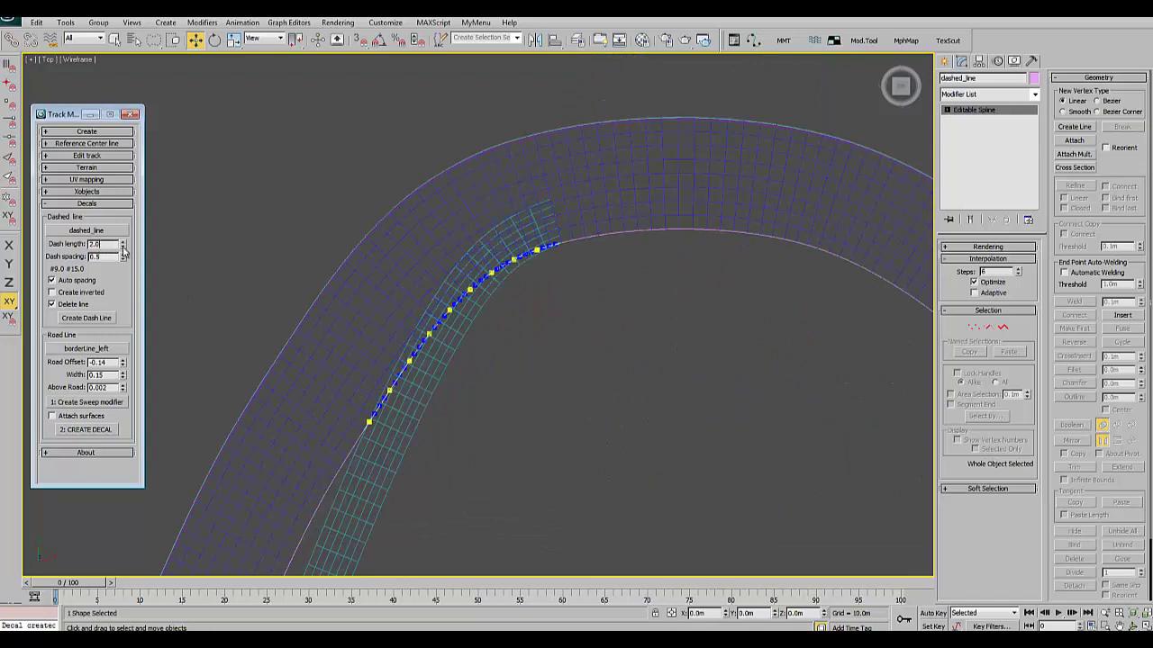
type("2.5")
key("Tab")
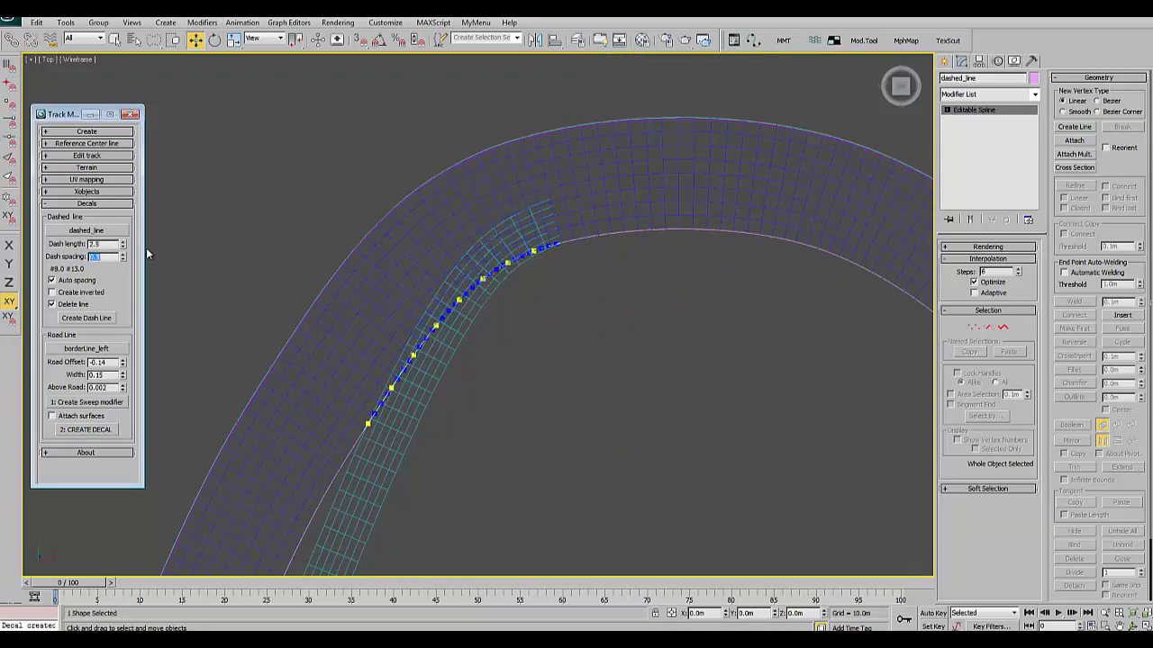
type("1")
key("Tab")
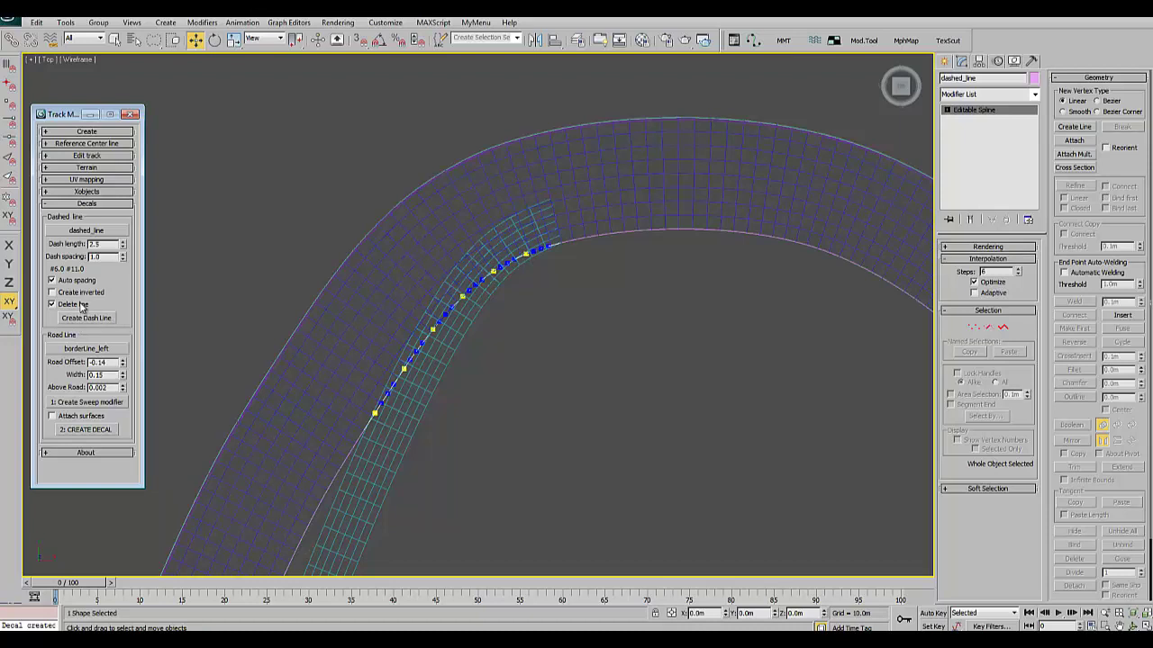
Generate the Dash_Line01 dashed line from the dashed_line spline and inspect it.
left_click(105, 318)
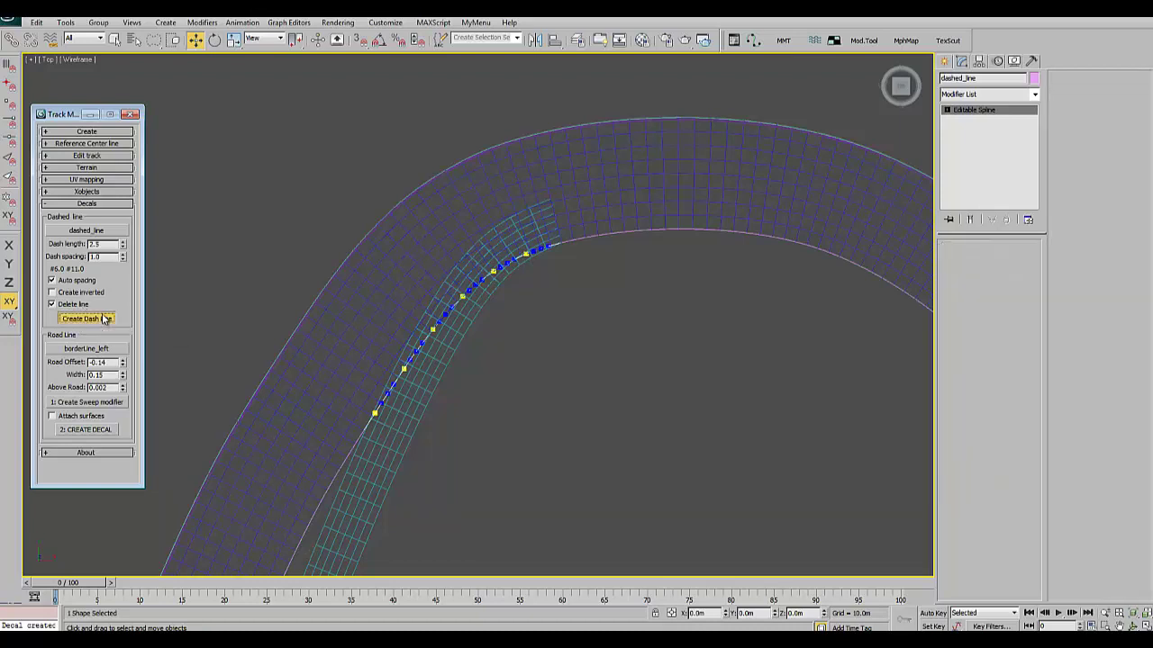
left_click(558, 329)
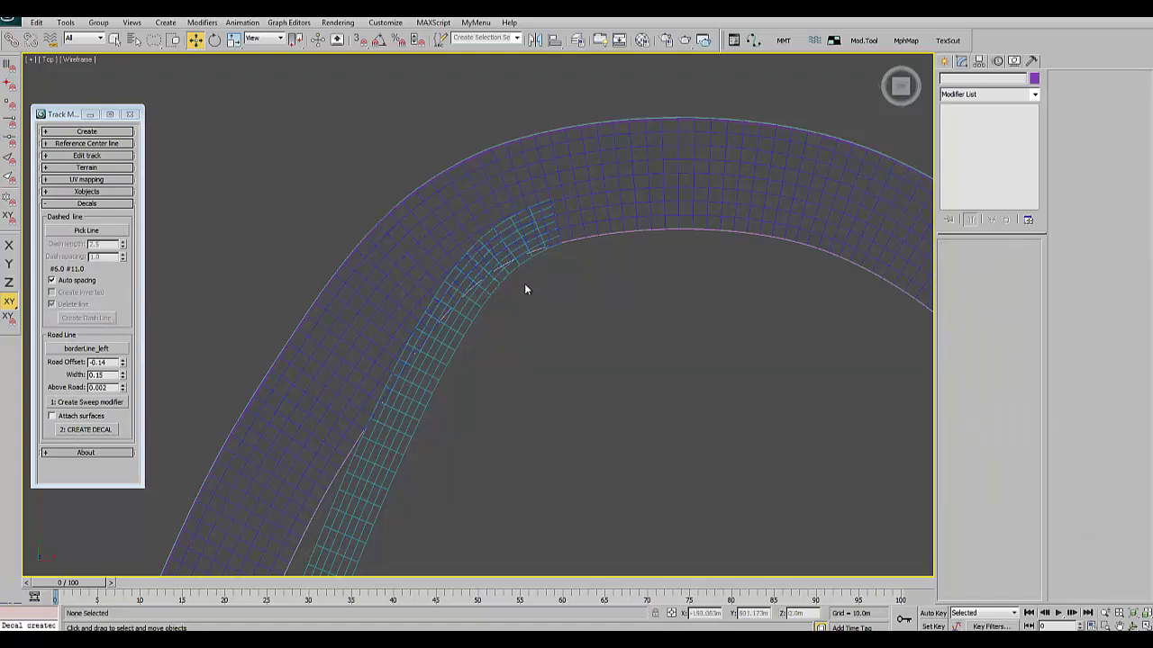
left_click(505, 266)
left_click(548, 279)
scroll(500, 270, "up", 3)
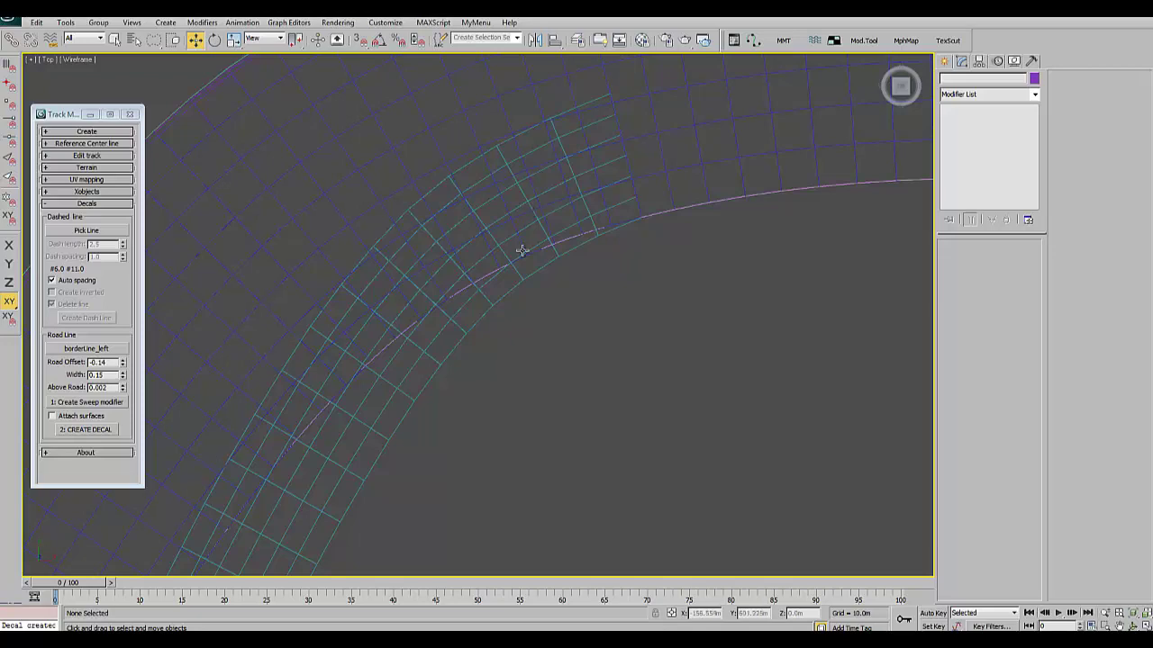
scroll(540, 292, "down", 2)
scroll(495, 320, "down", 2)
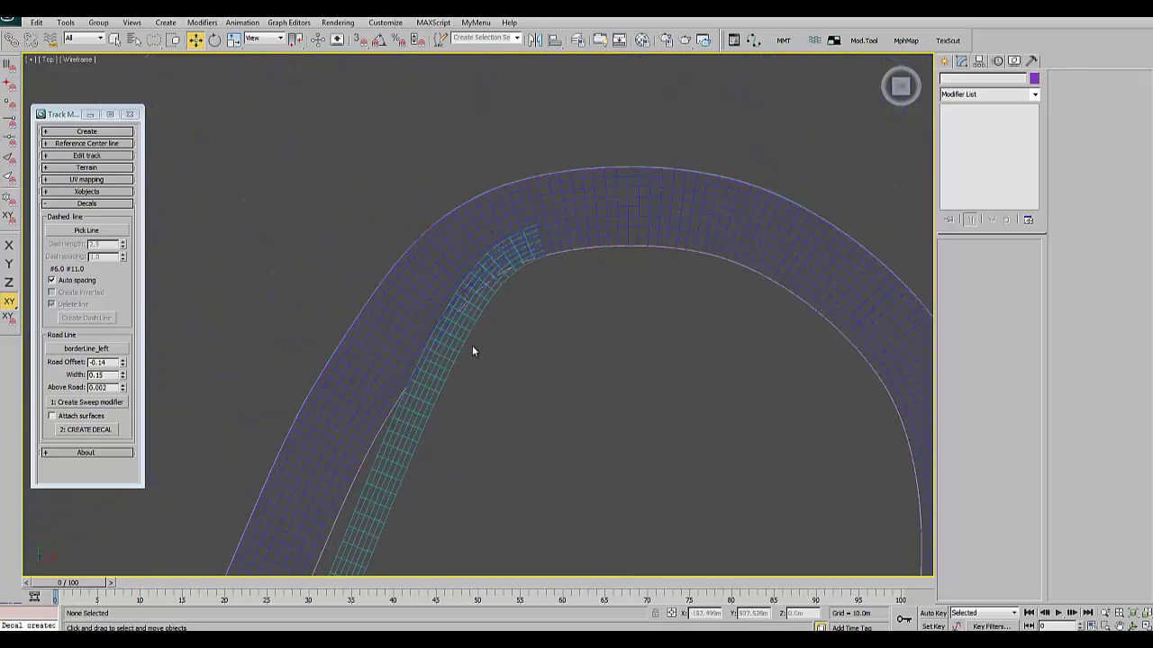
scroll(459, 352, "up", 5)
scroll(450, 360, "down", 4)
middle_click_drag(446, 327, 379, 391)
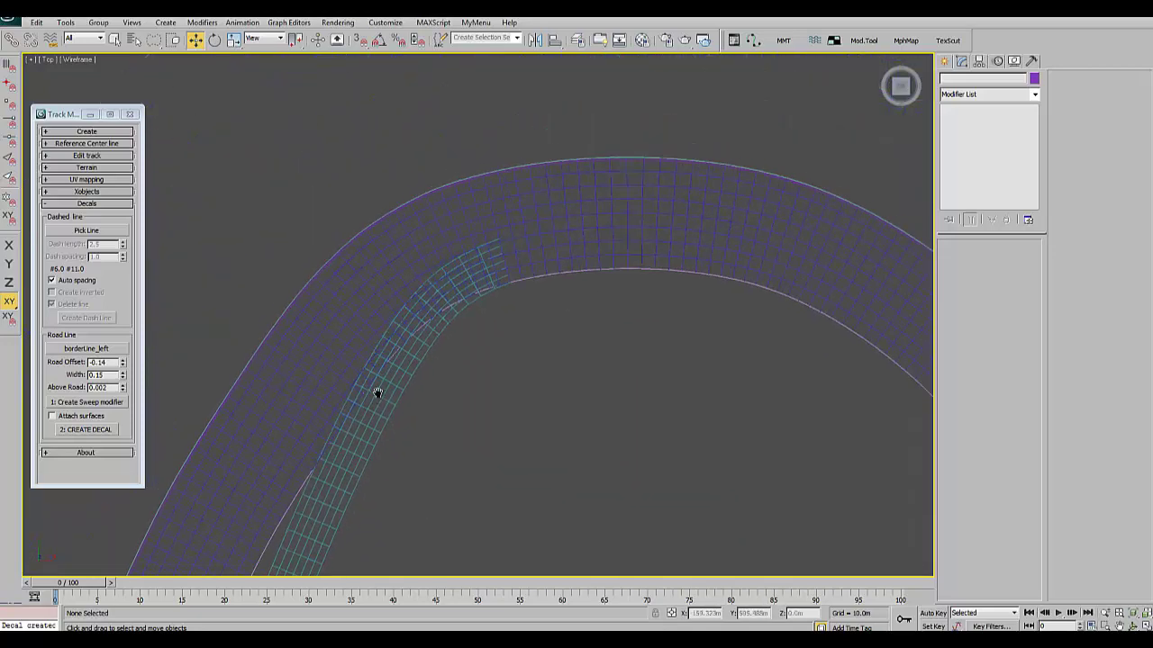
scroll(568, 274, "up", 3)
Attach Dash_Line01 to the BorderLine_right spline by name.
left_click(552, 271)
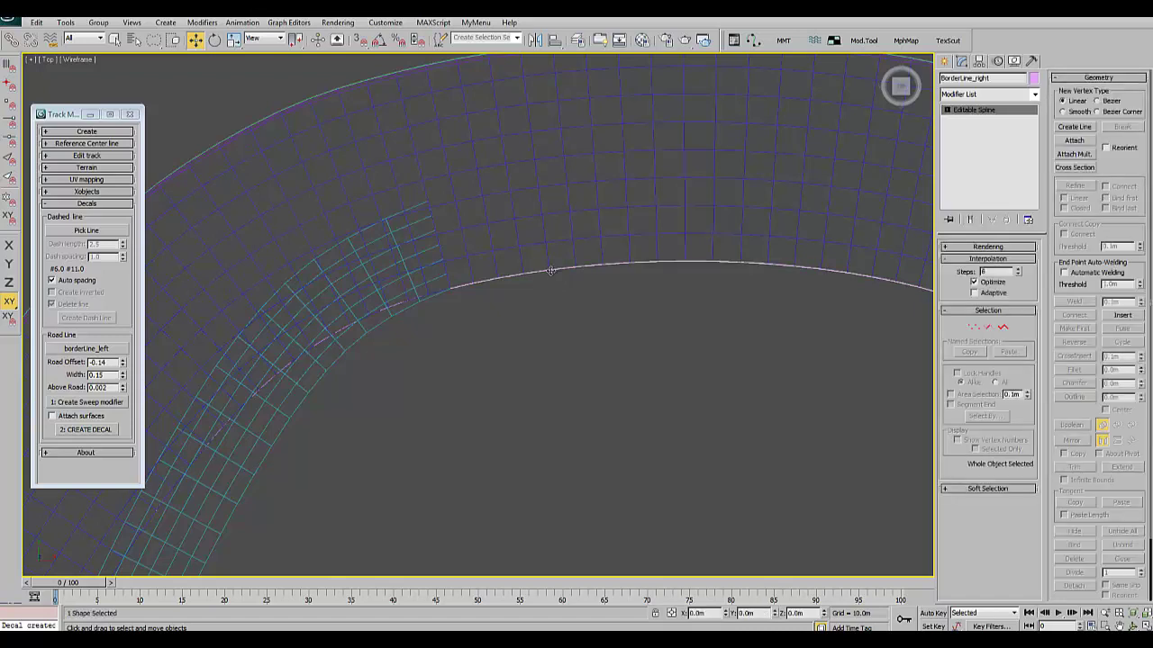
left_click(1076, 140)
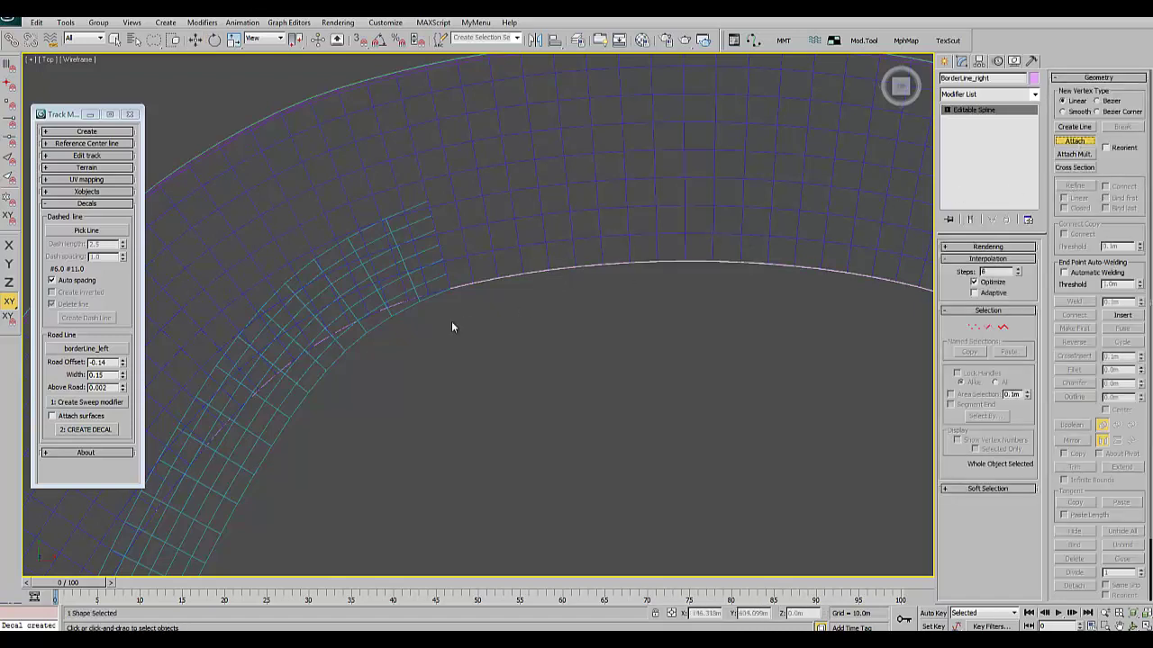
middle_click_drag(422, 321, 489, 324)
left_click(134, 40)
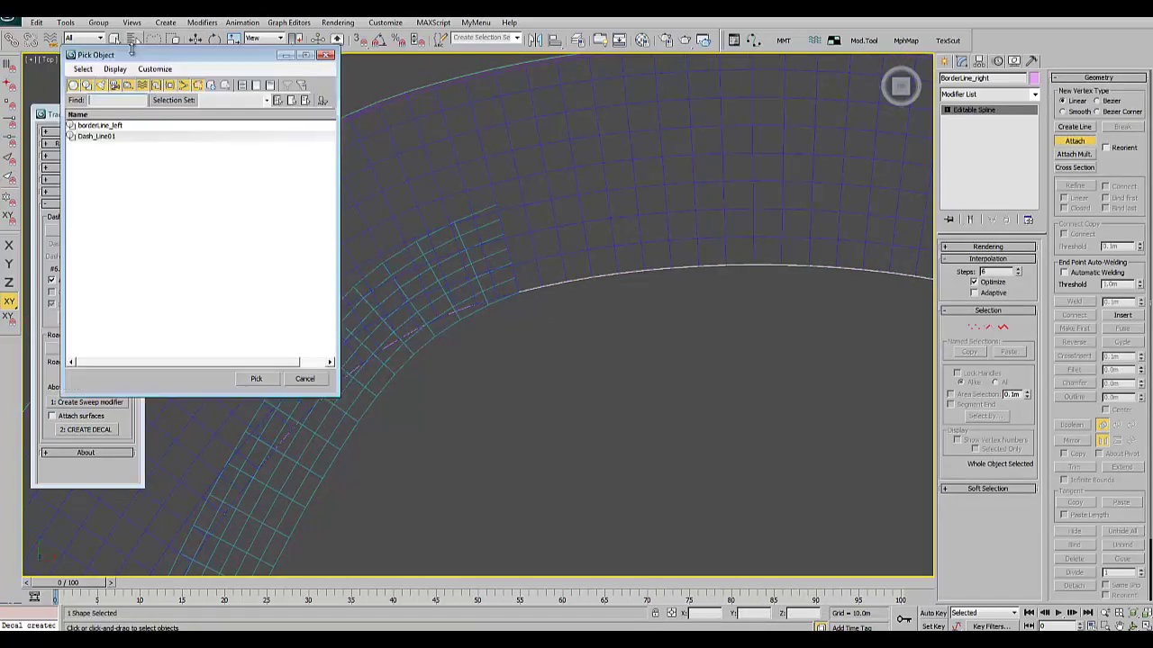
double_click(95, 137)
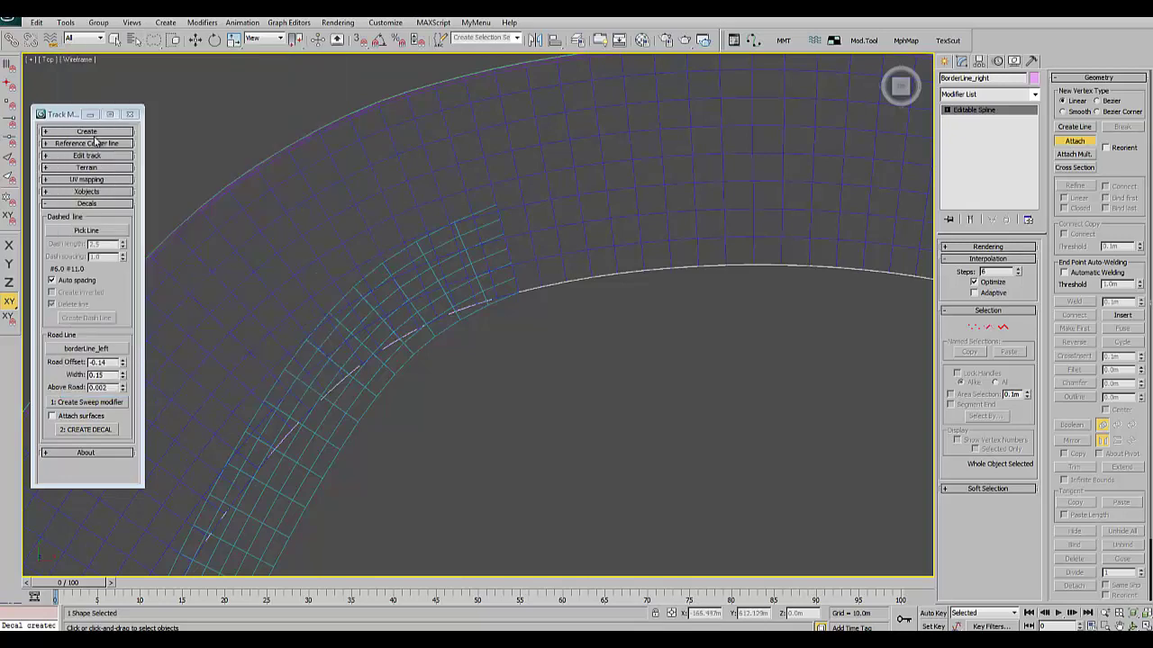
left_click(1076, 141)
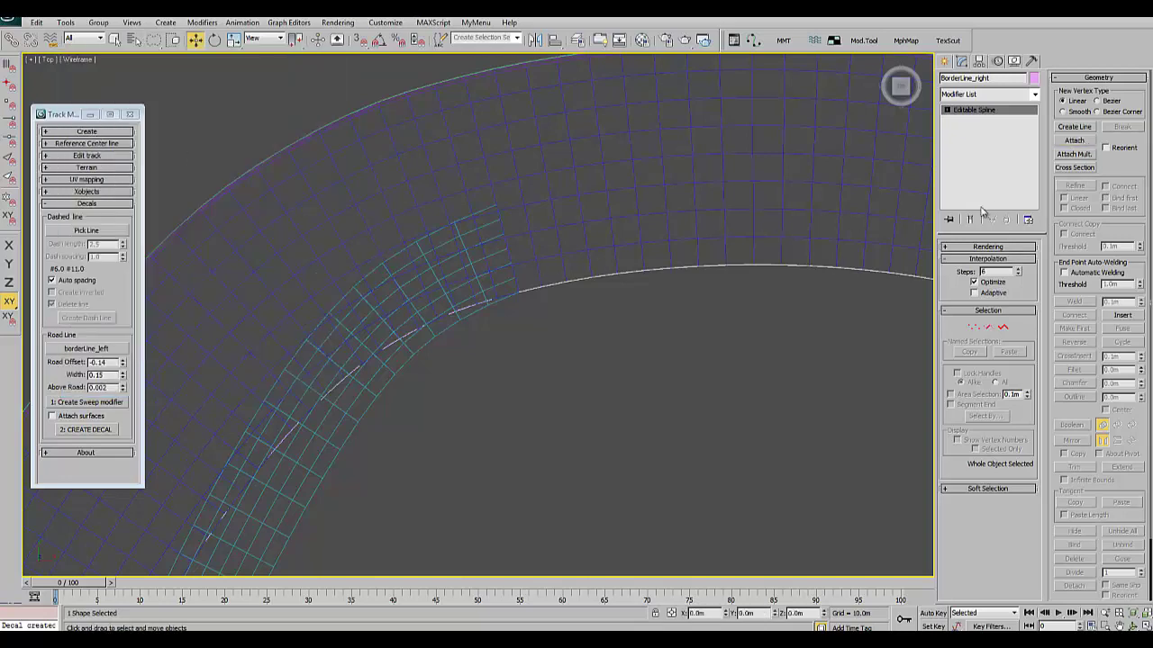
middle_click_drag(541, 271, 630, 193)
scroll(630, 193, "down", 3)
scroll(453, 430, "down", 2)
mouse_move(453, 430)
middle_mouse_down()
mouse_move(442, 391)
mouse_move(496, 275)
mouse_move(396, 472)
middle_mouse_up()
scroll(397, 473, "up", 1)
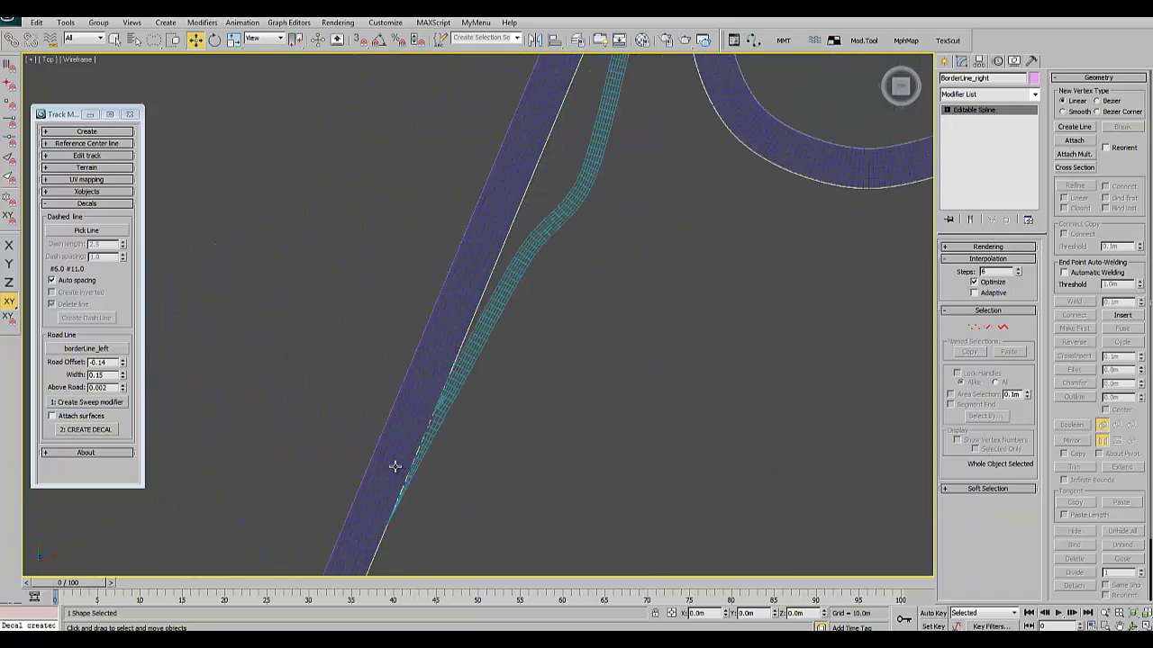
scroll(183, 381, "up", 2)
Set BorderLine_right as the road line and add its Sweep modifier.
left_click(86, 349)
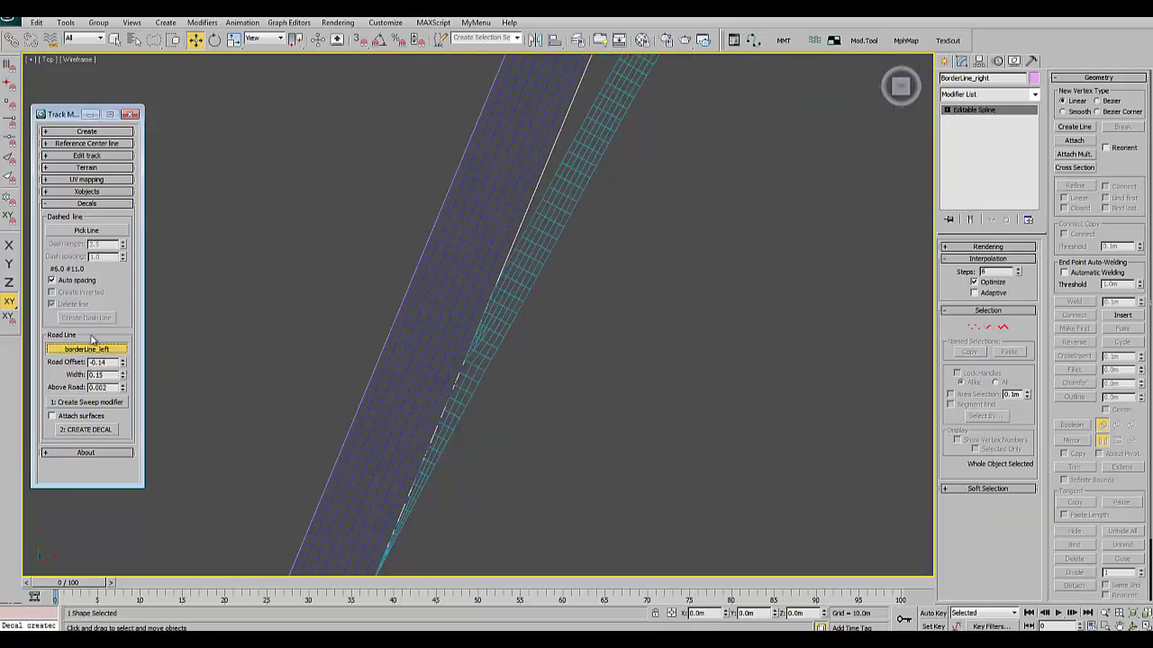
left_click(133, 39)
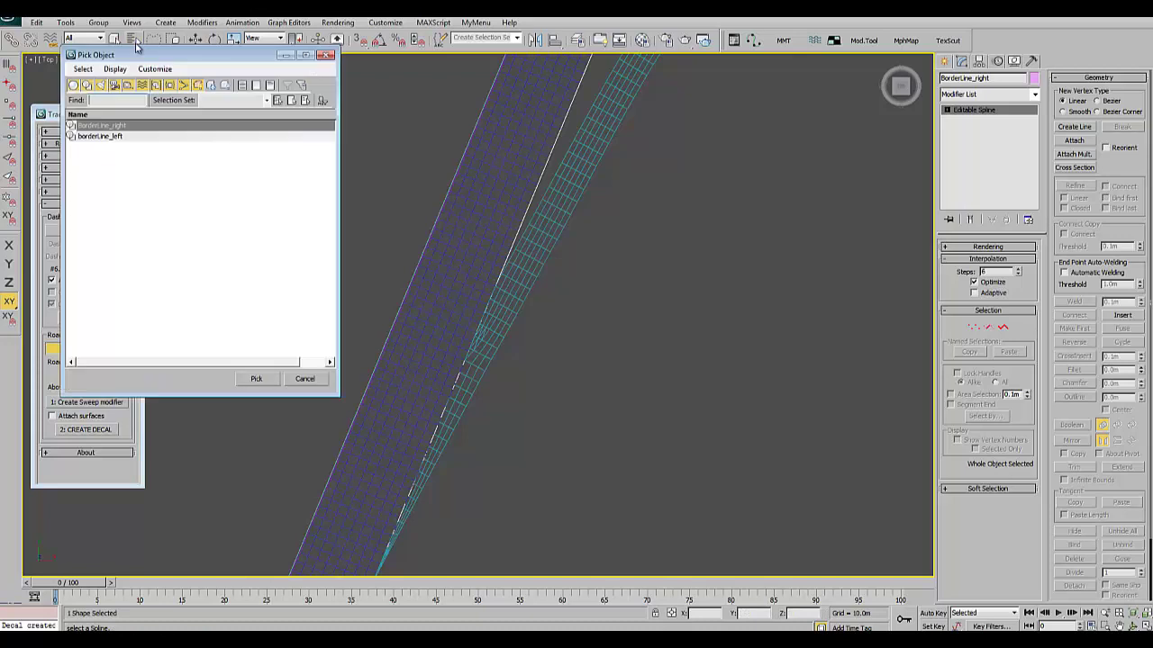
double_click(120, 135)
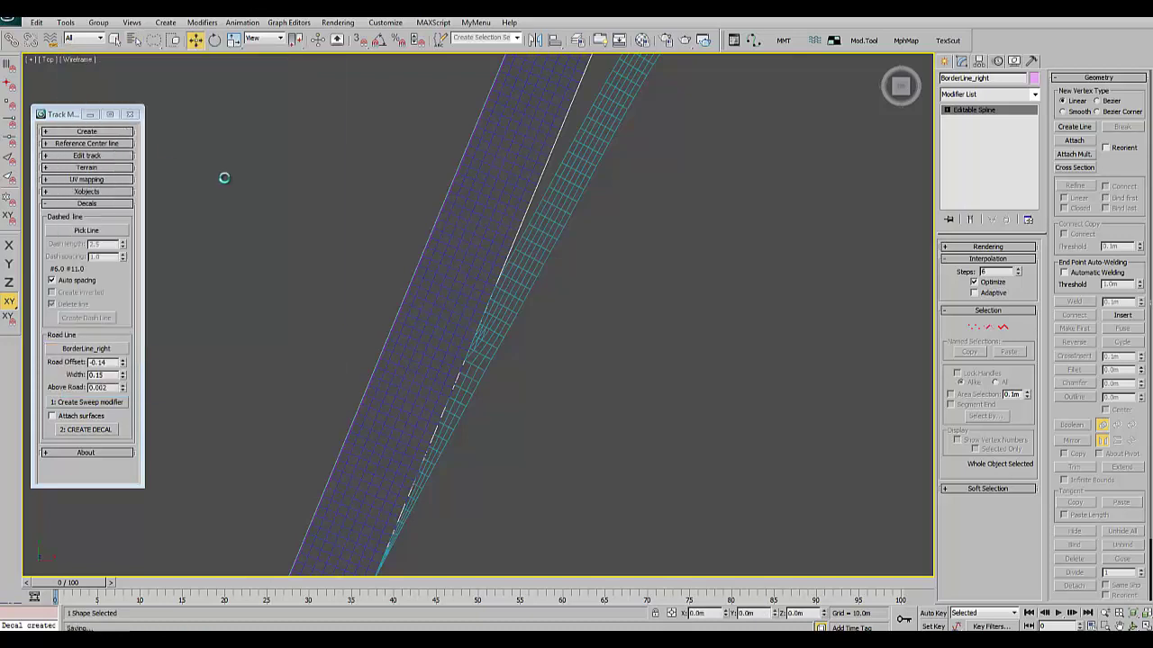
key("alt+w")
scroll(524, 410, "down", 2)
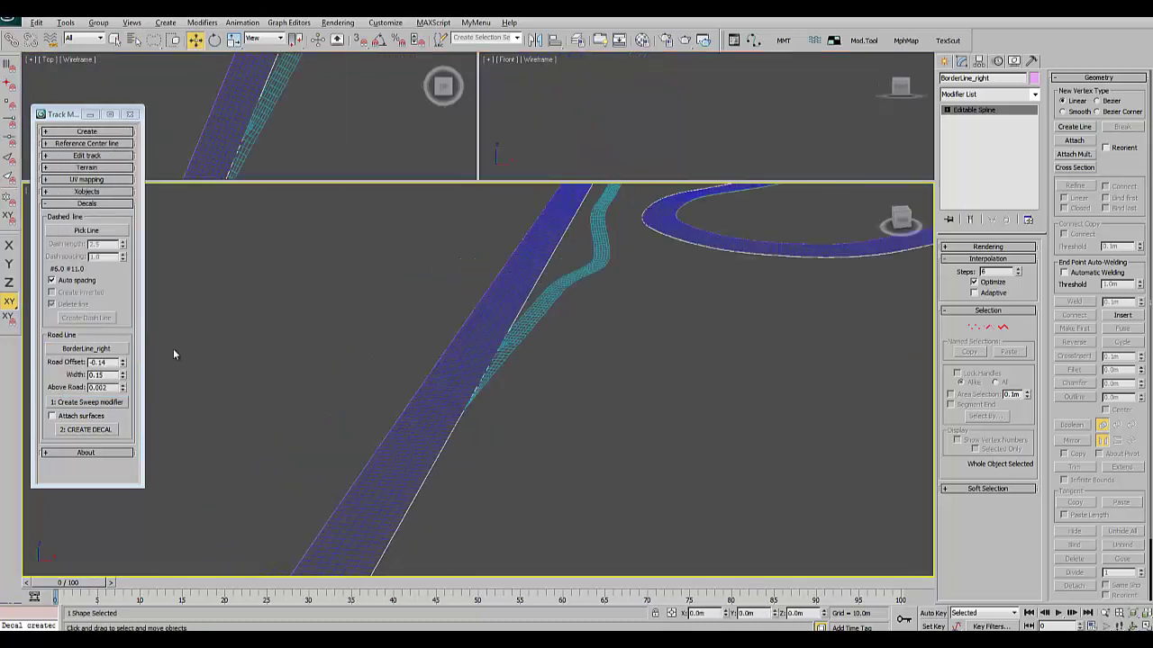
left_click(107, 402)
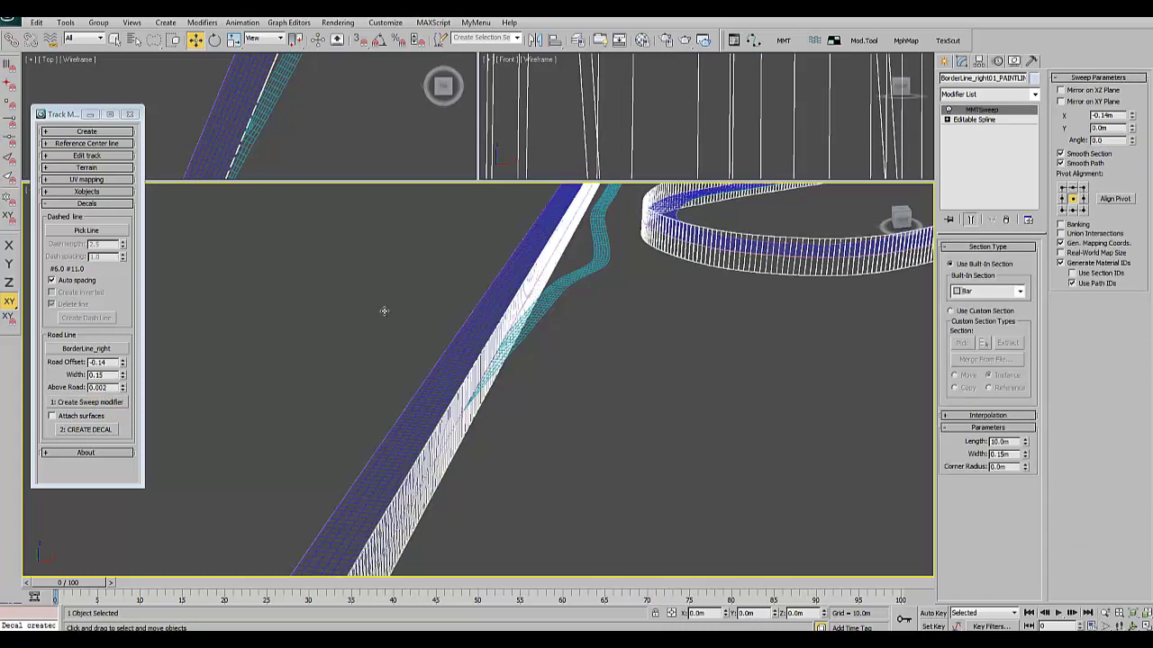
Inspect the 0.15 m swept dash strips in the maximized top view.
mouse_move(276, 154)
middle_mouse_down()
mouse_move(411, 186)
mouse_move(522, 352)
mouse_move(480, 428)
mouse_move(268, 484)
mouse_move(282, 481)
mouse_move(360, 555)
middle_mouse_up()
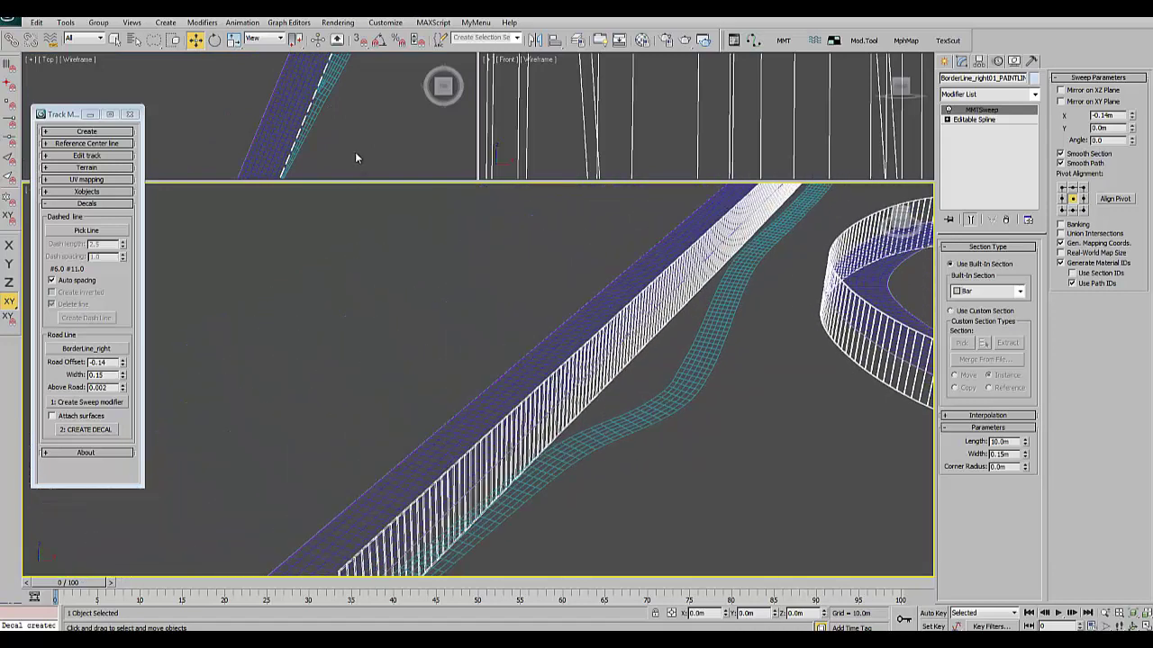
key("alt+w")
scroll(361, 173, "up", 3)
scroll(358, 283, "up", 1)
scroll(507, 378, "up", 3)
scroll(582, 338, "up", 3)
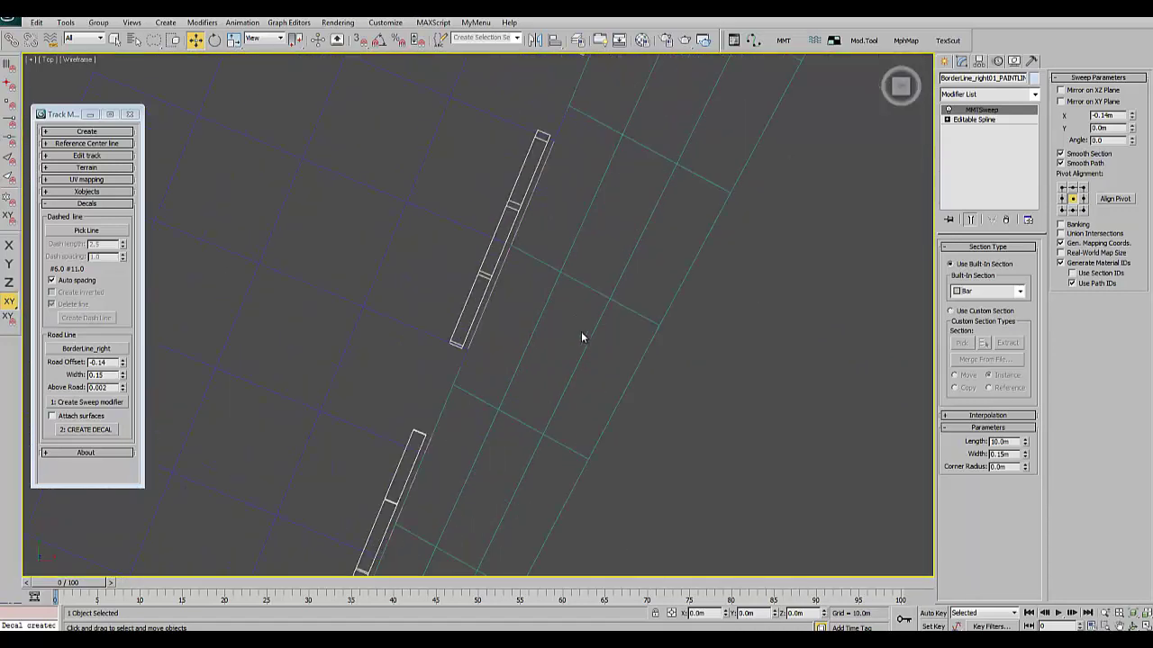
scroll(581, 338, "up", 2)
scroll(482, 198, "down", 3)
scroll(445, 360, "down", 1)
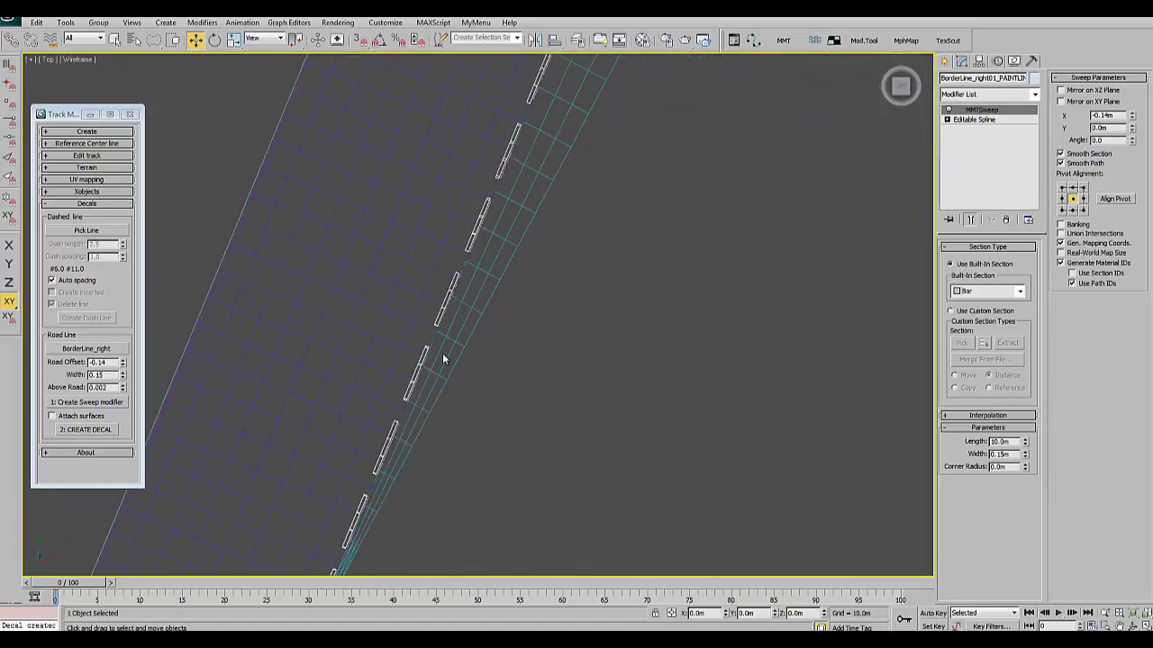
scroll(453, 232, "up", 2)
scroll(383, 384, "up", 2)
scroll(383, 384, "down", 1)
scroll(354, 450, "down", 2)
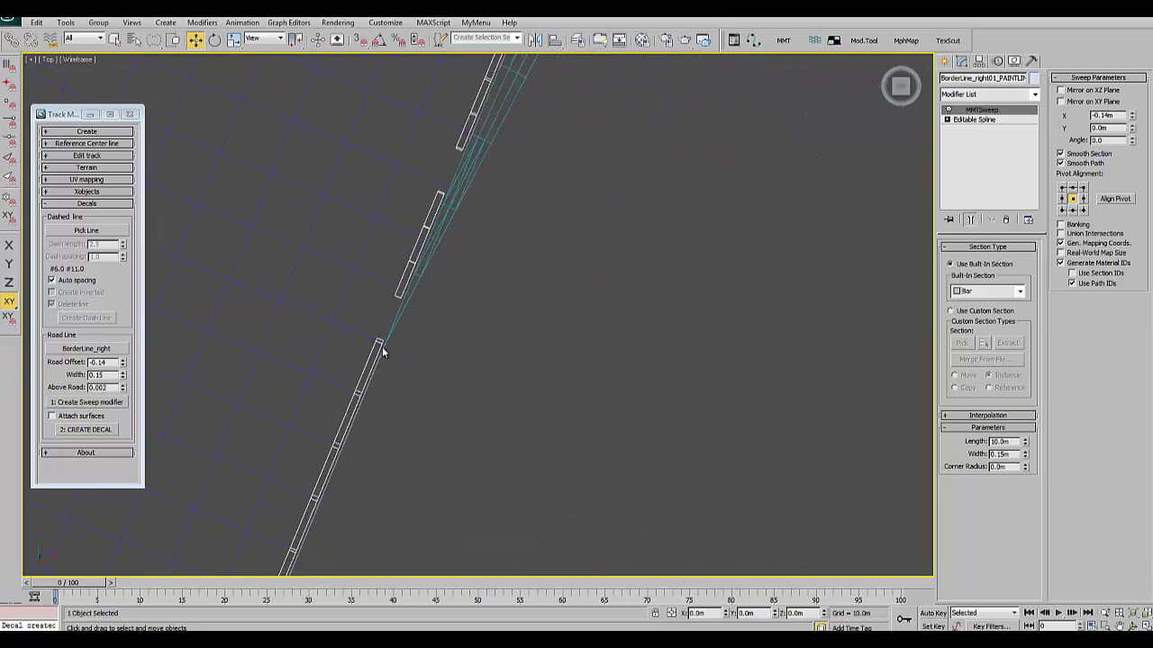
scroll(386, 357, "down", 2)
scroll(420, 393, "down", 3)
Return to four viewports, orbit around the strips, and select RaceSurface_TRACK_1.
key("alt+w")
mouse_move(420, 440)
middle_mouse_down("alt")
mouse_move(450, 373)
mouse_move(437, 411)
mouse_move(458, 425)
mouse_move(423, 414)
middle_mouse_up("alt")
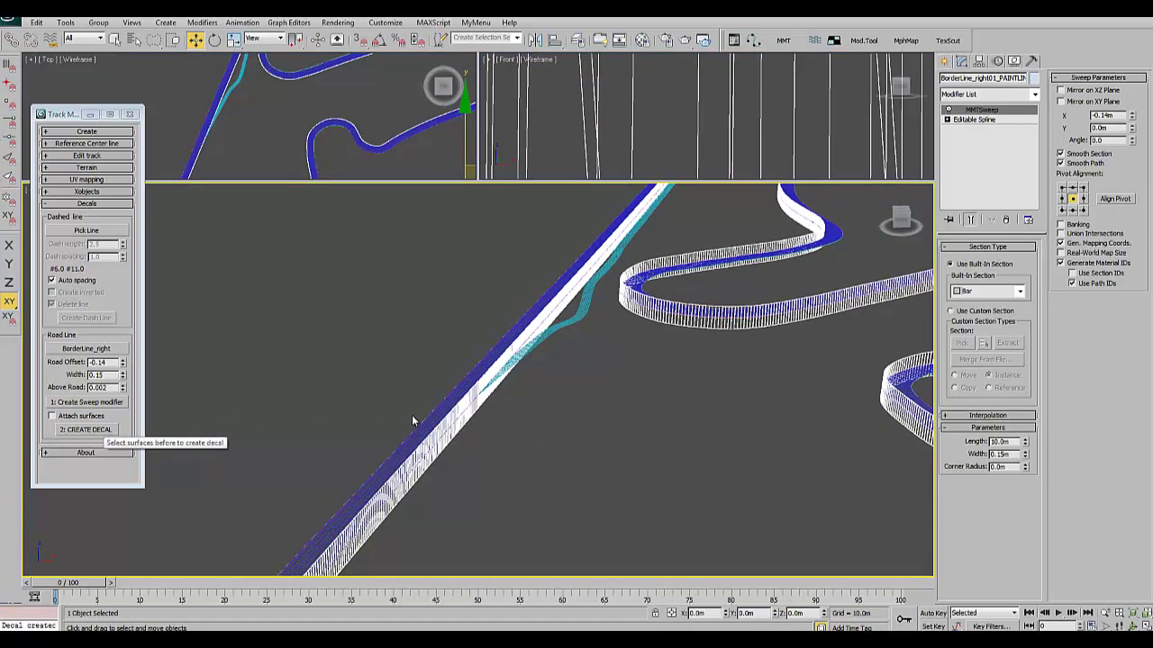
mouse_move(418, 406)
middle_mouse_down("alt")
mouse_move(422, 461)
mouse_move(667, 442)
mouse_move(445, 438)
middle_mouse_up("alt")
left_click(600, 442)
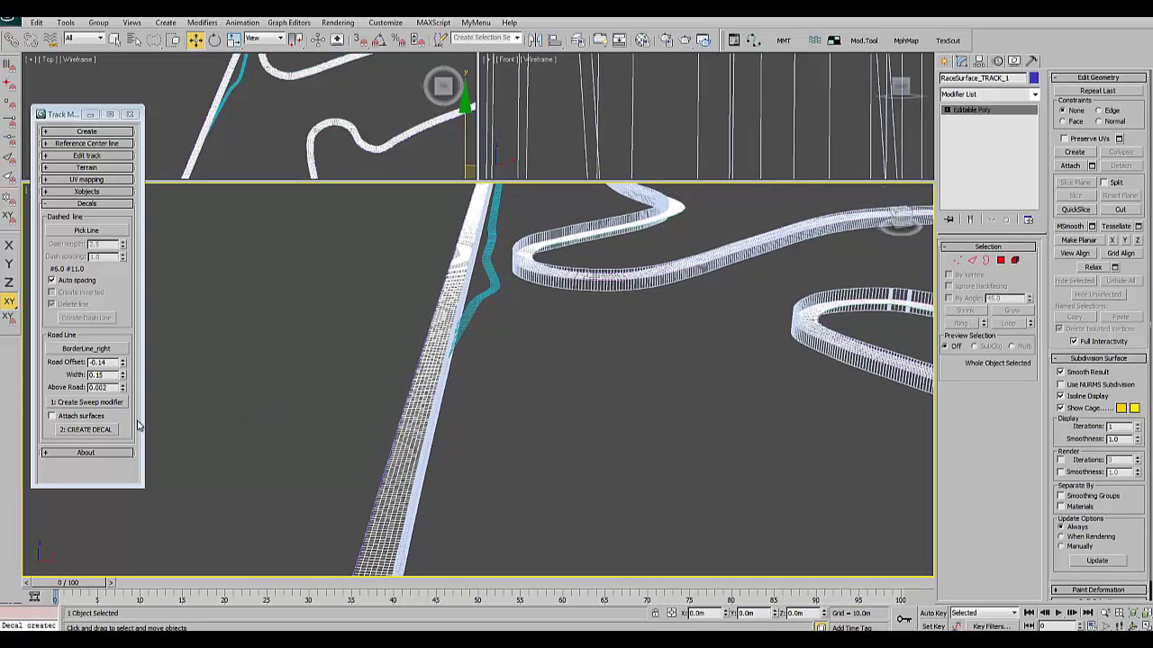
Create the right paint-line decal on the race surface and dismiss the UV mapping warning.
left_click(79, 434)
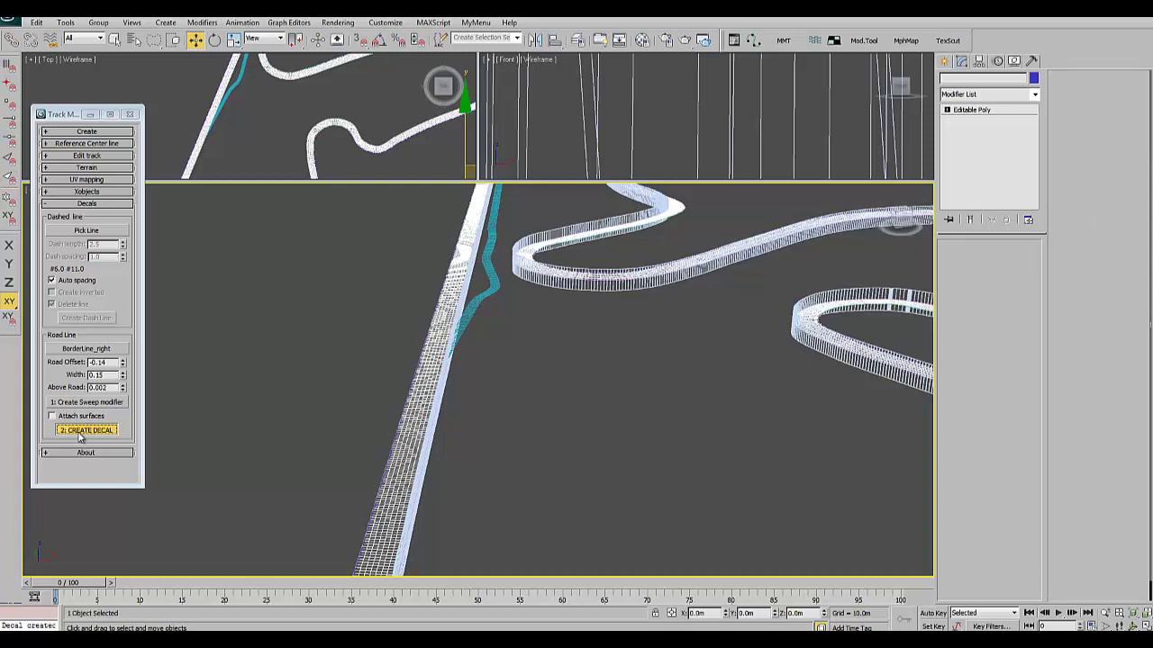
left_click(80, 433)
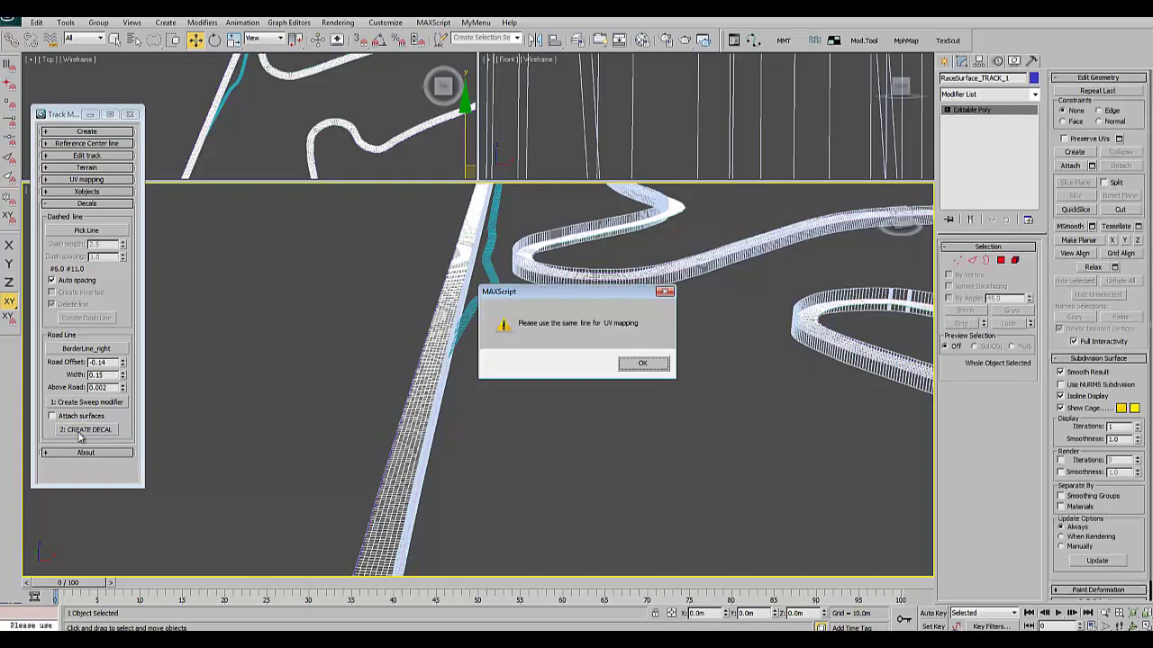
left_click(642, 364)
left_click(401, 439)
scroll(401, 440, "up", 3)
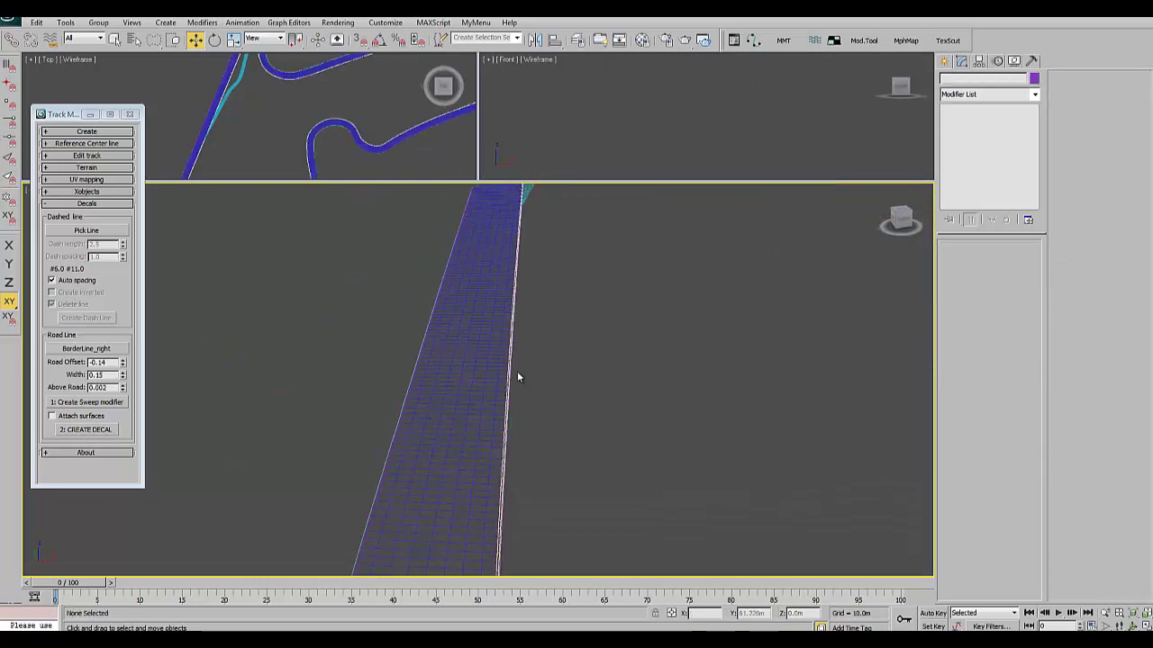
middle_click_drag(517, 379, 490, 405)
left_click(466, 397)
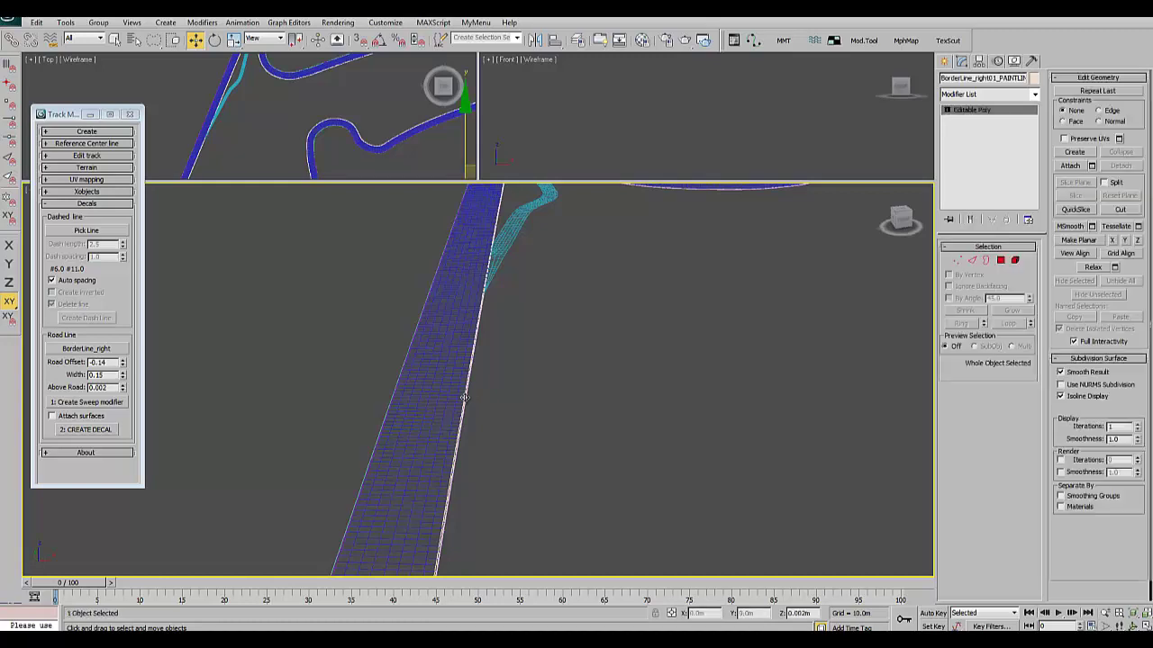
key("alt+w")
scroll(387, 321, "up", 2)
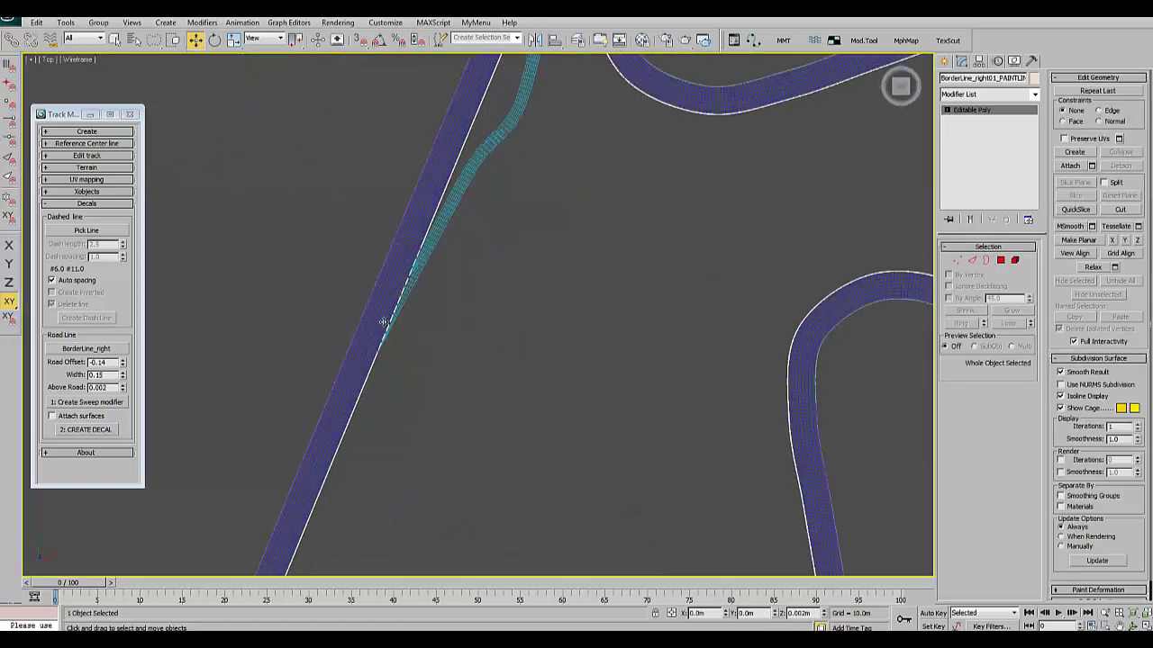
scroll(399, 315, "up", 3)
scroll(400, 321, "up", 2)
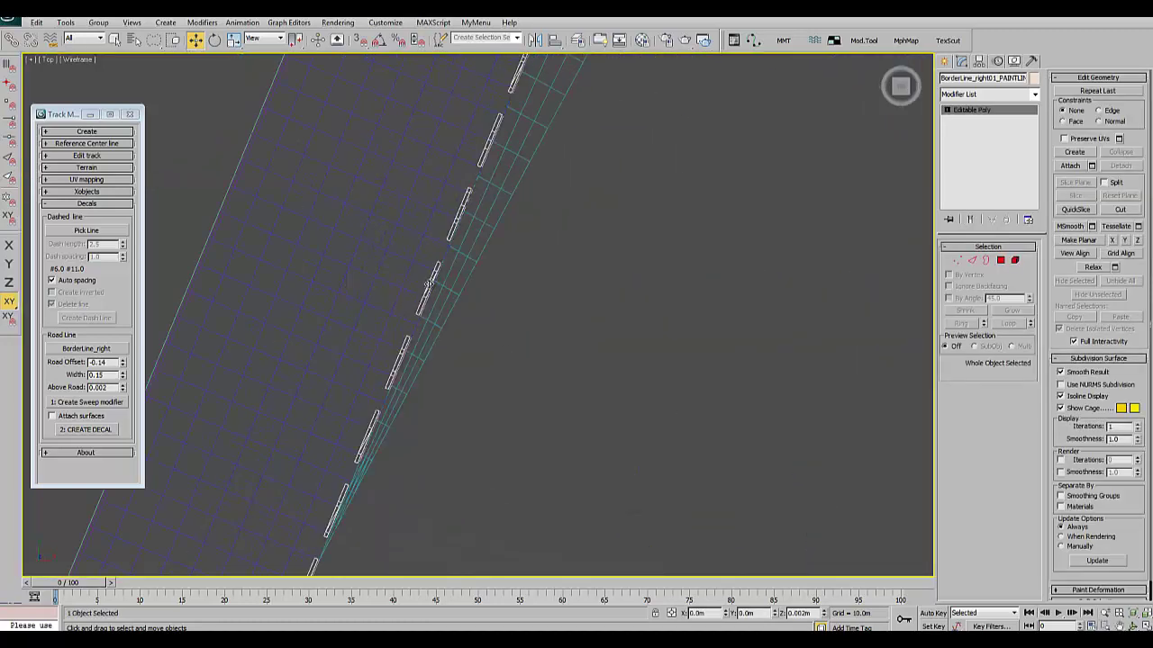
scroll(430, 286, "down", 2)
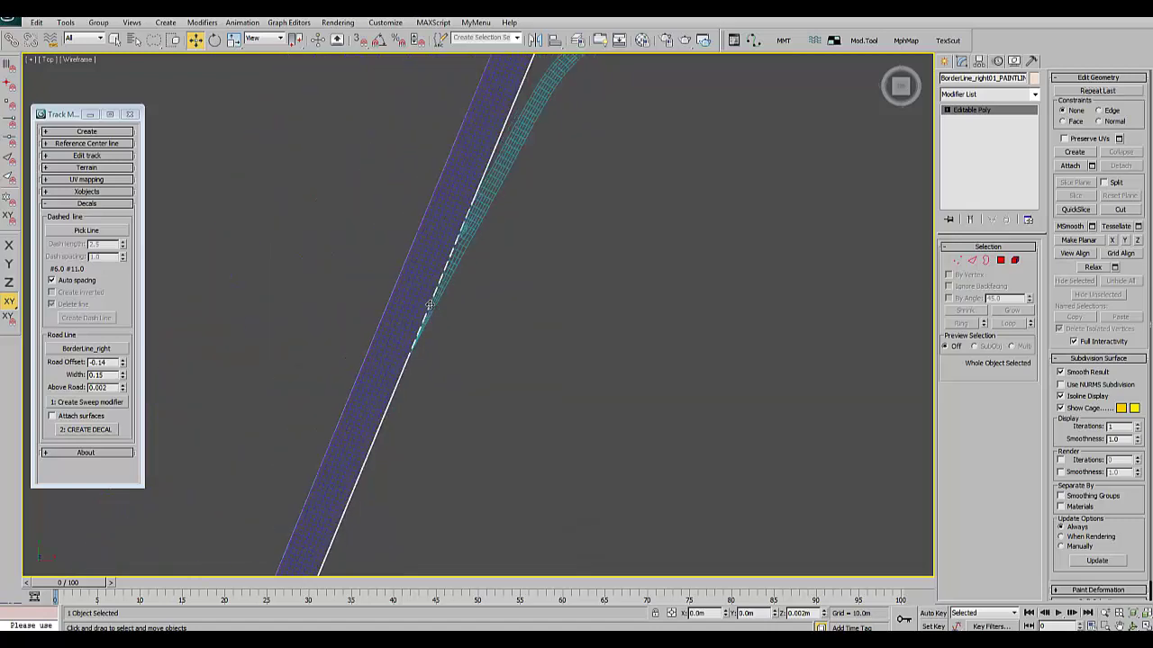
scroll(423, 303, "up", 3)
scroll(423, 302, "up", 2)
scroll(490, 236, "up", 2)
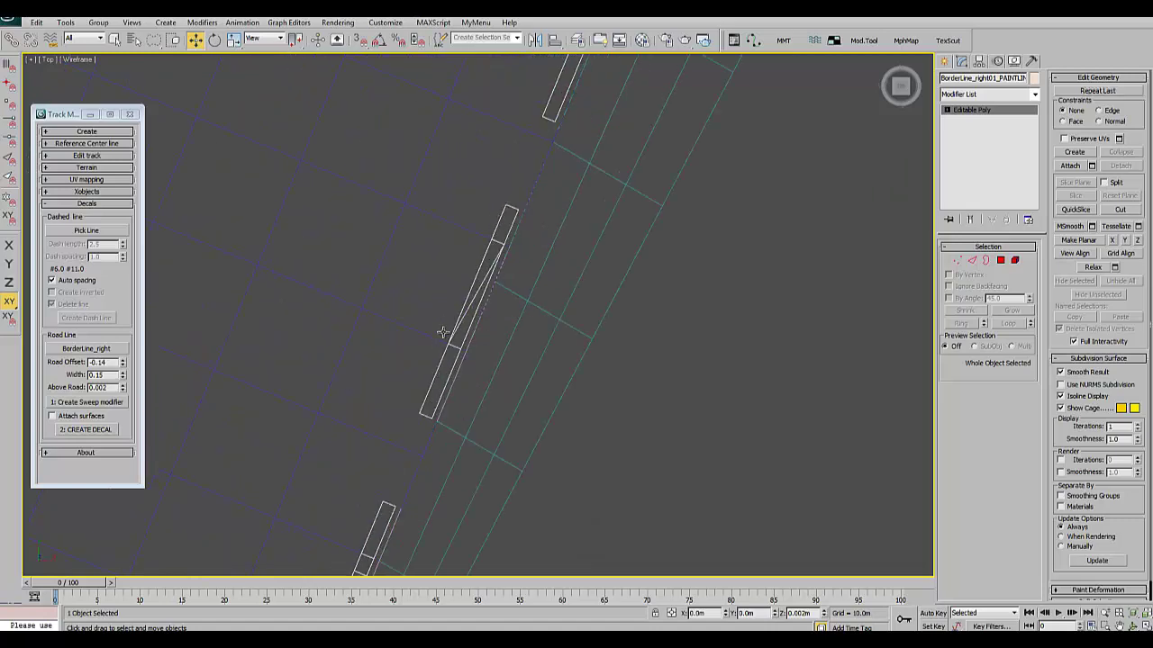
scroll(501, 236, "down", 5)
scroll(448, 302, "up", 3)
scroll(449, 302, "up", 3)
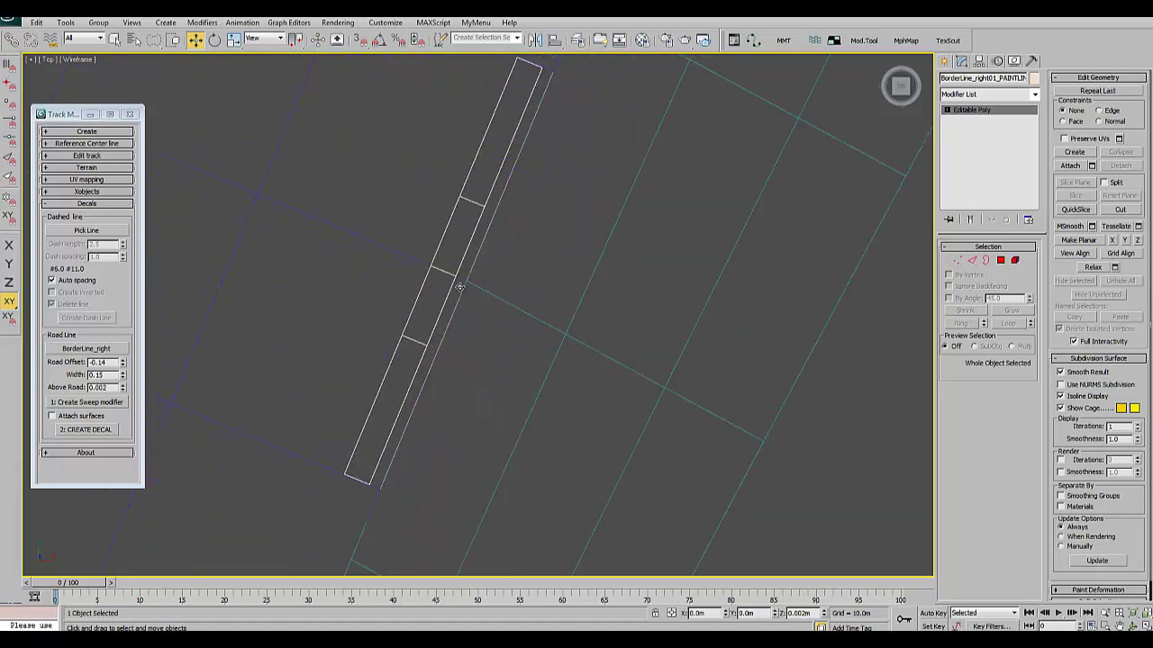
scroll(455, 288, "down", 3)
scroll(411, 507, "up", 1)
scroll(429, 367, "up", 2)
scroll(429, 367, "up", 2)
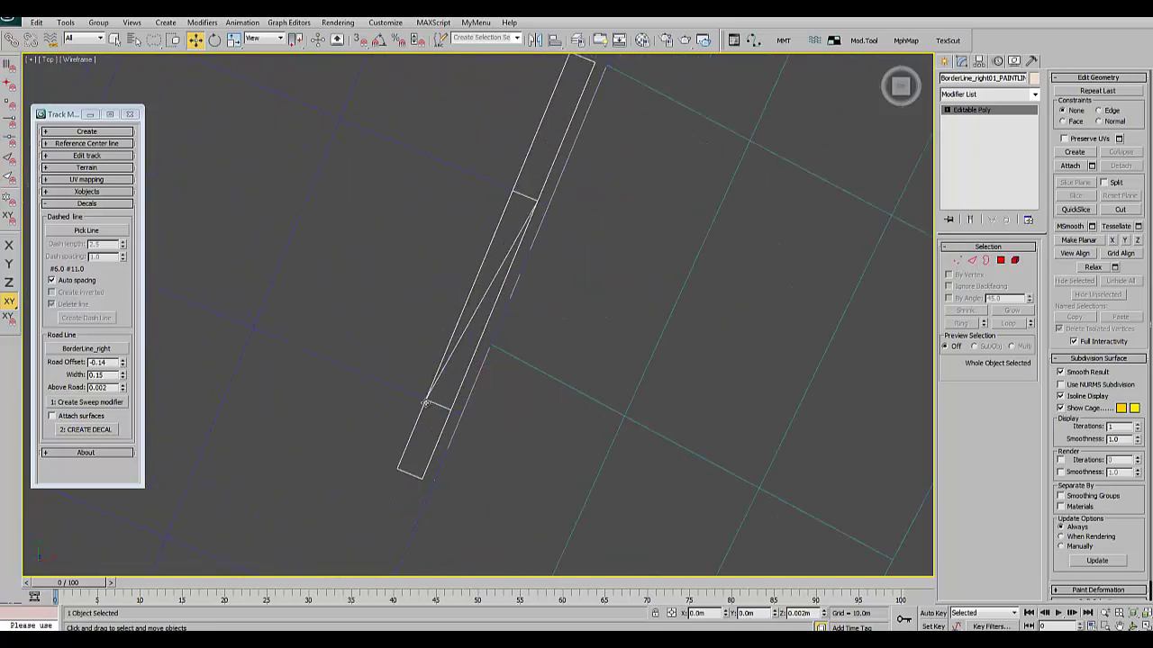
scroll(558, 171, "down", 4)
scroll(562, 185, "down", 1)
scroll(537, 282, "up", 2)
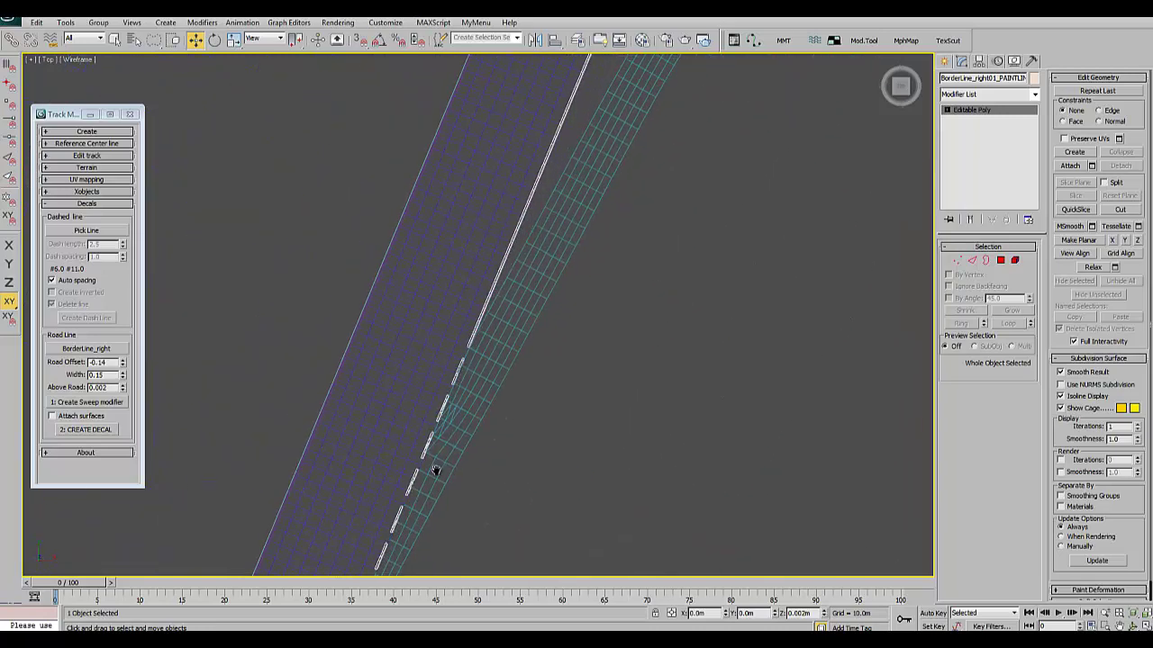
scroll(456, 402, "up", 2)
scroll(565, 288, "up", 2)
scroll(565, 288, "down", 2)
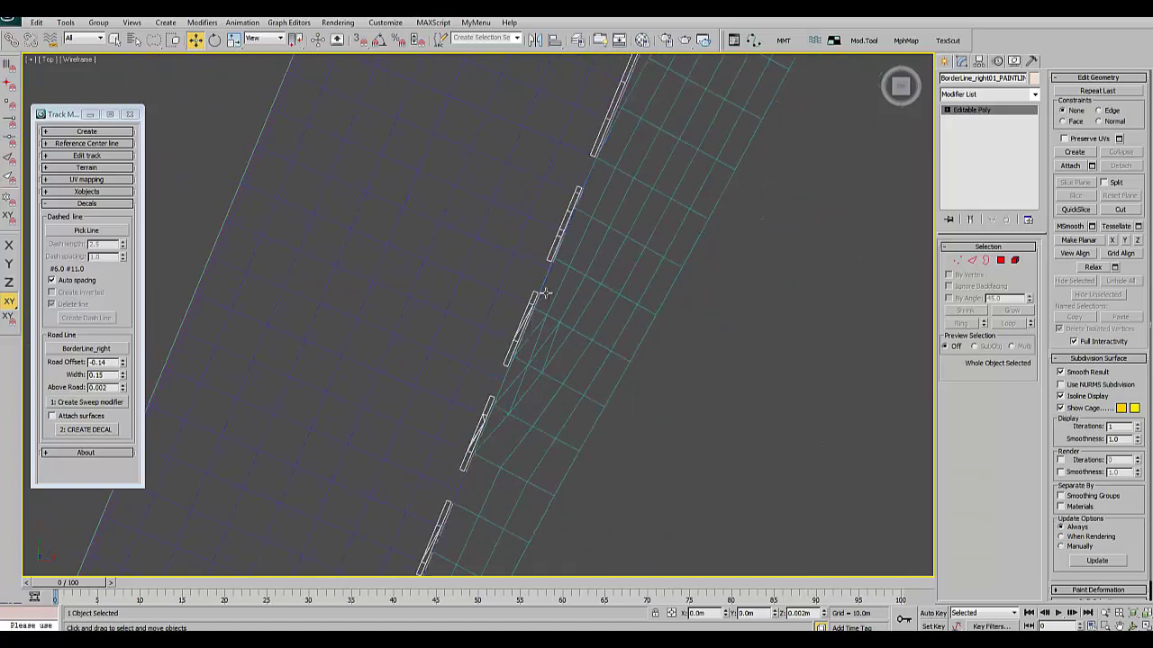
scroll(567, 301, "down", 2)
scroll(571, 342, "down", 2)
scroll(571, 342, "up", 1)
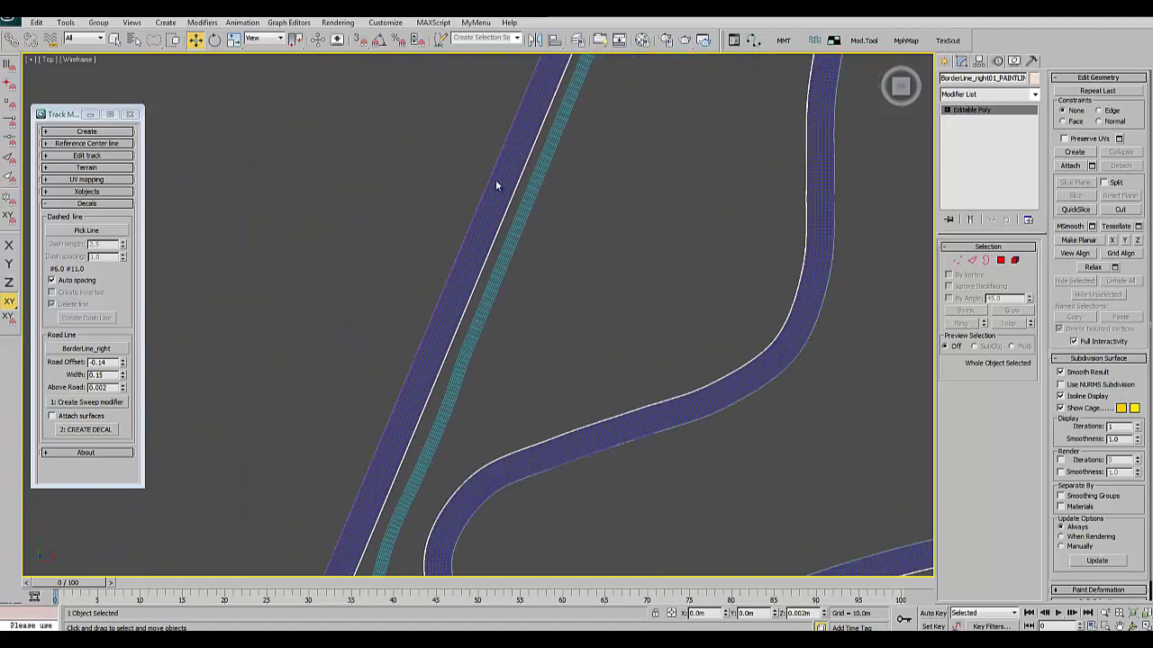